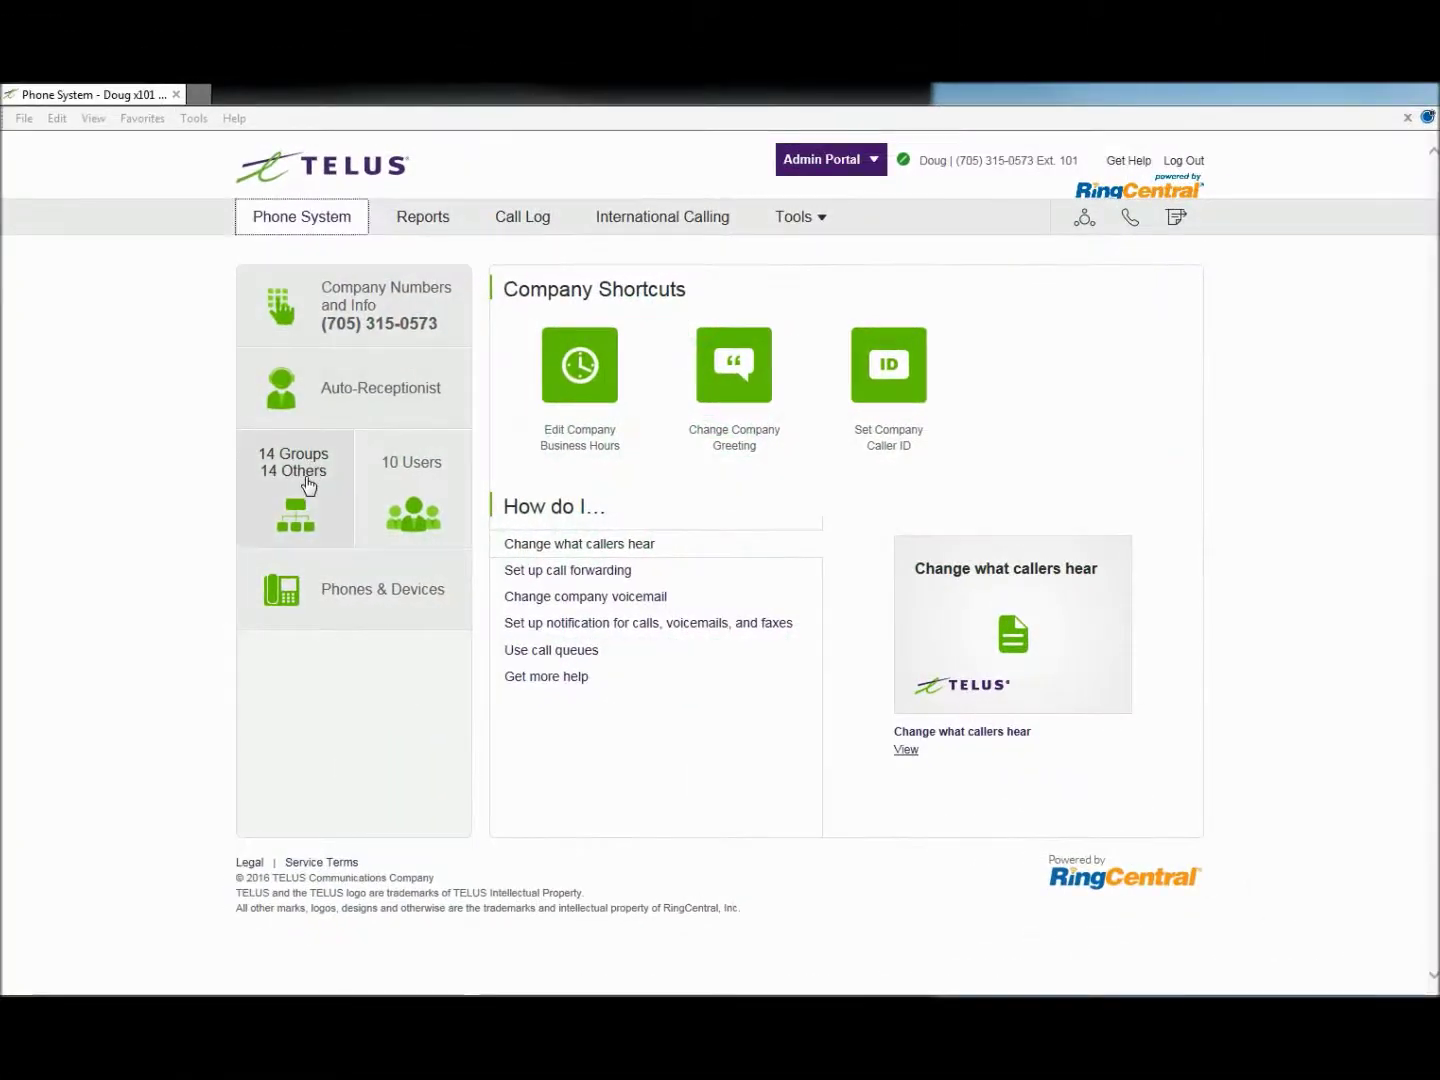
Step: Add an IVR Menu group with extension number 1015 and the name IVR Menu 1015
click(308, 483)
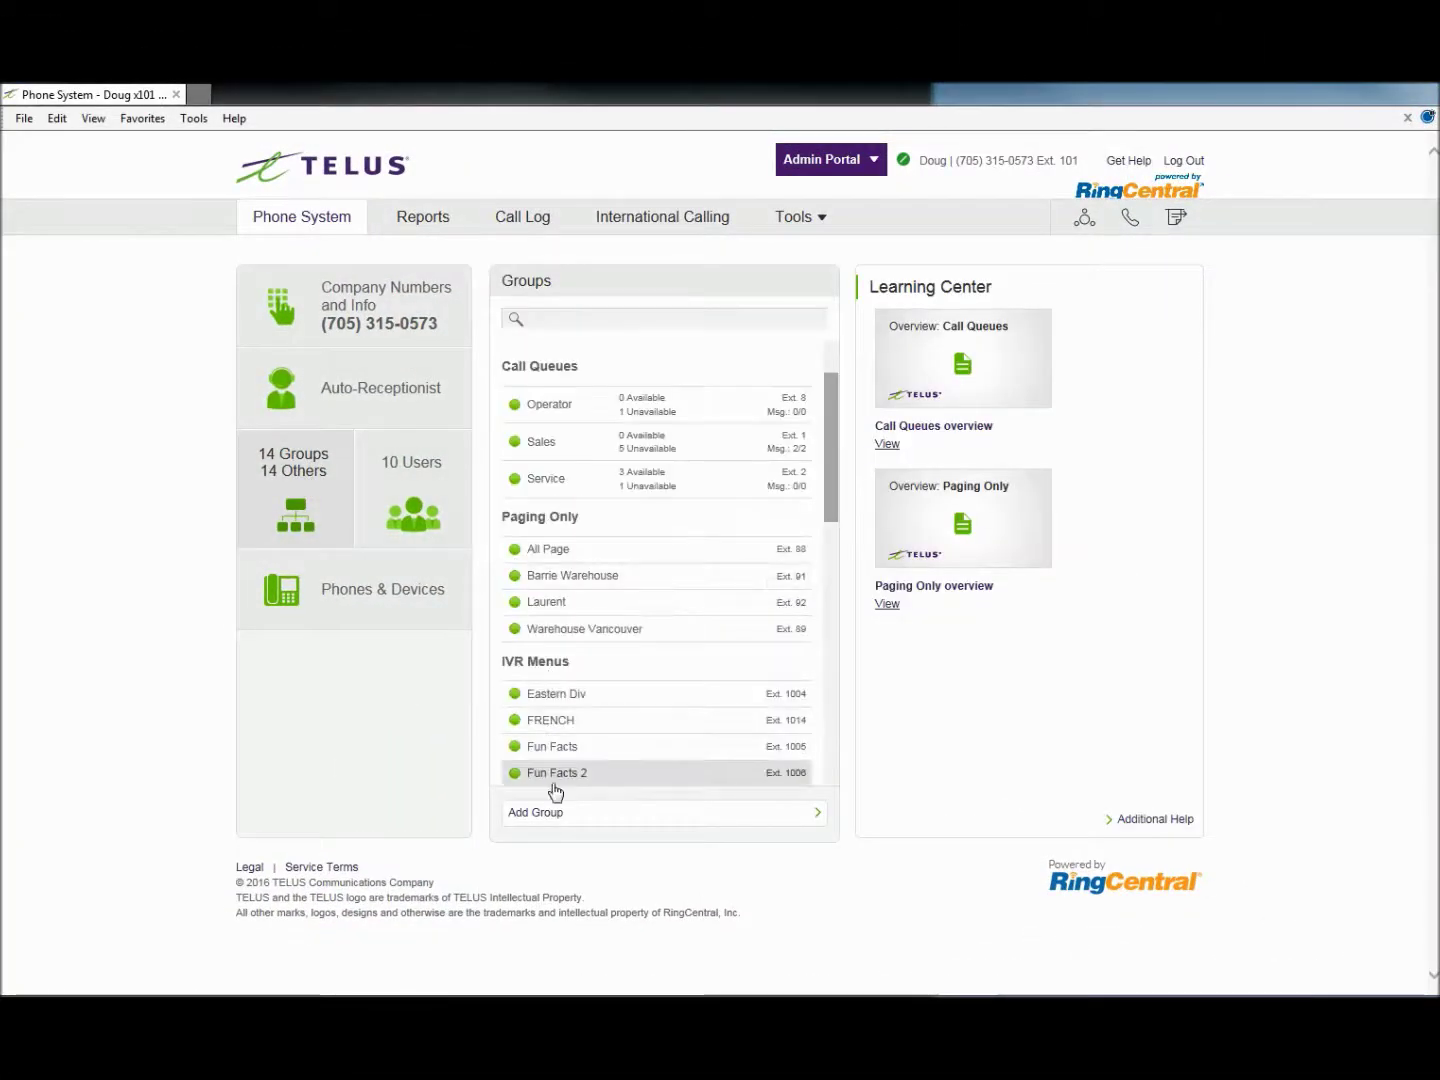
click(550, 816)
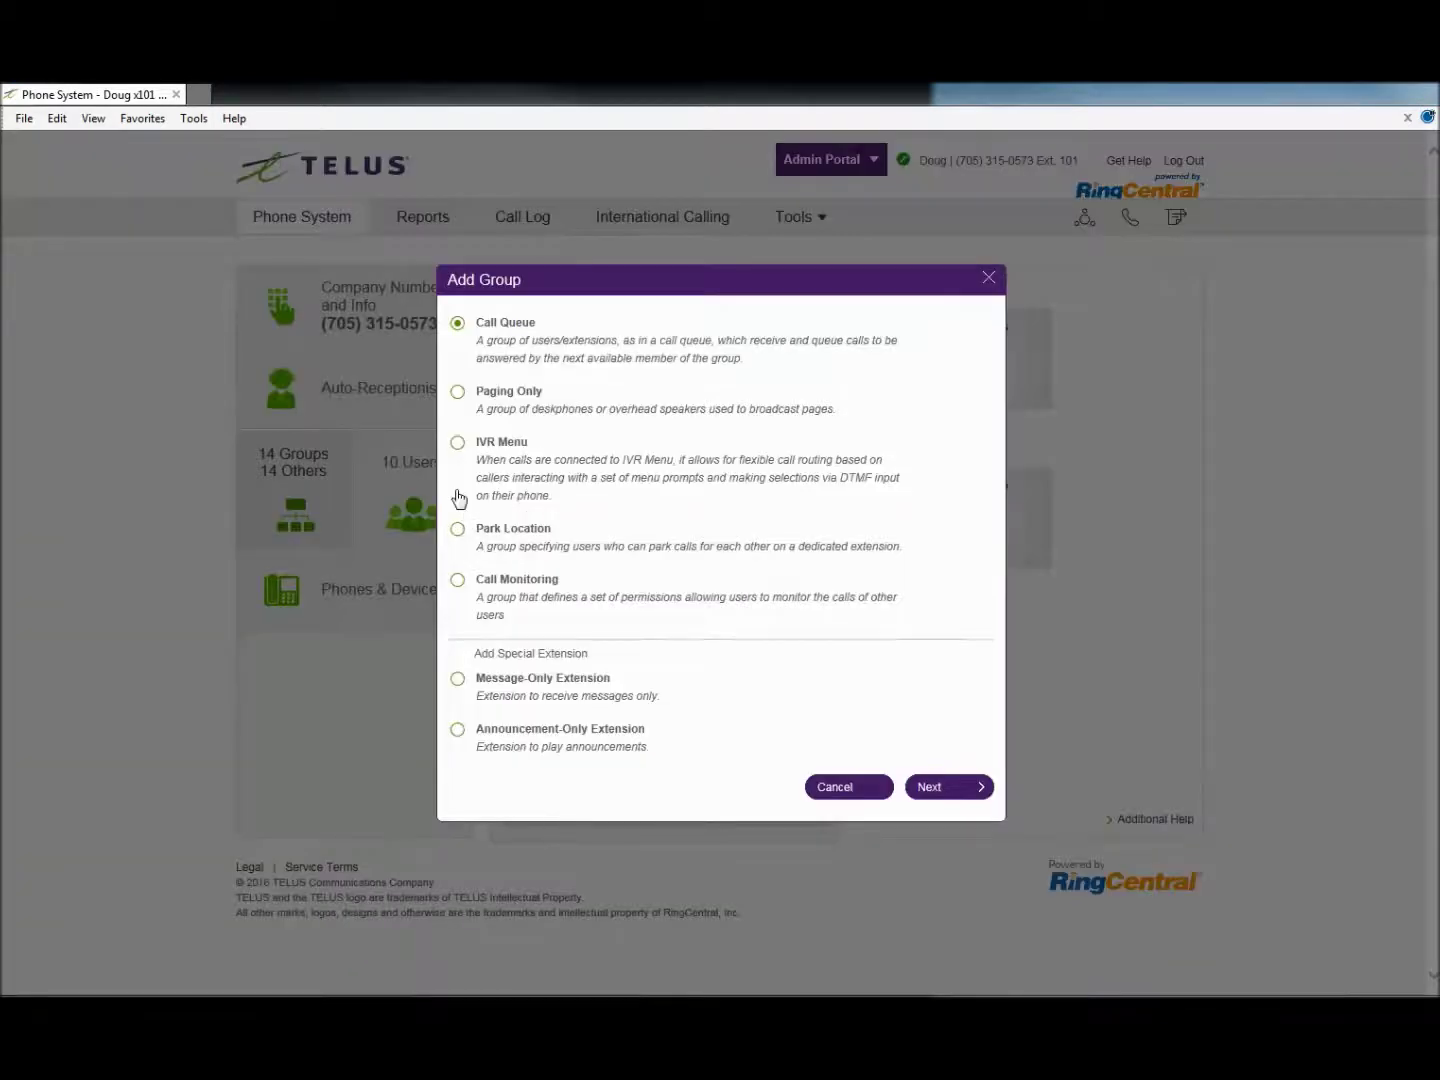
click(458, 446)
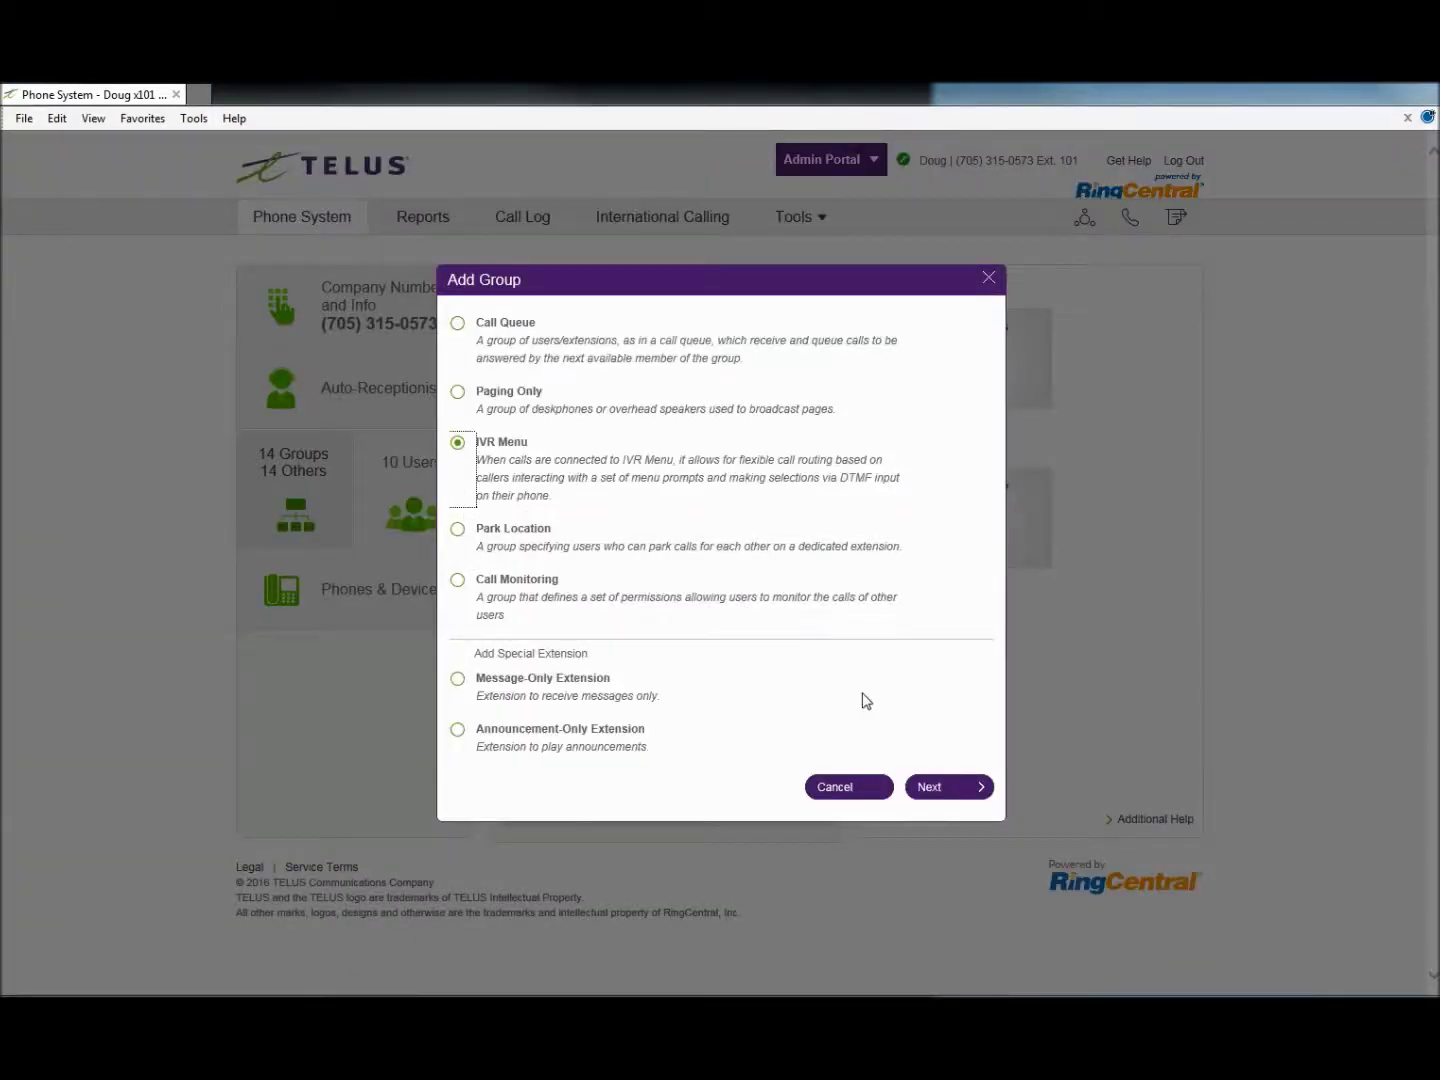
click(952, 790)
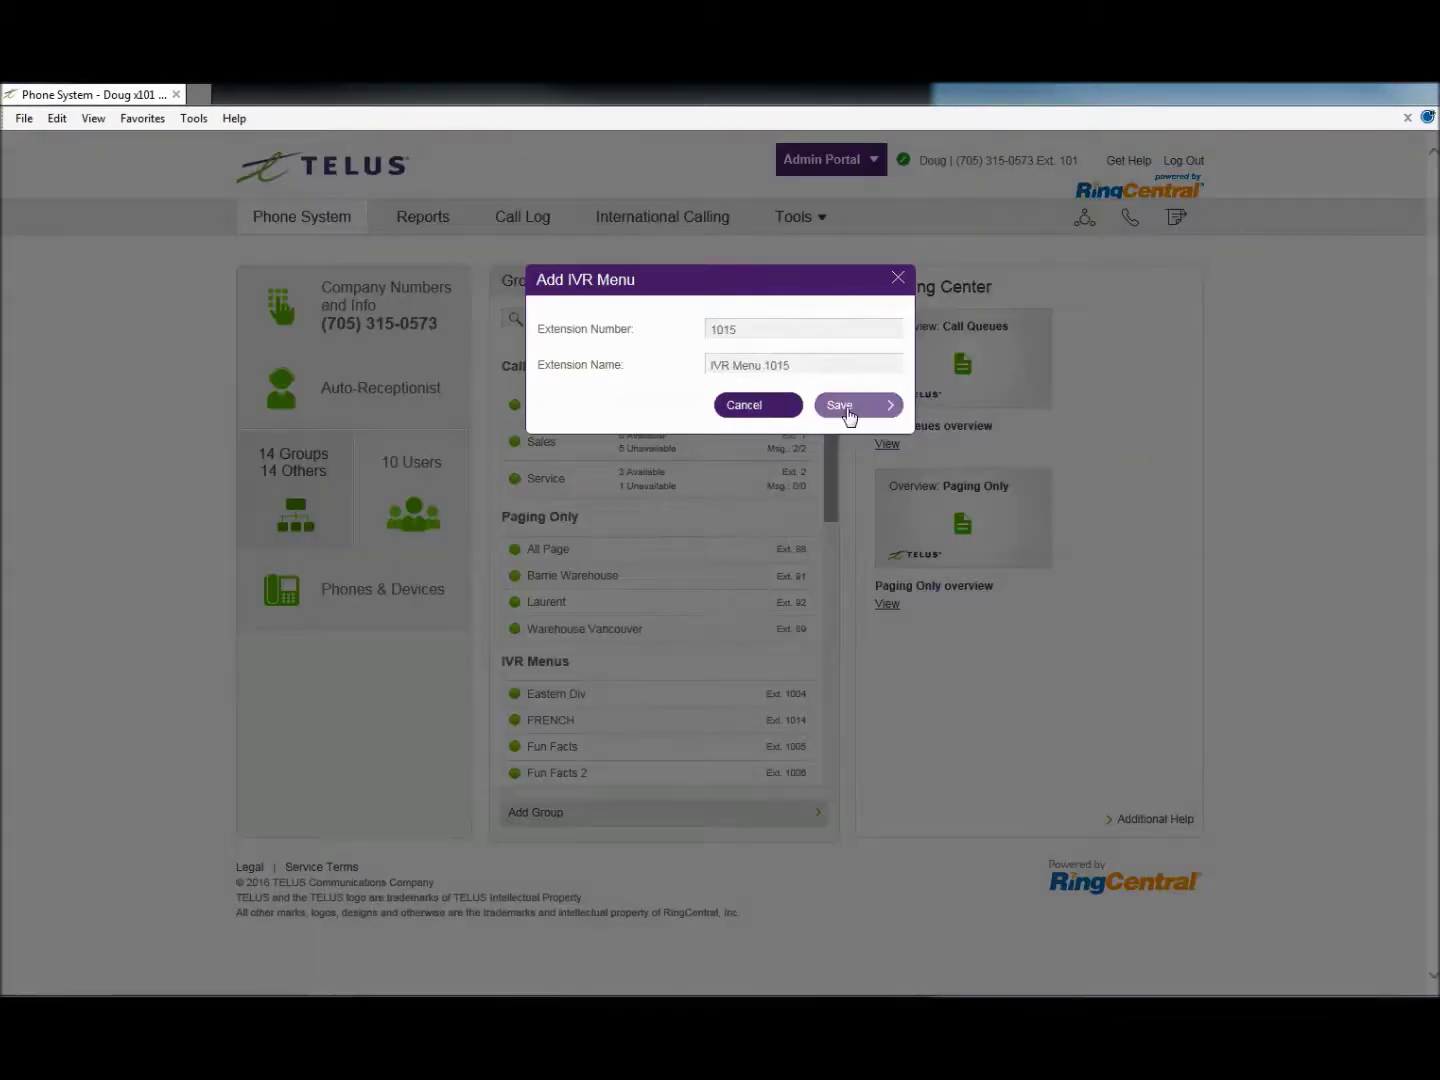
click(848, 408)
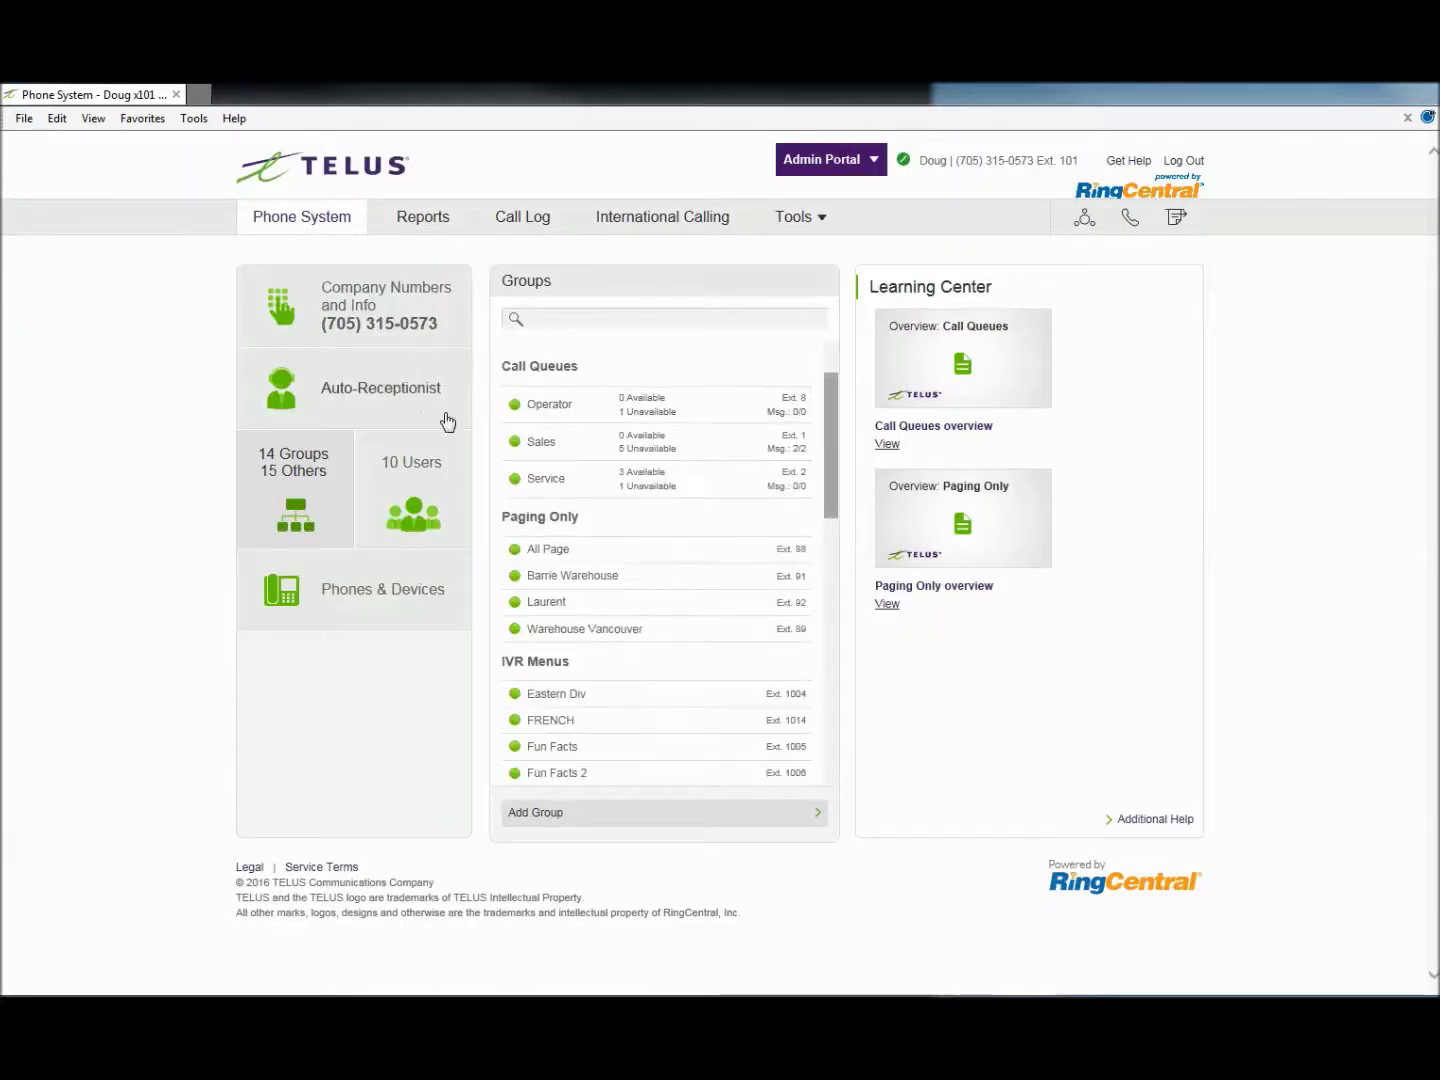
Step: Switch the Auto-Receptionist to multi-level IVR with Ext. 1002 - Top Level - DAY as the top level menu
click(381, 400)
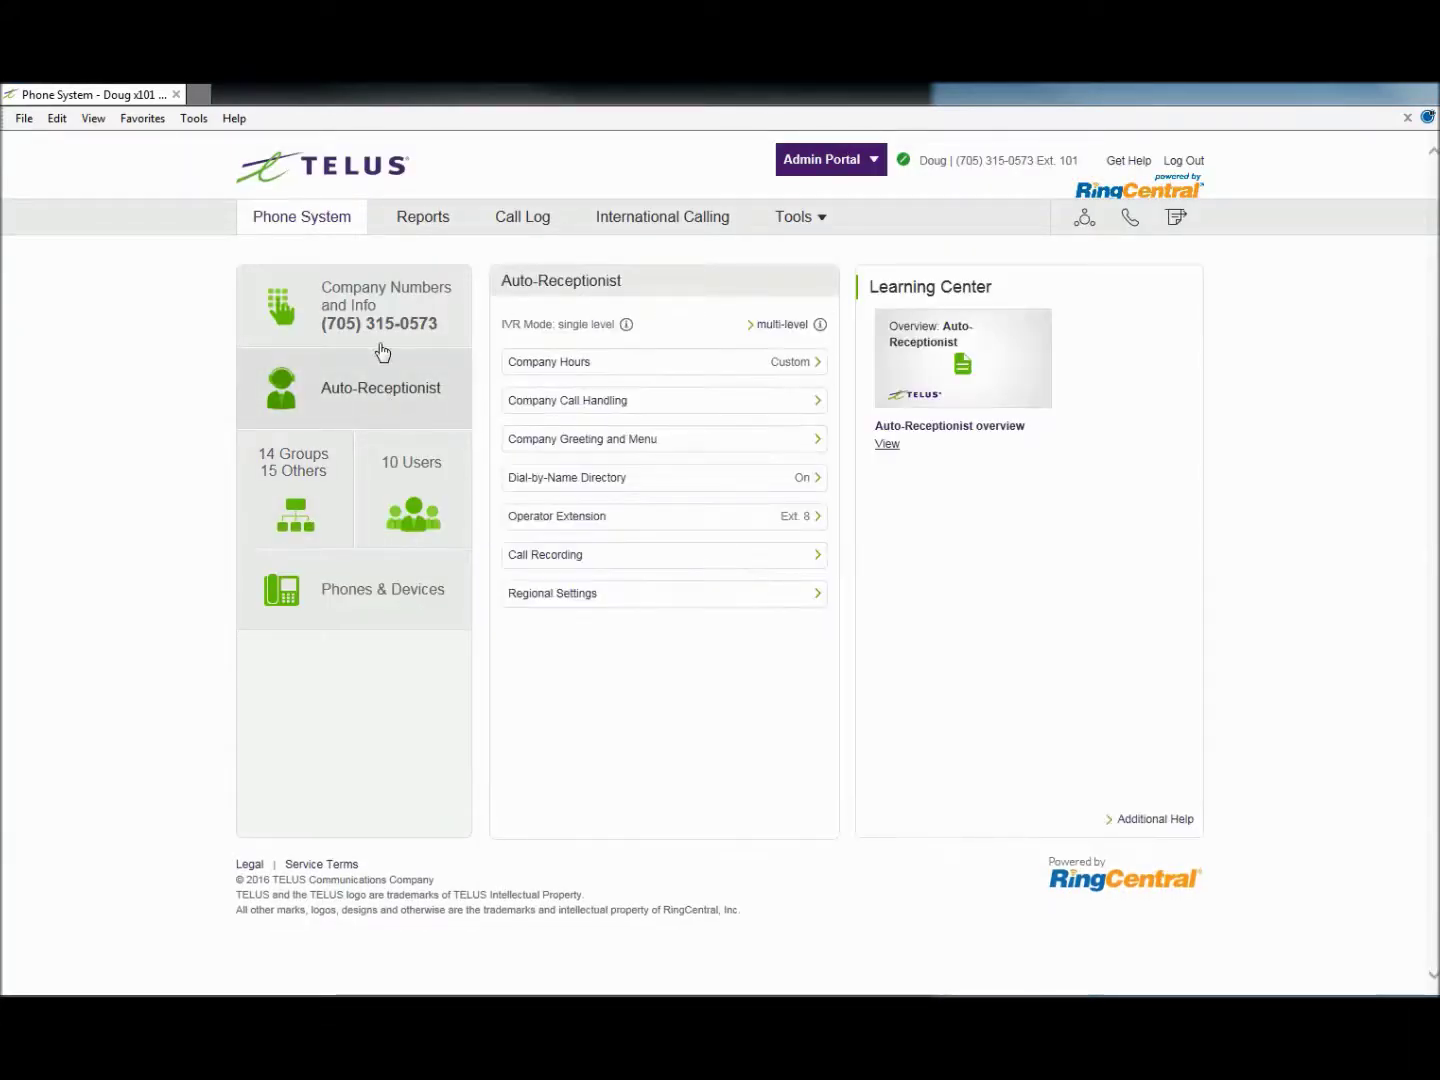
click(784, 325)
click(828, 375)
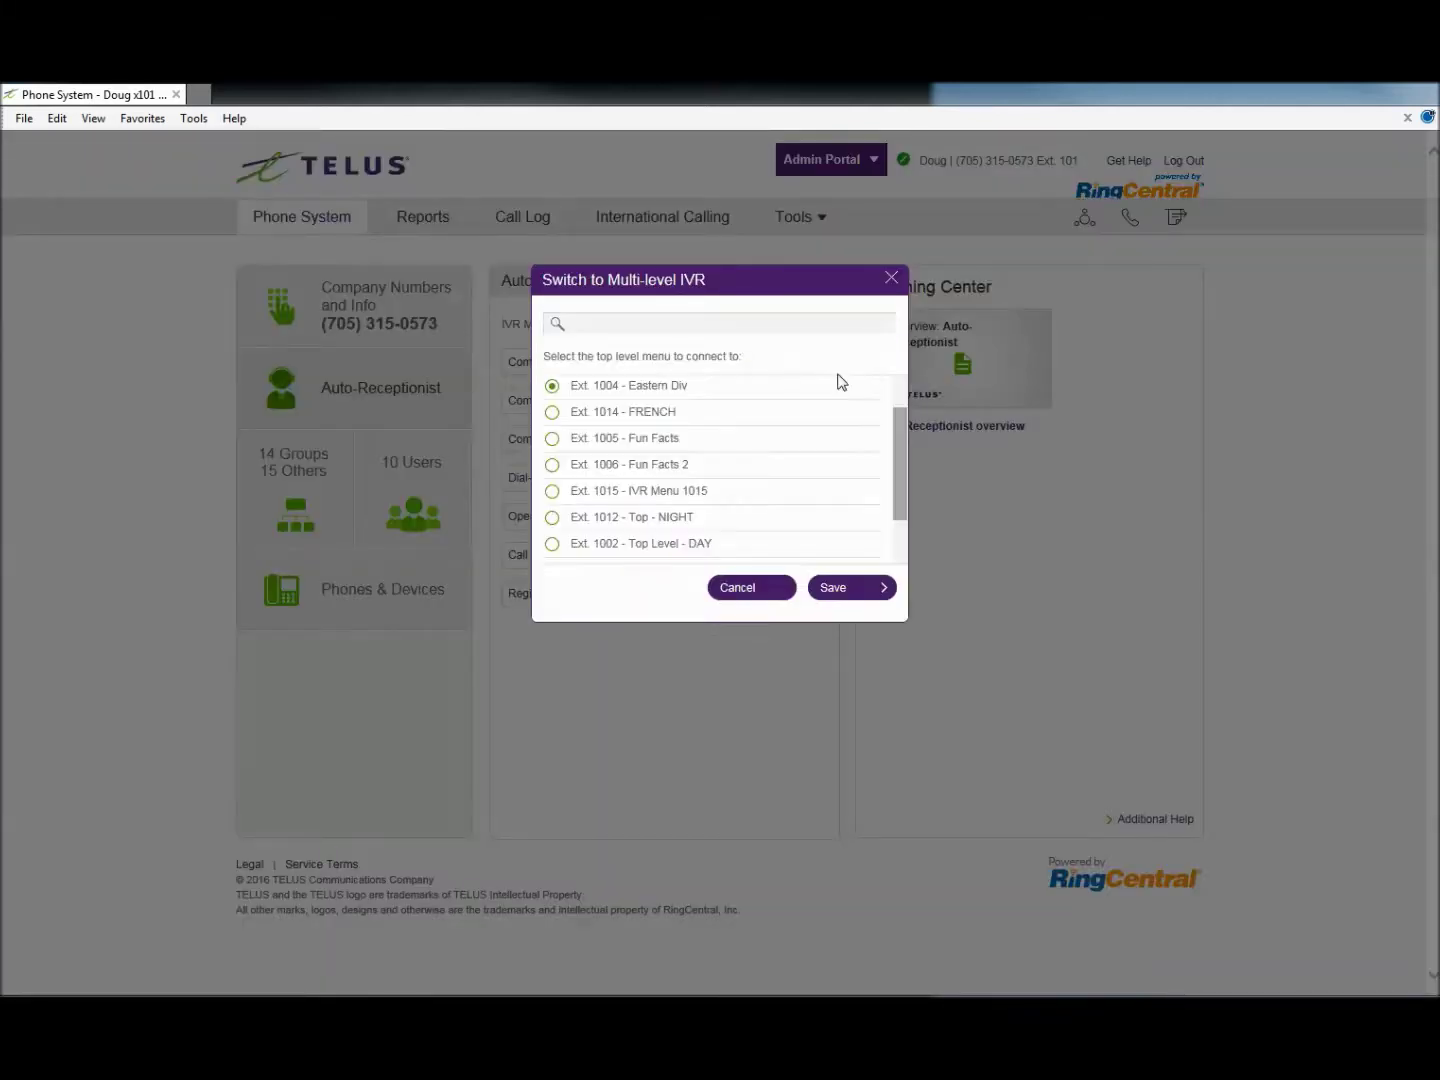
click(553, 545)
click(836, 596)
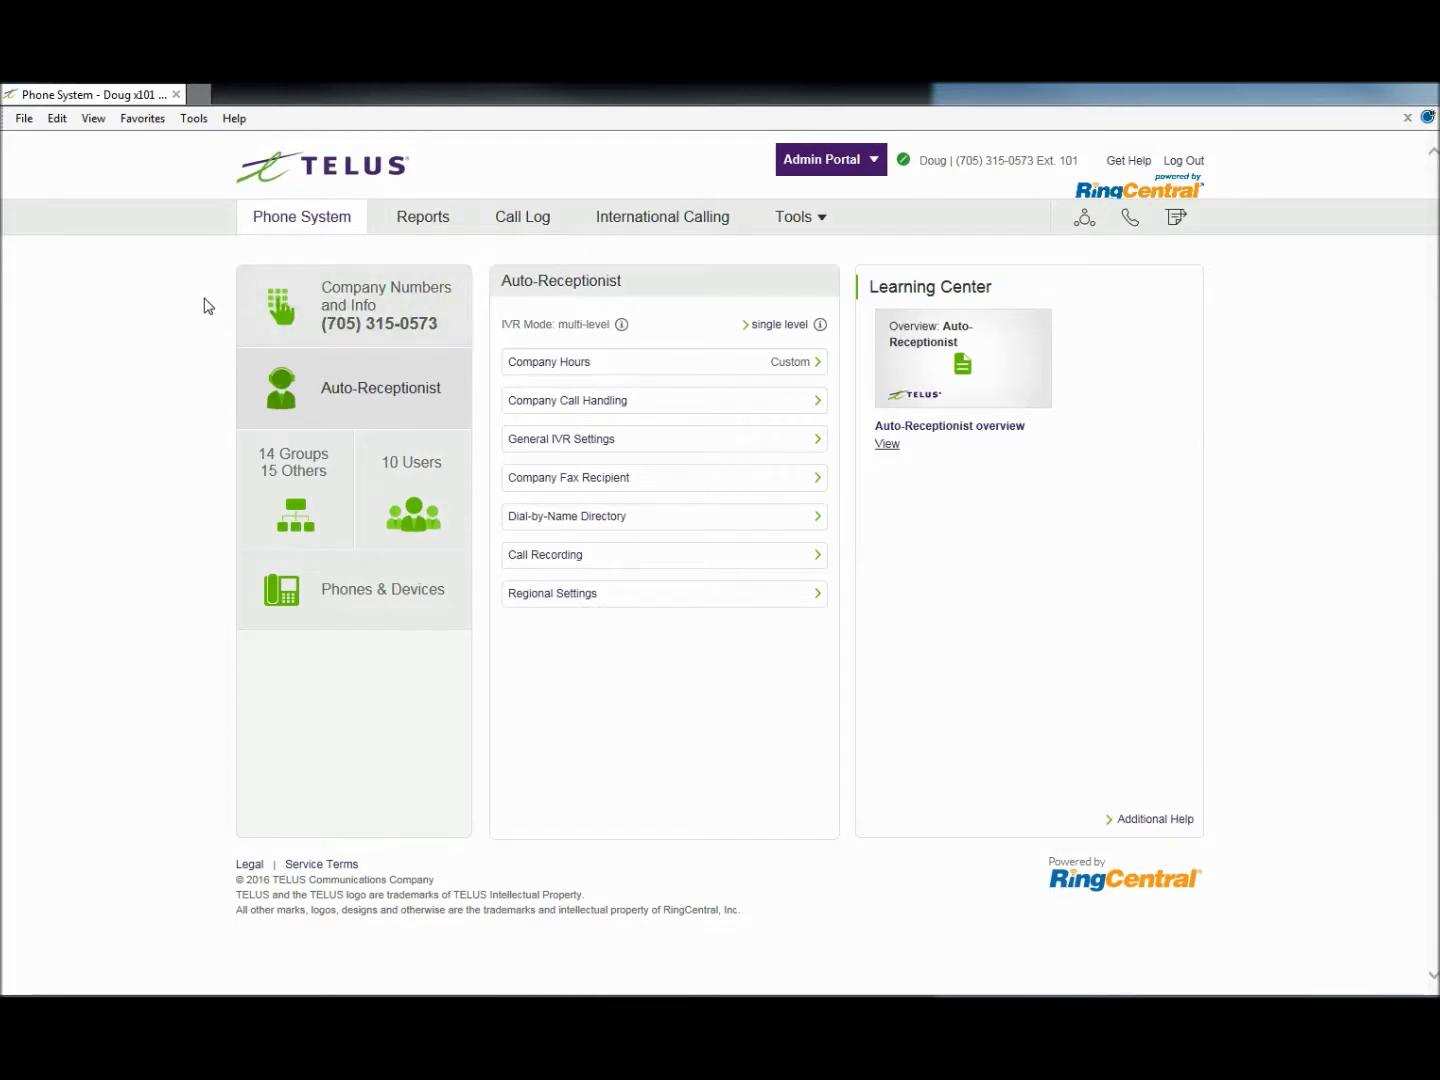
Step: Review the company numbers and the direct extension numbers in the company's number list
click(366, 314)
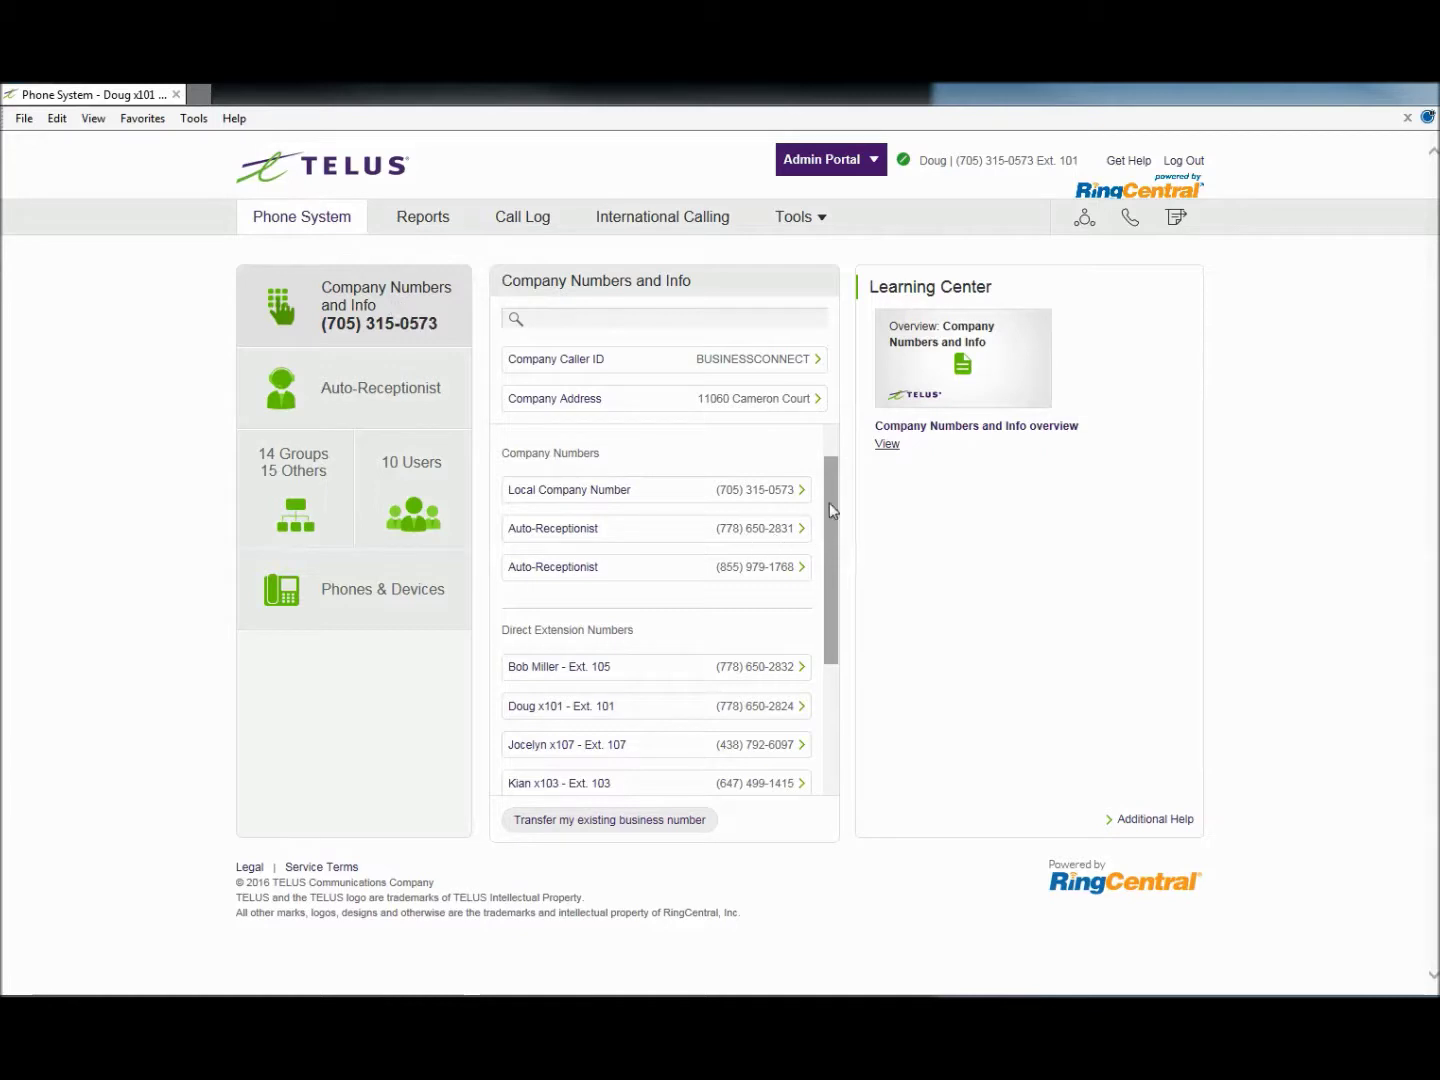
drag(830, 500, 840, 642)
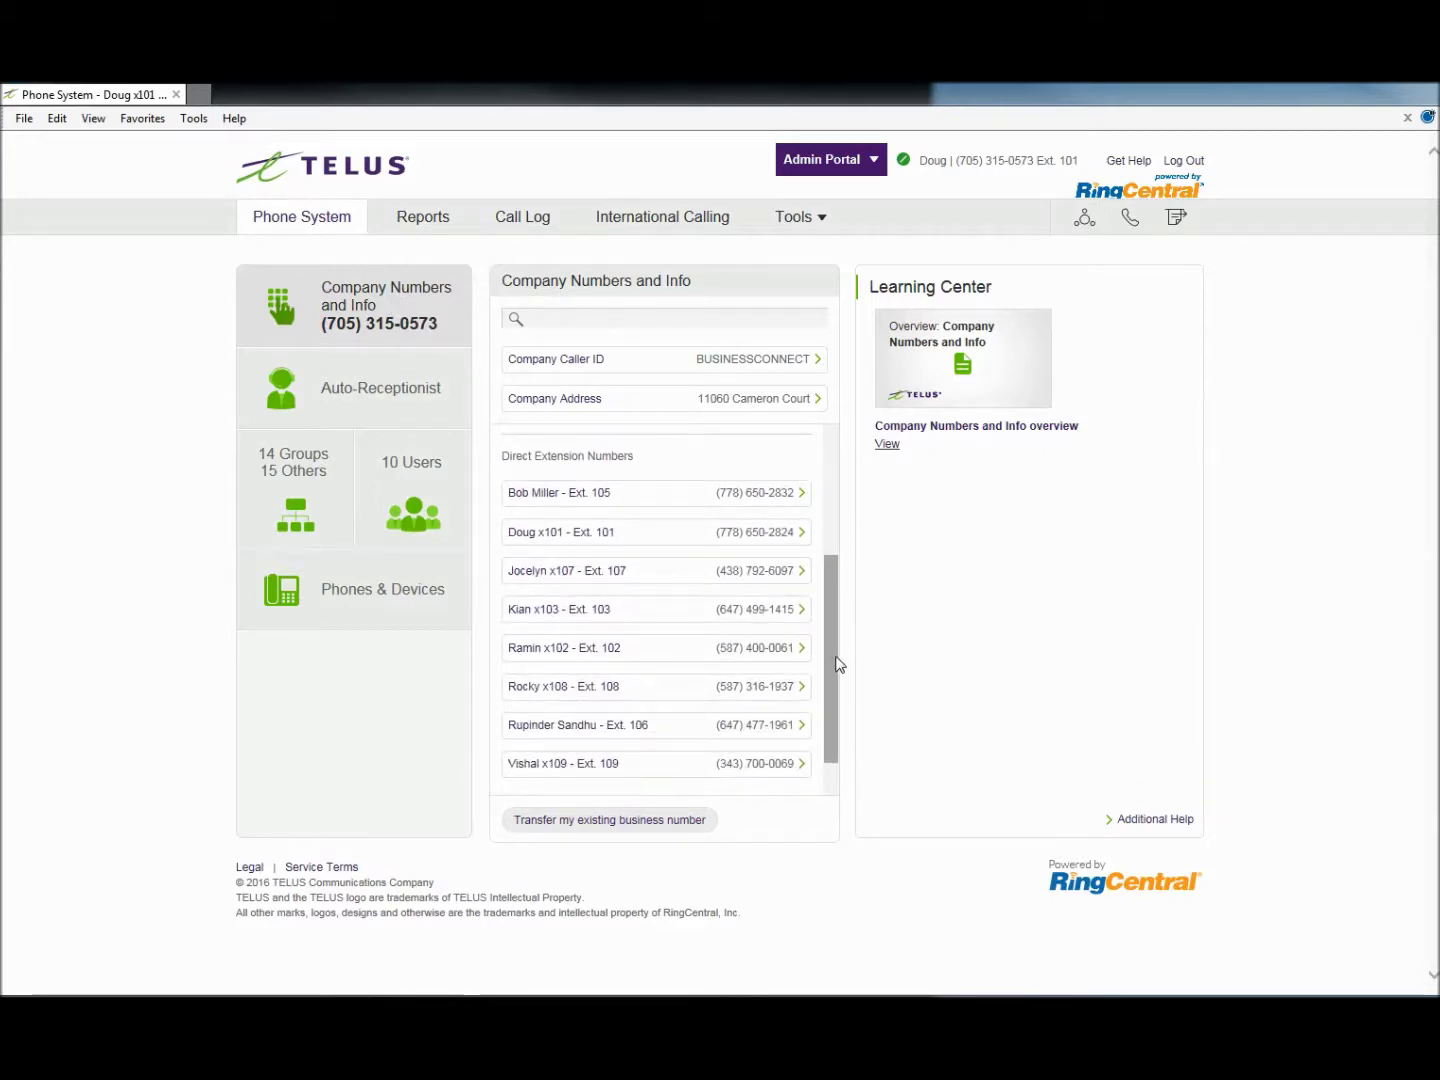
scroll(836, 600, up, 4)
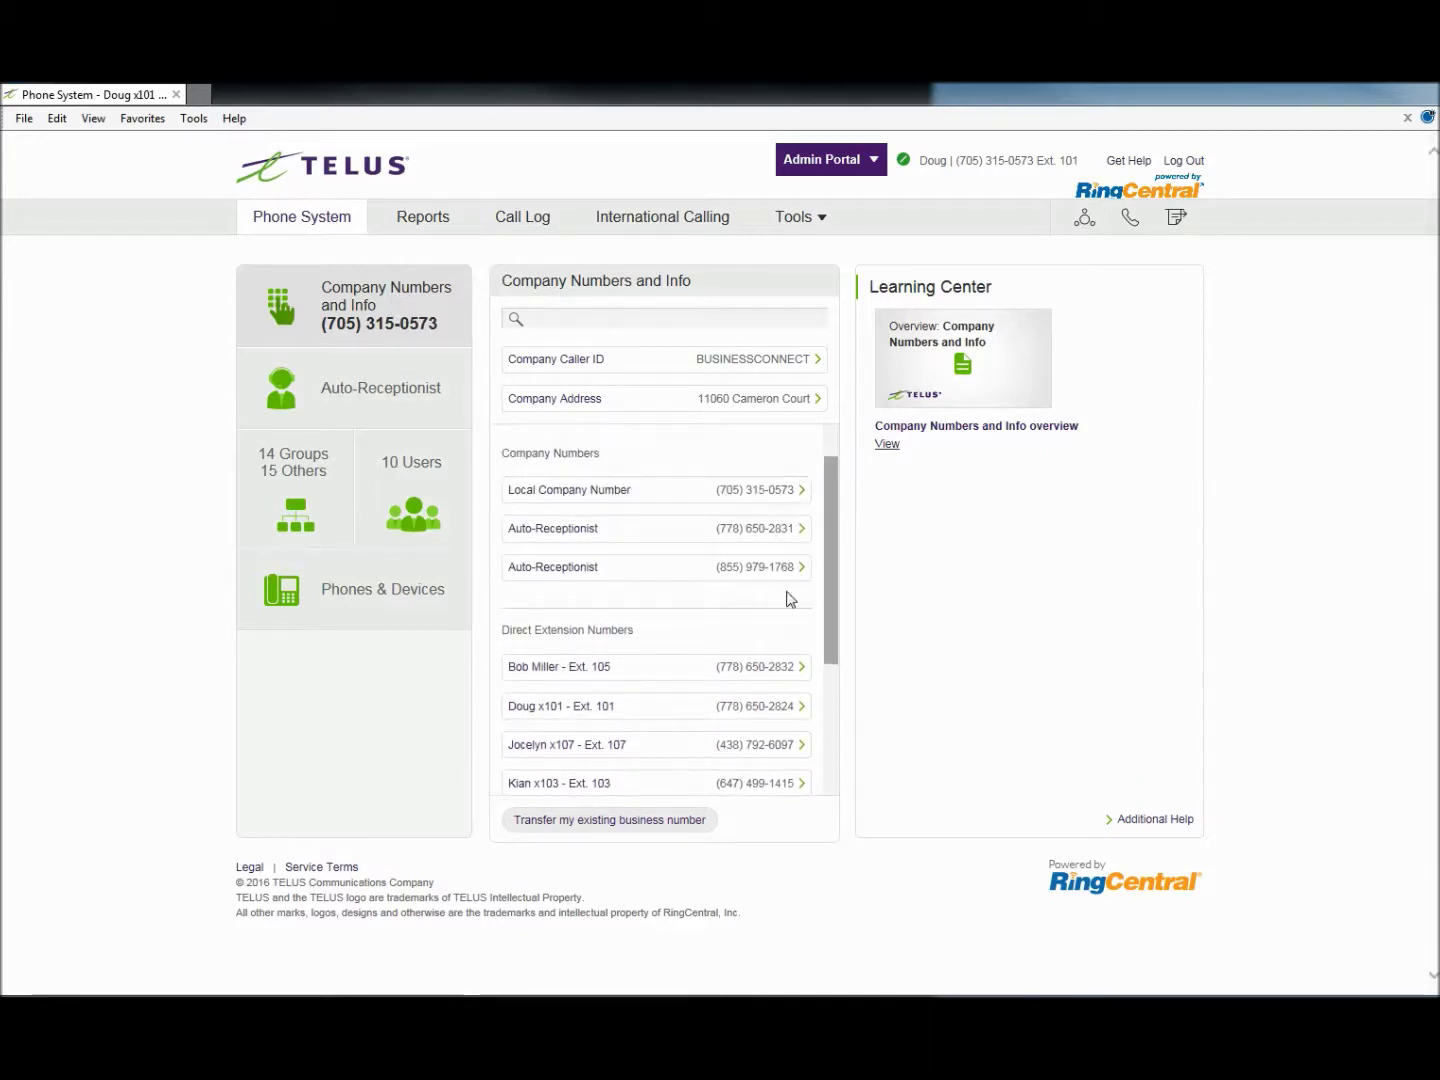
Step: Try connecting the direct number of Ext. 105 to Ext. 1015 - IVR Menu 1015 and Ext. 1012 - Top - NIGHT, and discard the changes
click(765, 678)
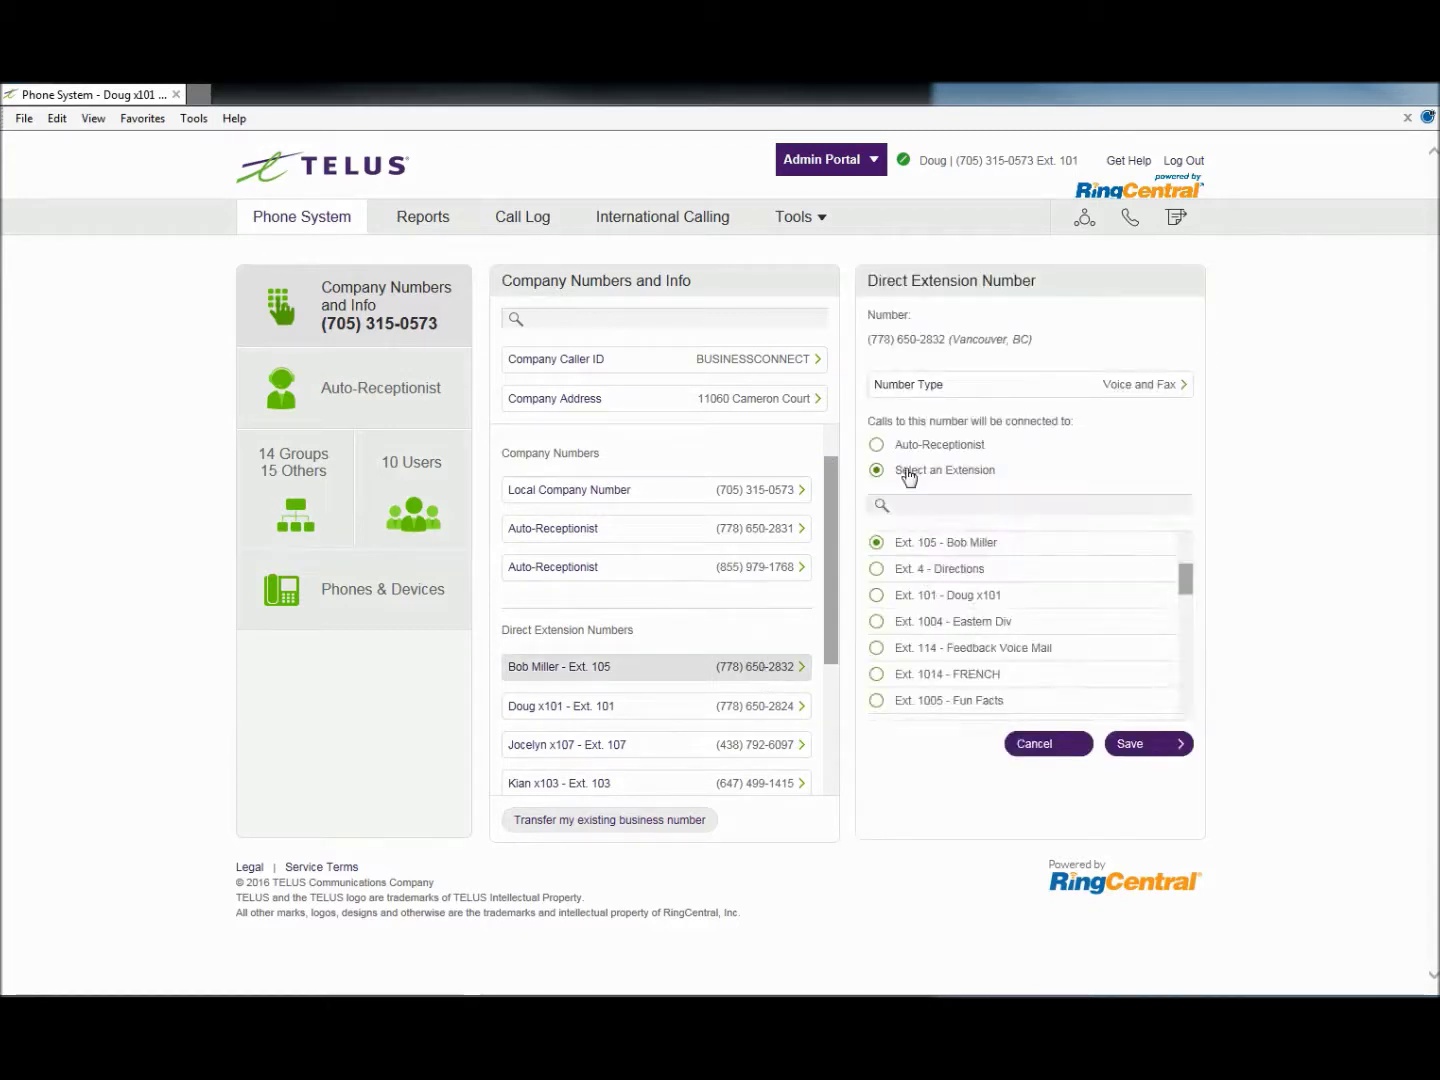
scroll(905, 620, down, 3)
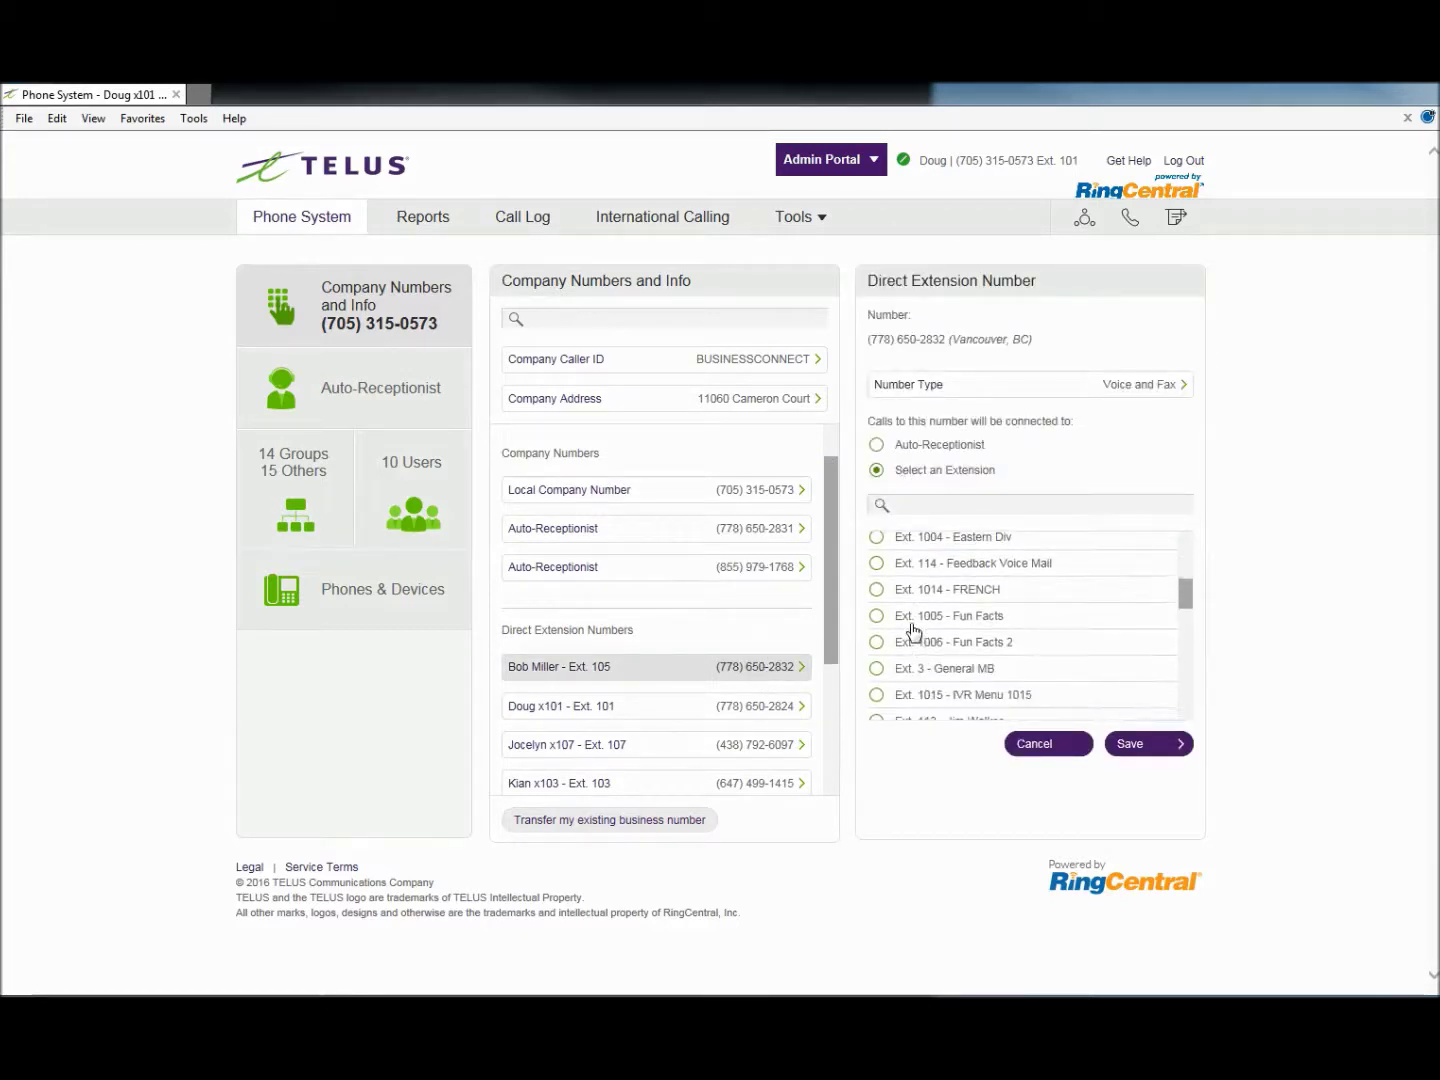
click(896, 643)
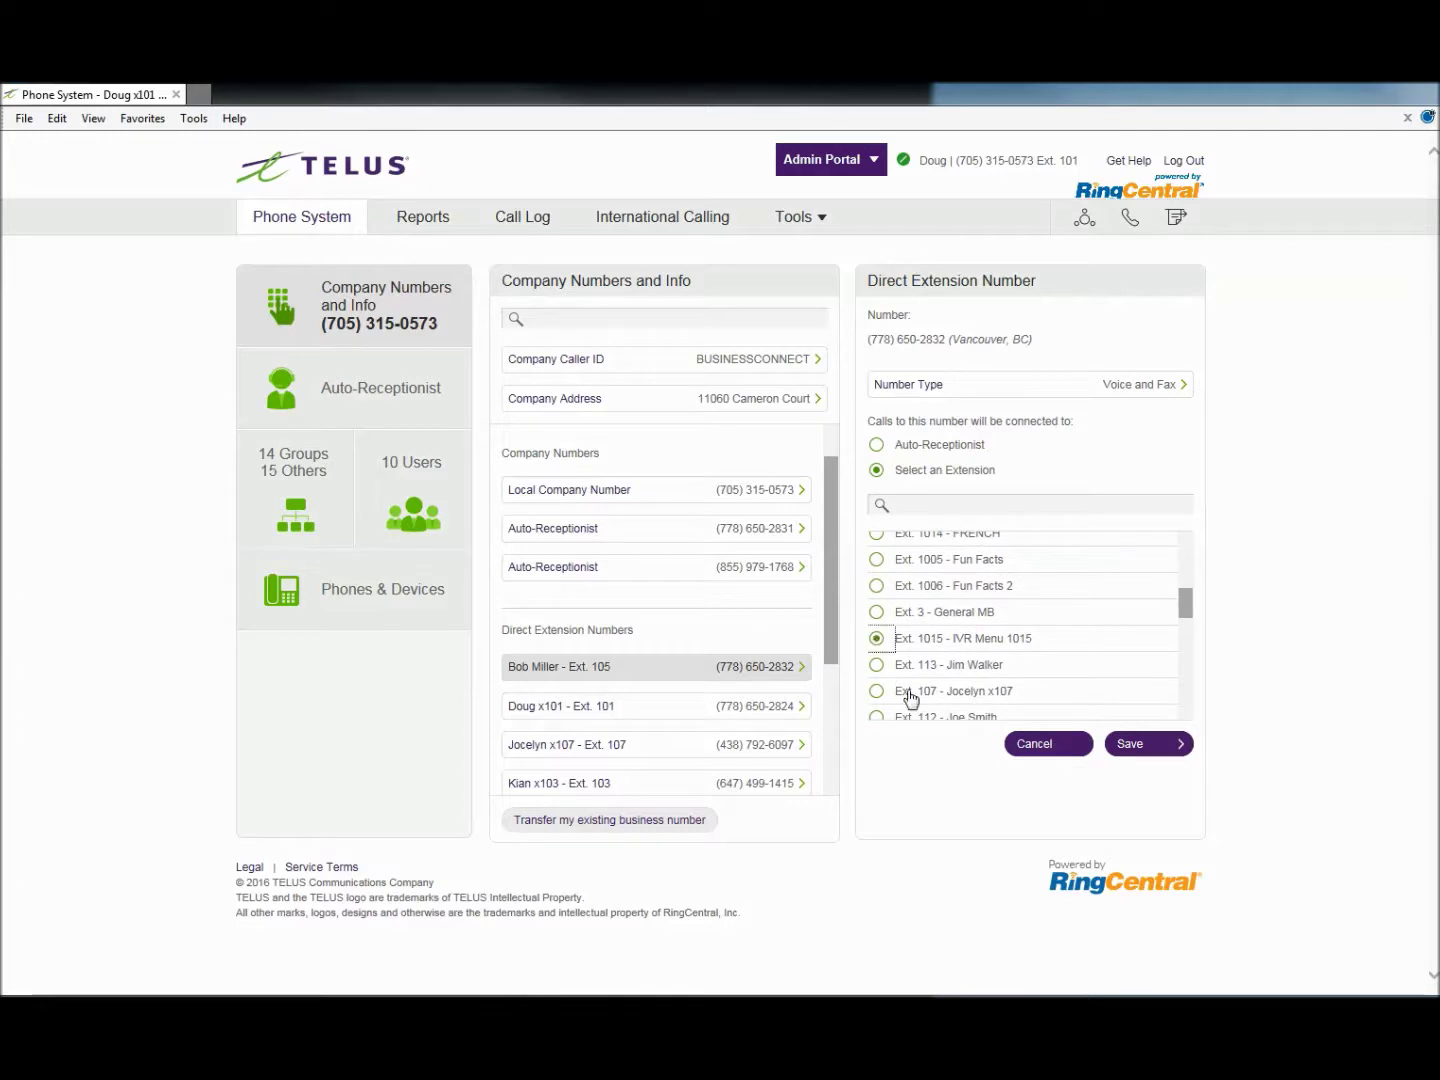
scroll(920, 630, down, 3)
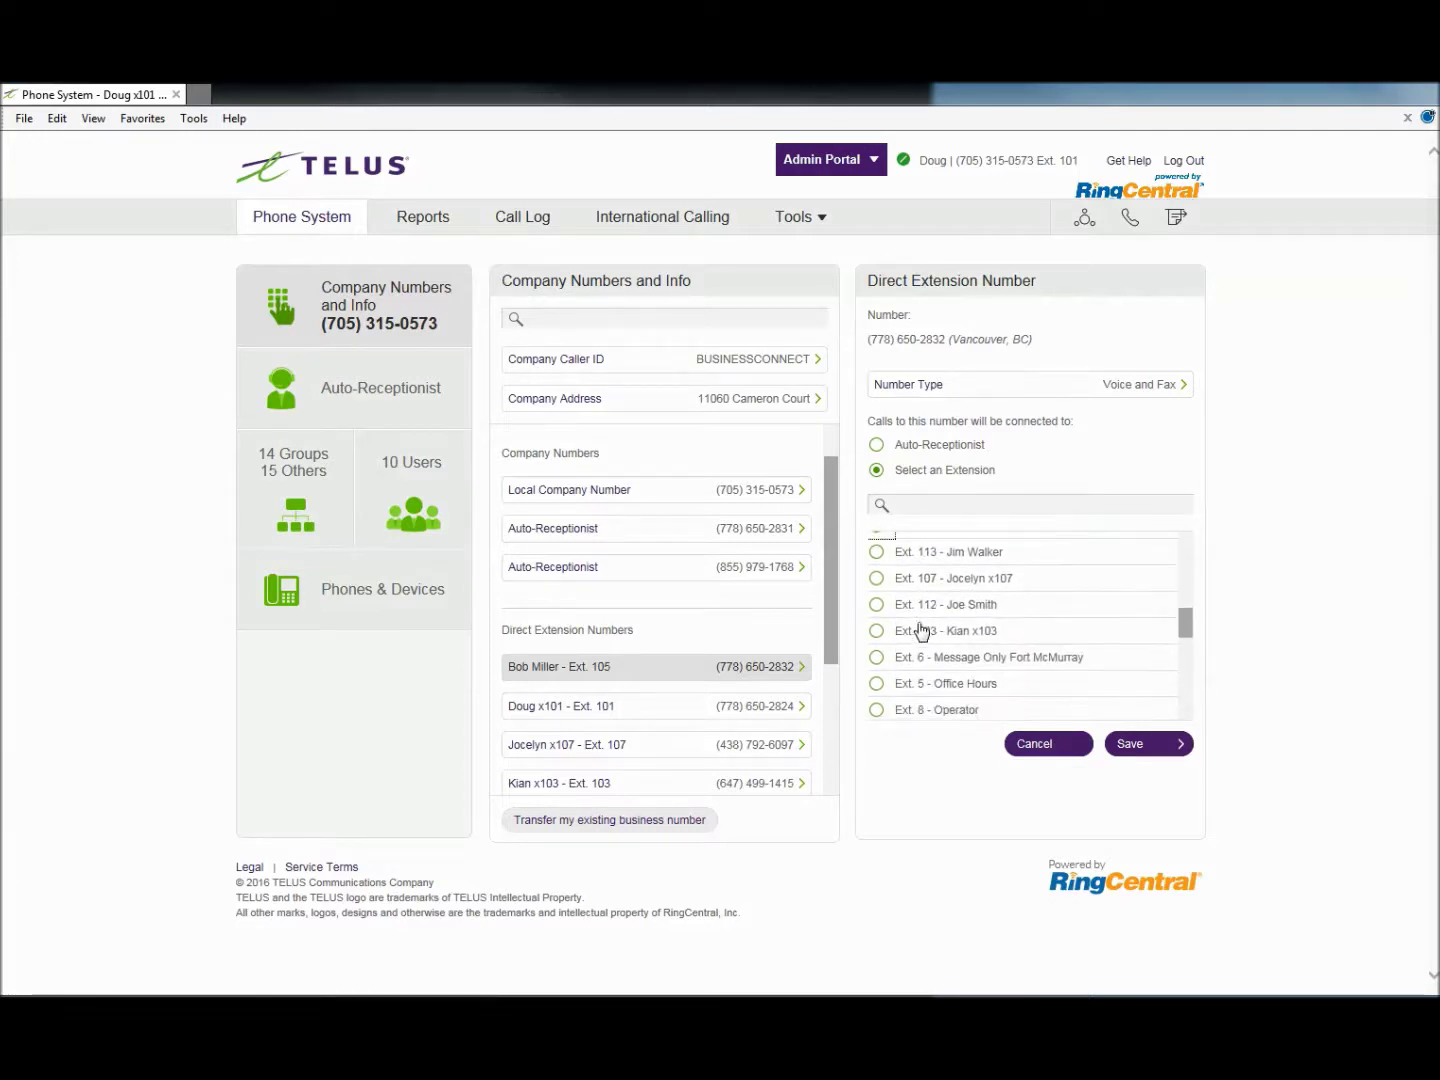
scroll(902, 687, down, 5)
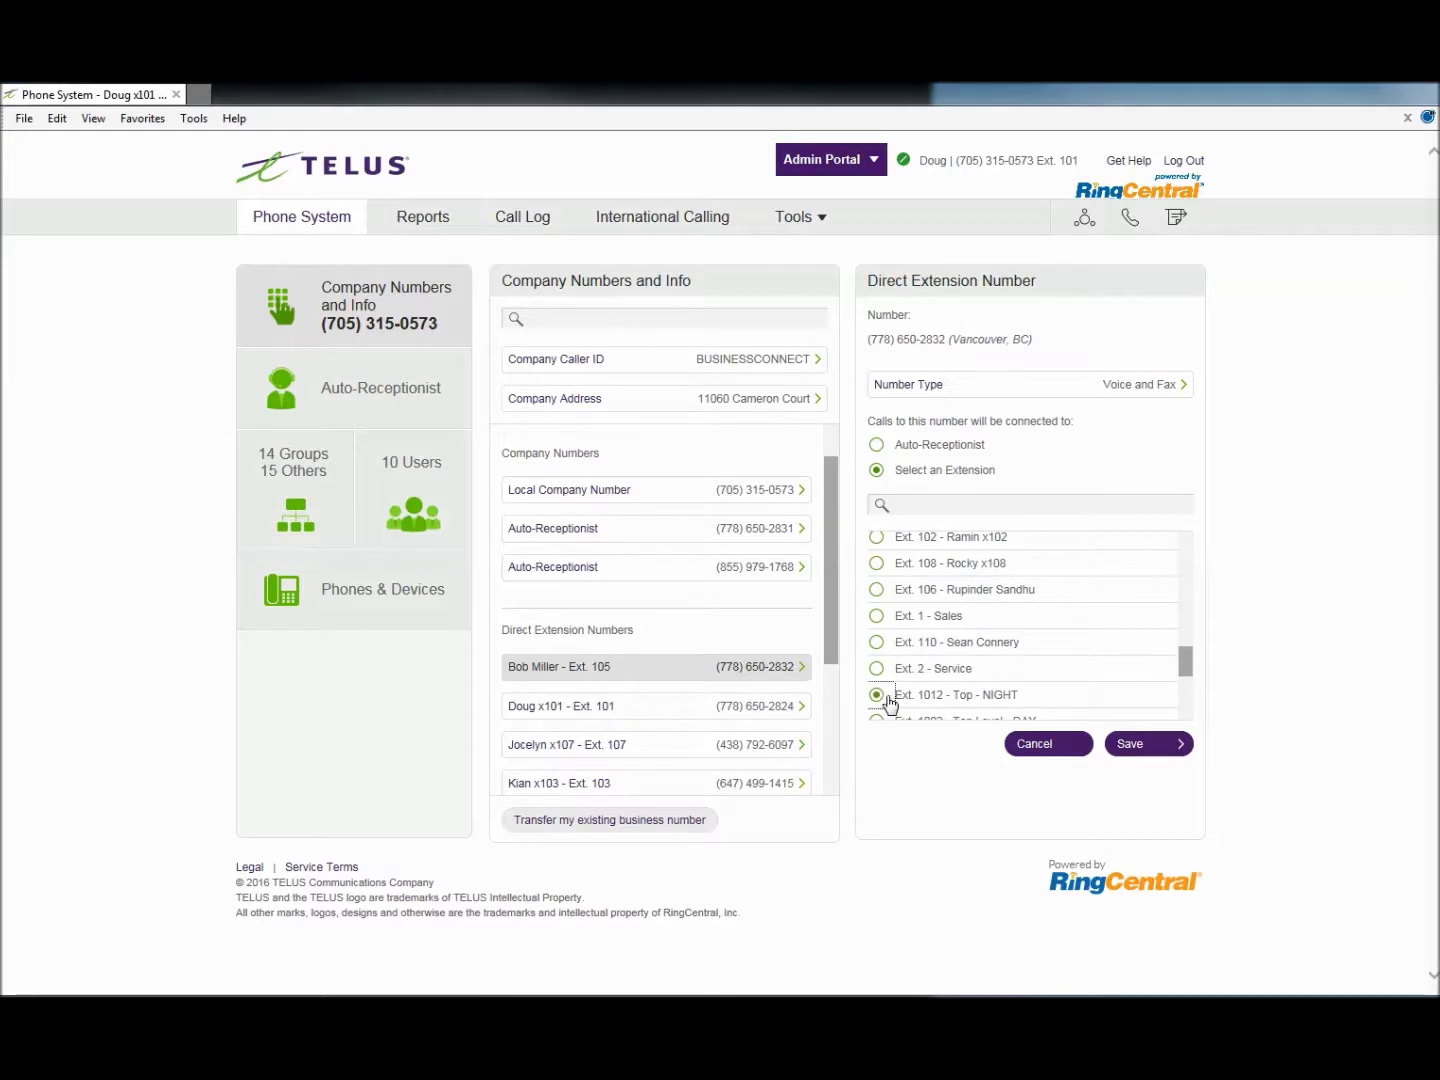
click(1034, 748)
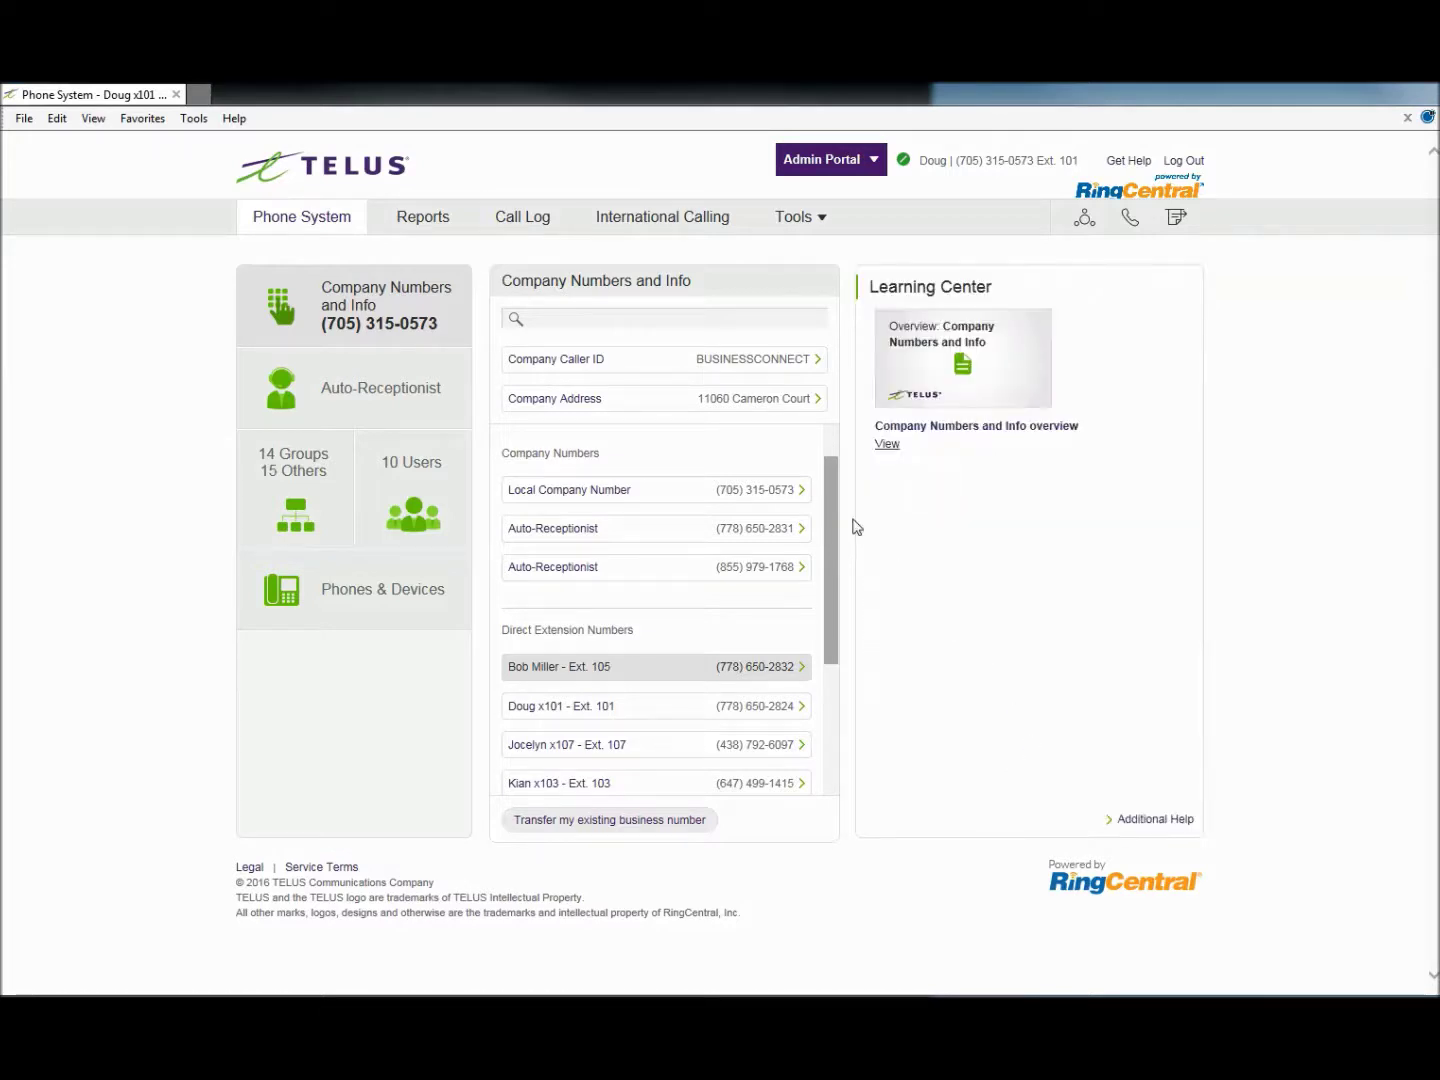
Step: Try switching the Vancouver Auto-Receptionist number's call destination between Auto-Receptionist and a selected extension
click(725, 535)
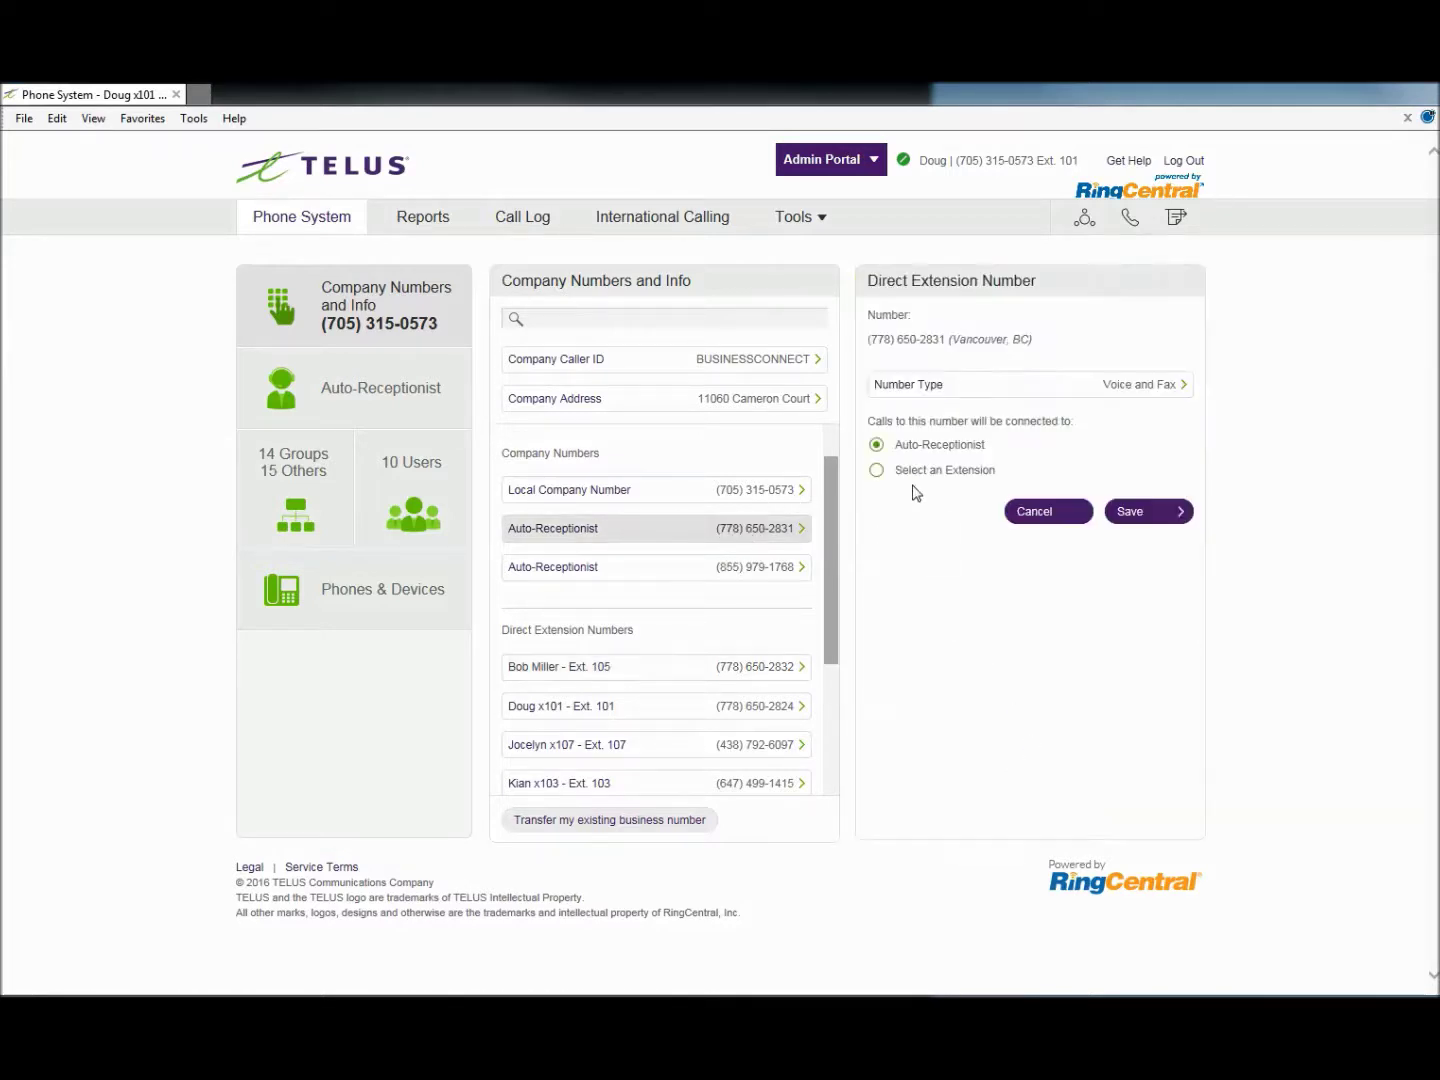
click(915, 475)
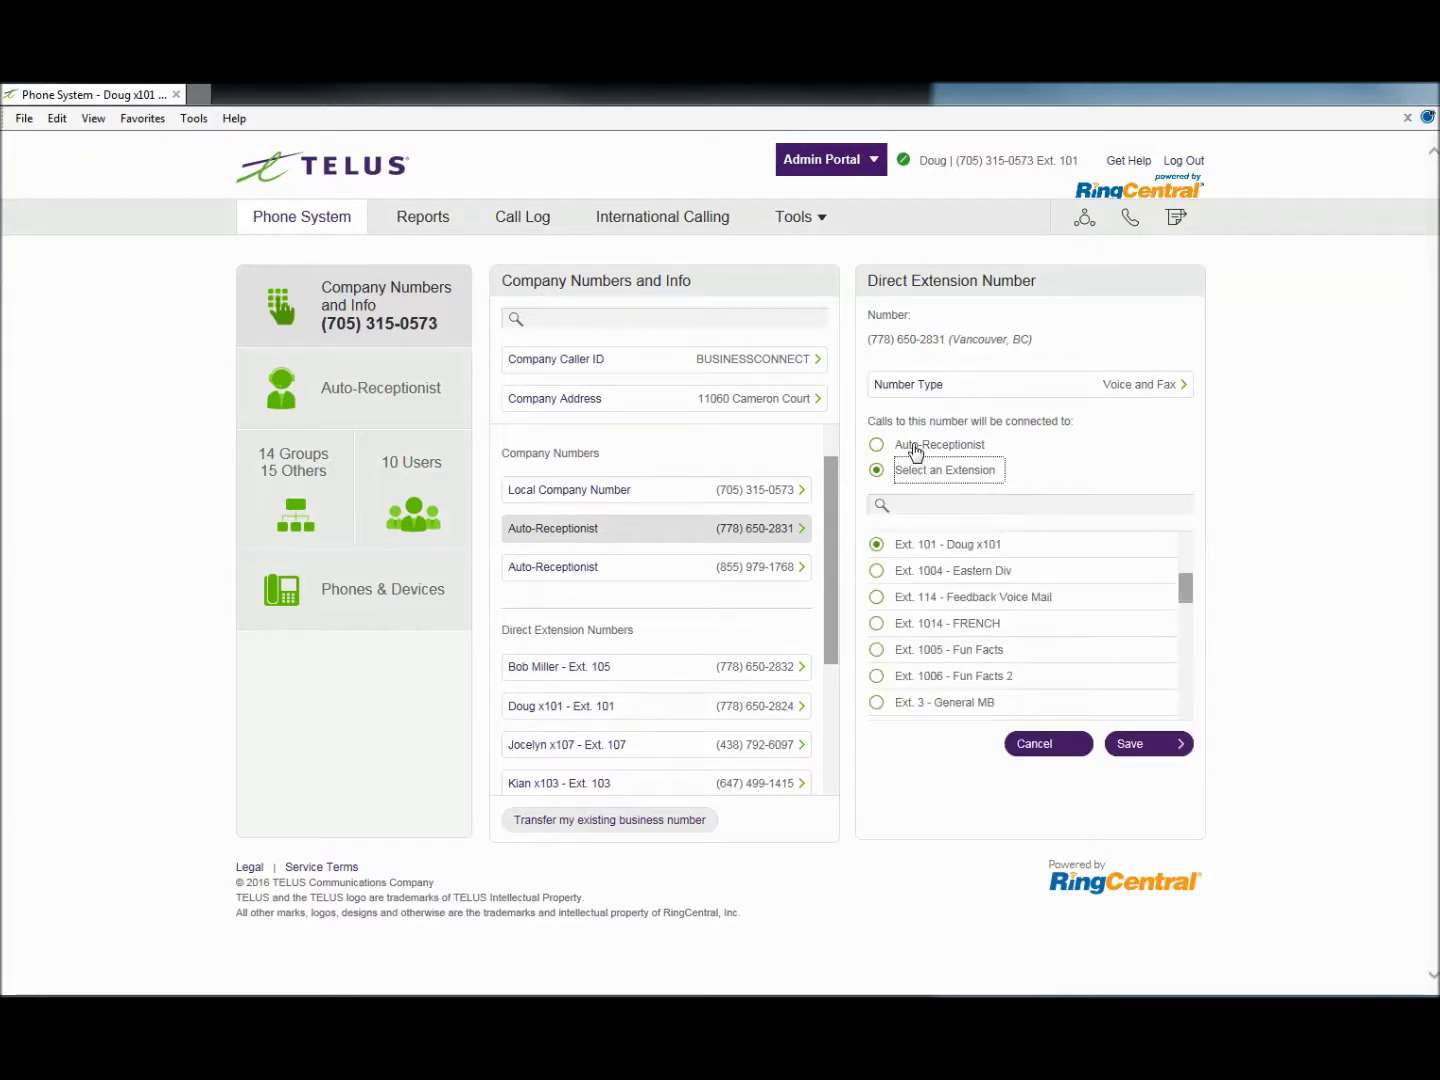
click(915, 450)
click(915, 475)
click(915, 448)
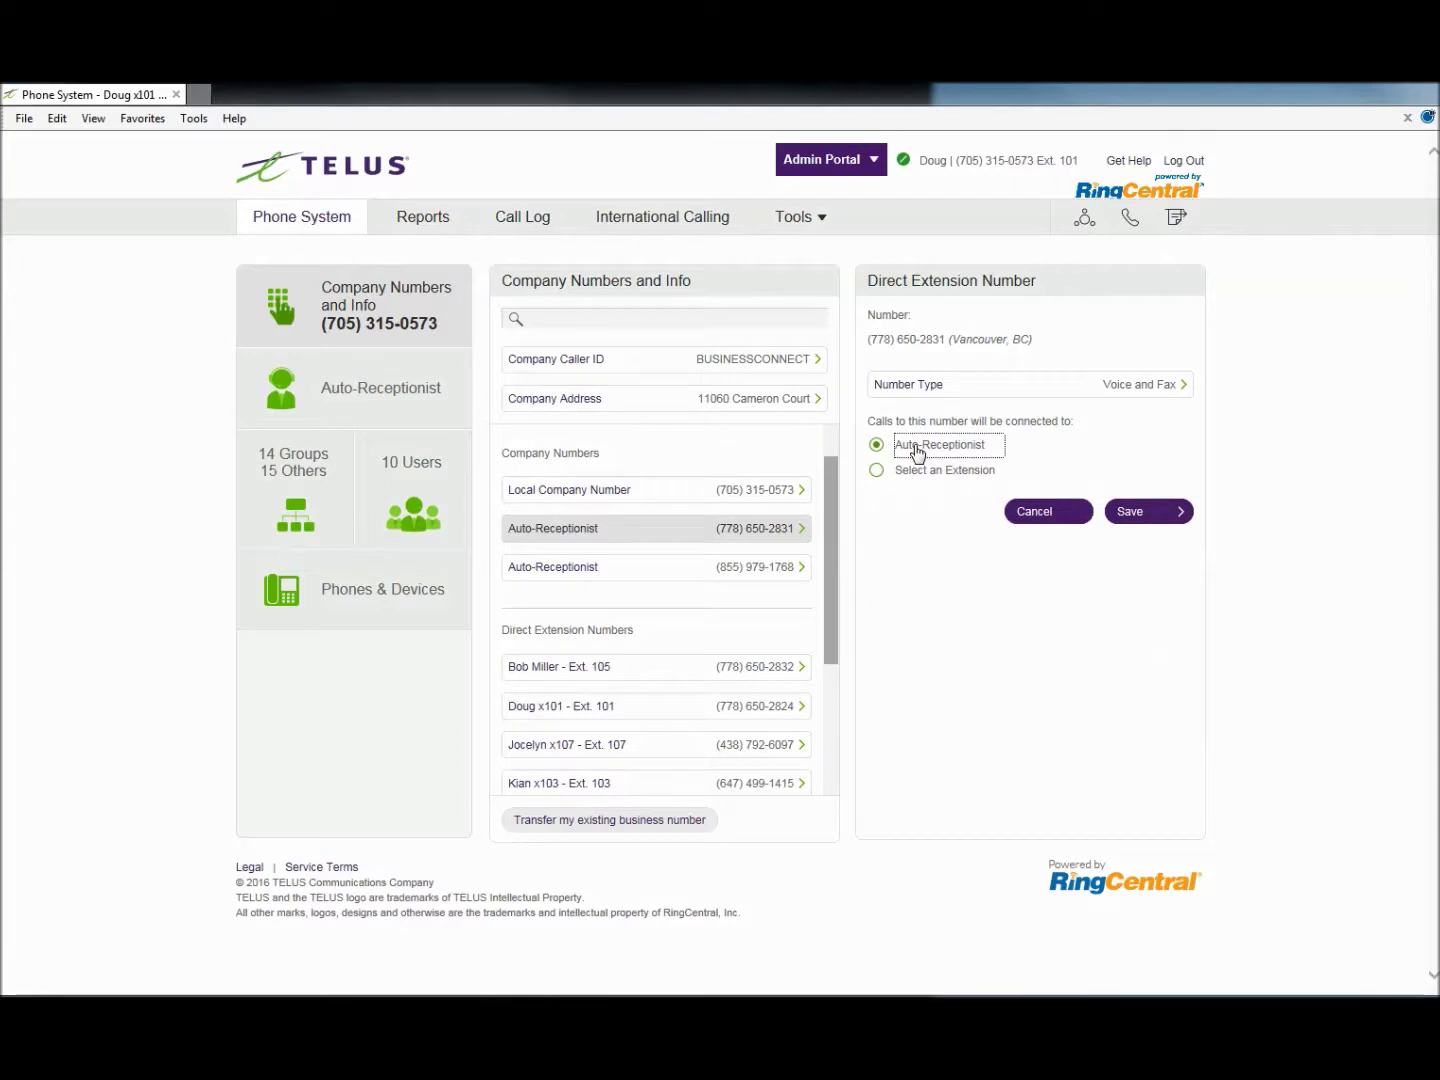
click(922, 476)
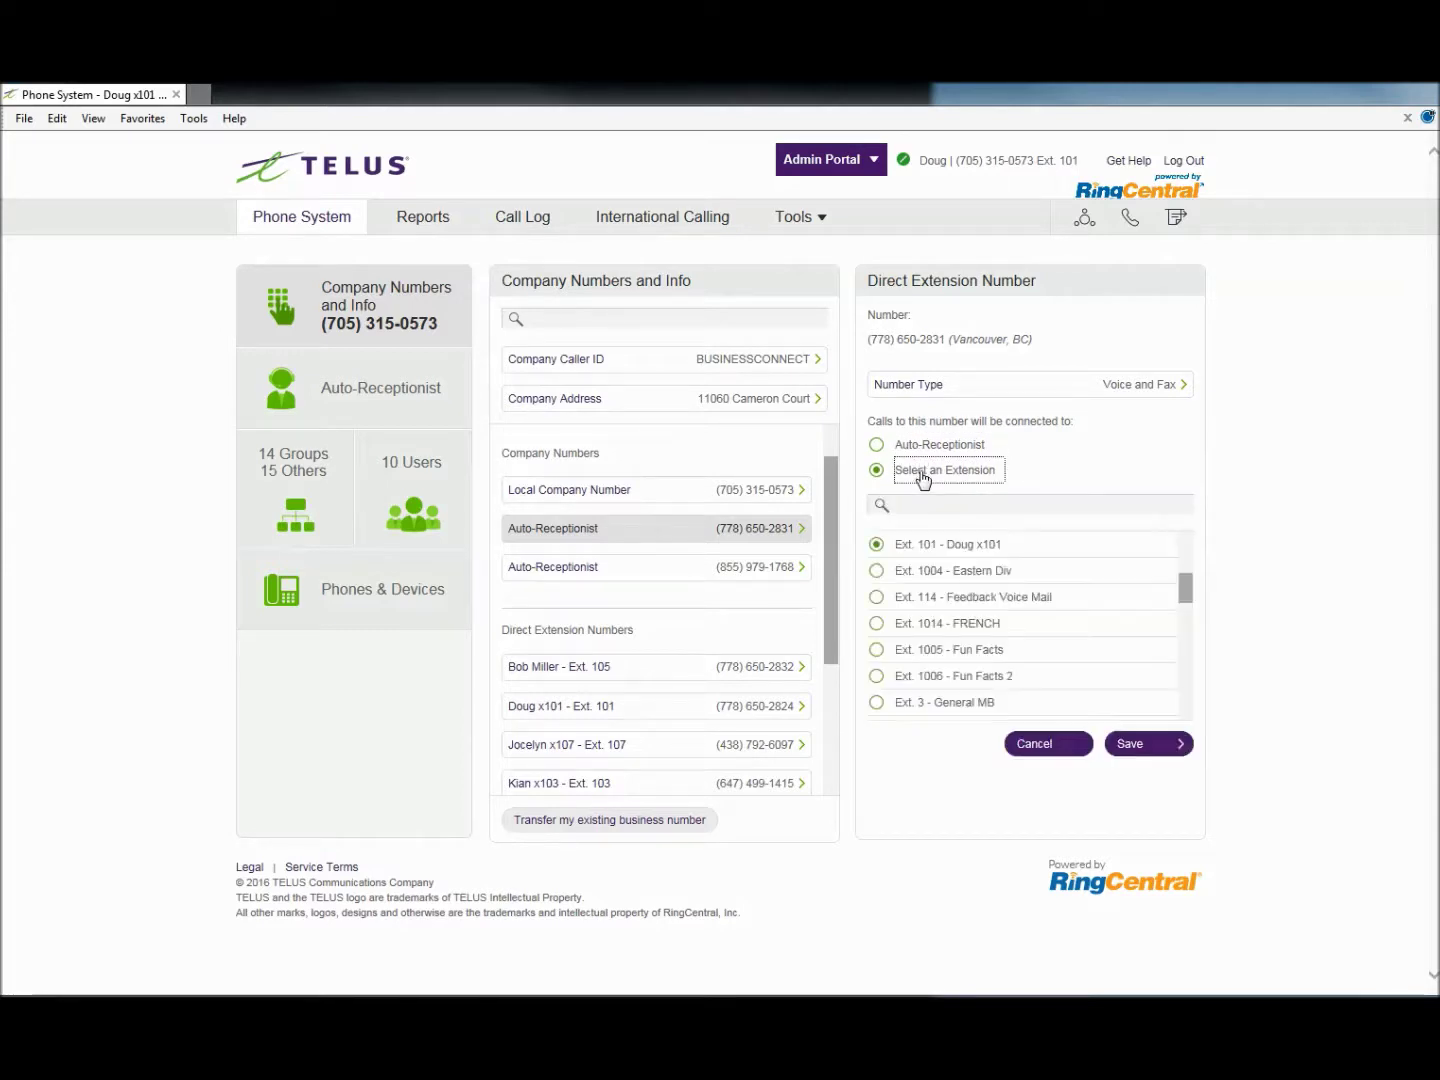
click(920, 447)
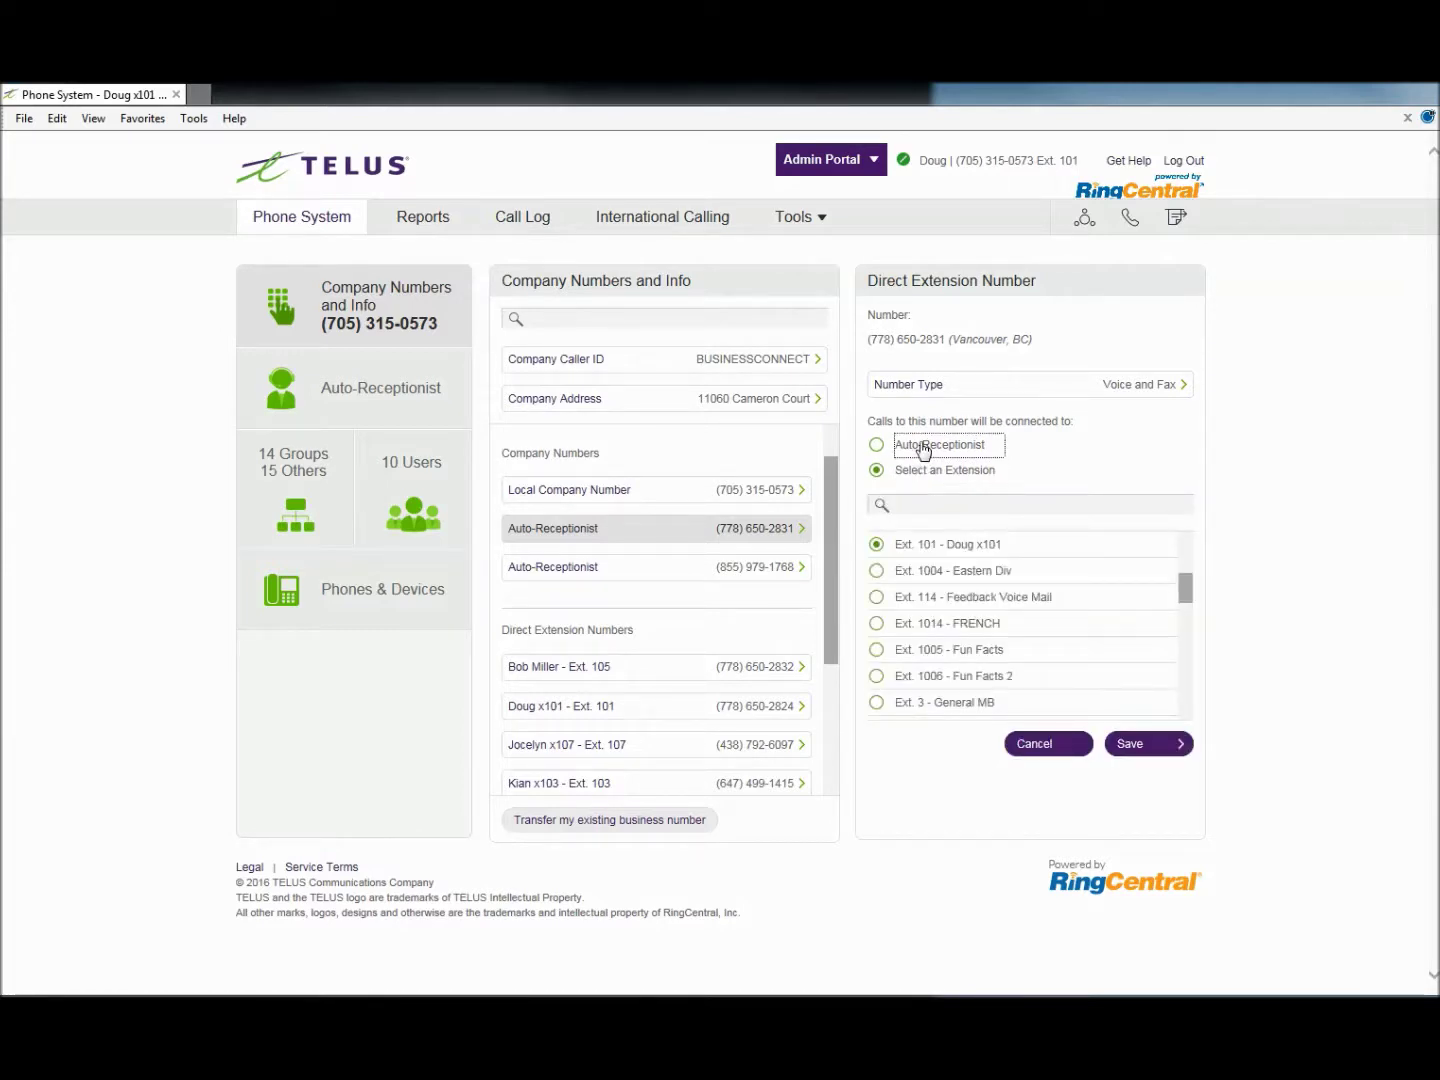
Step: Examine where calls to the local company number are directed
click(671, 500)
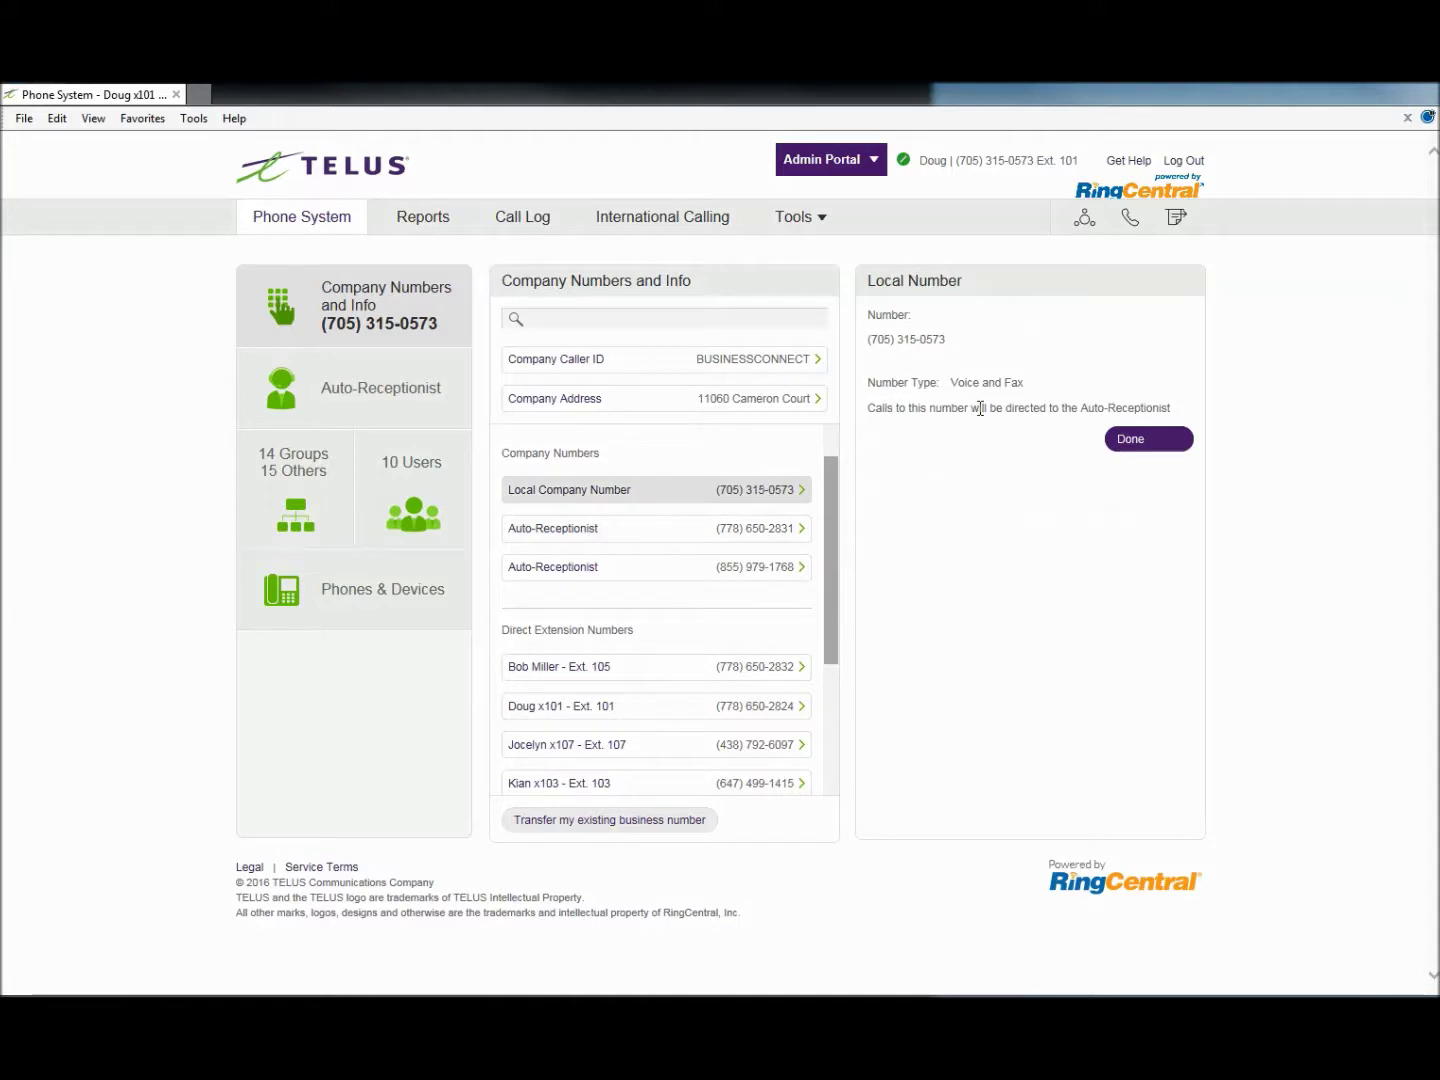
drag(980, 408, 1152, 408)
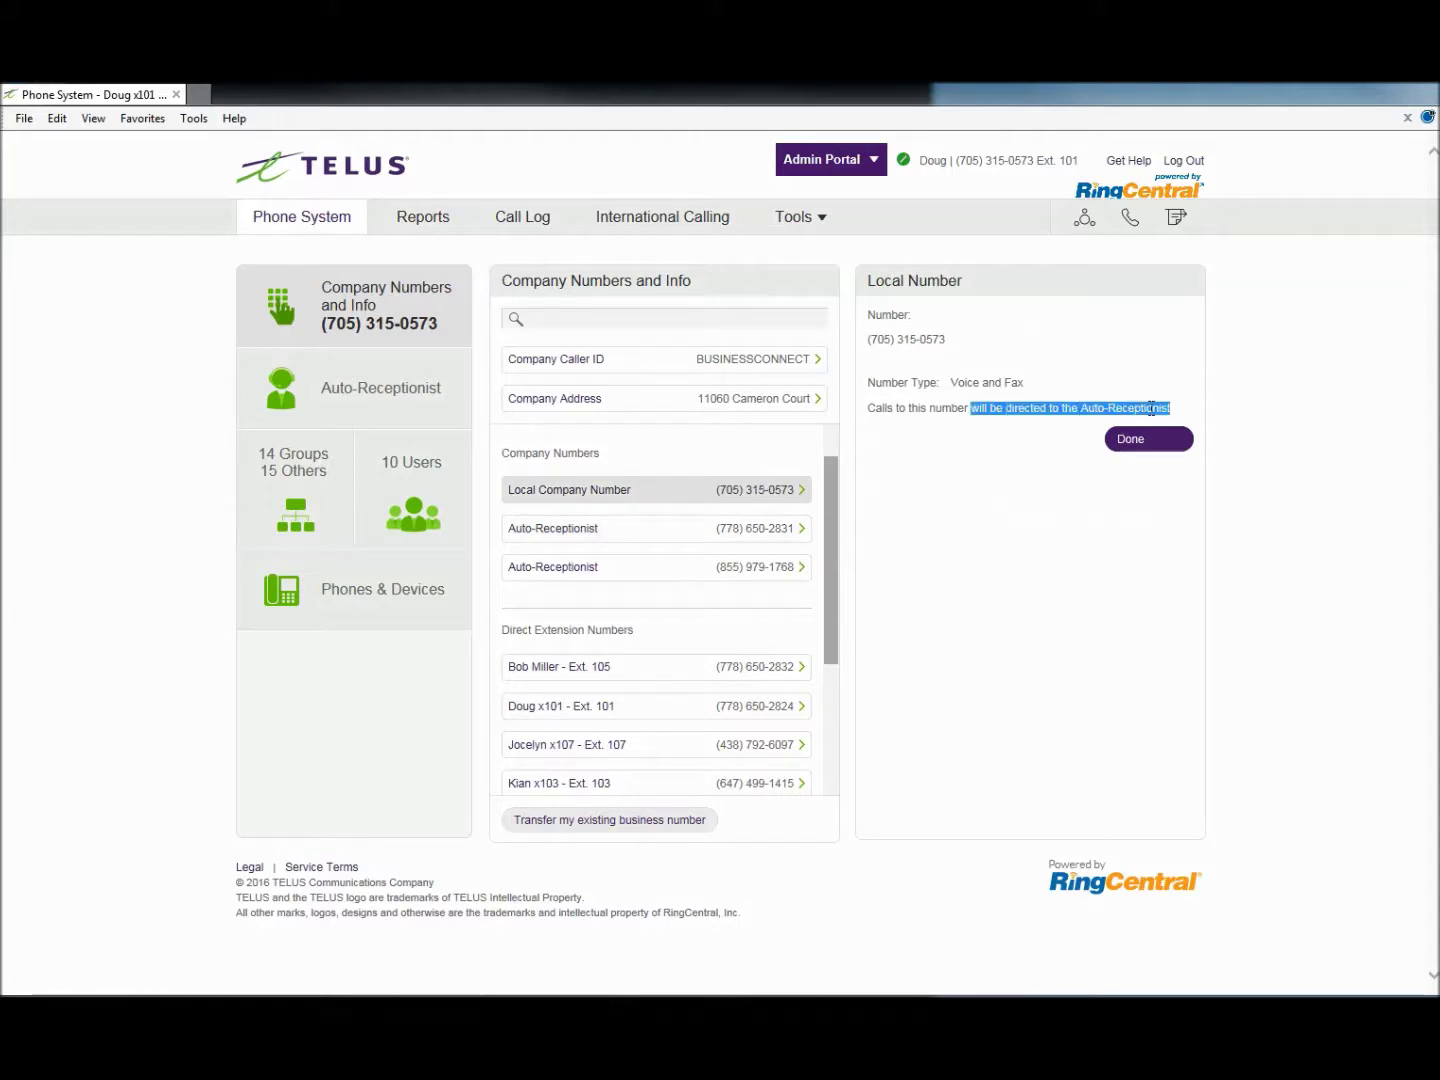
Step: Save Ext. 1002 - Top Level - DAY as the top level IVR menu for call handling during company hours
click(400, 400)
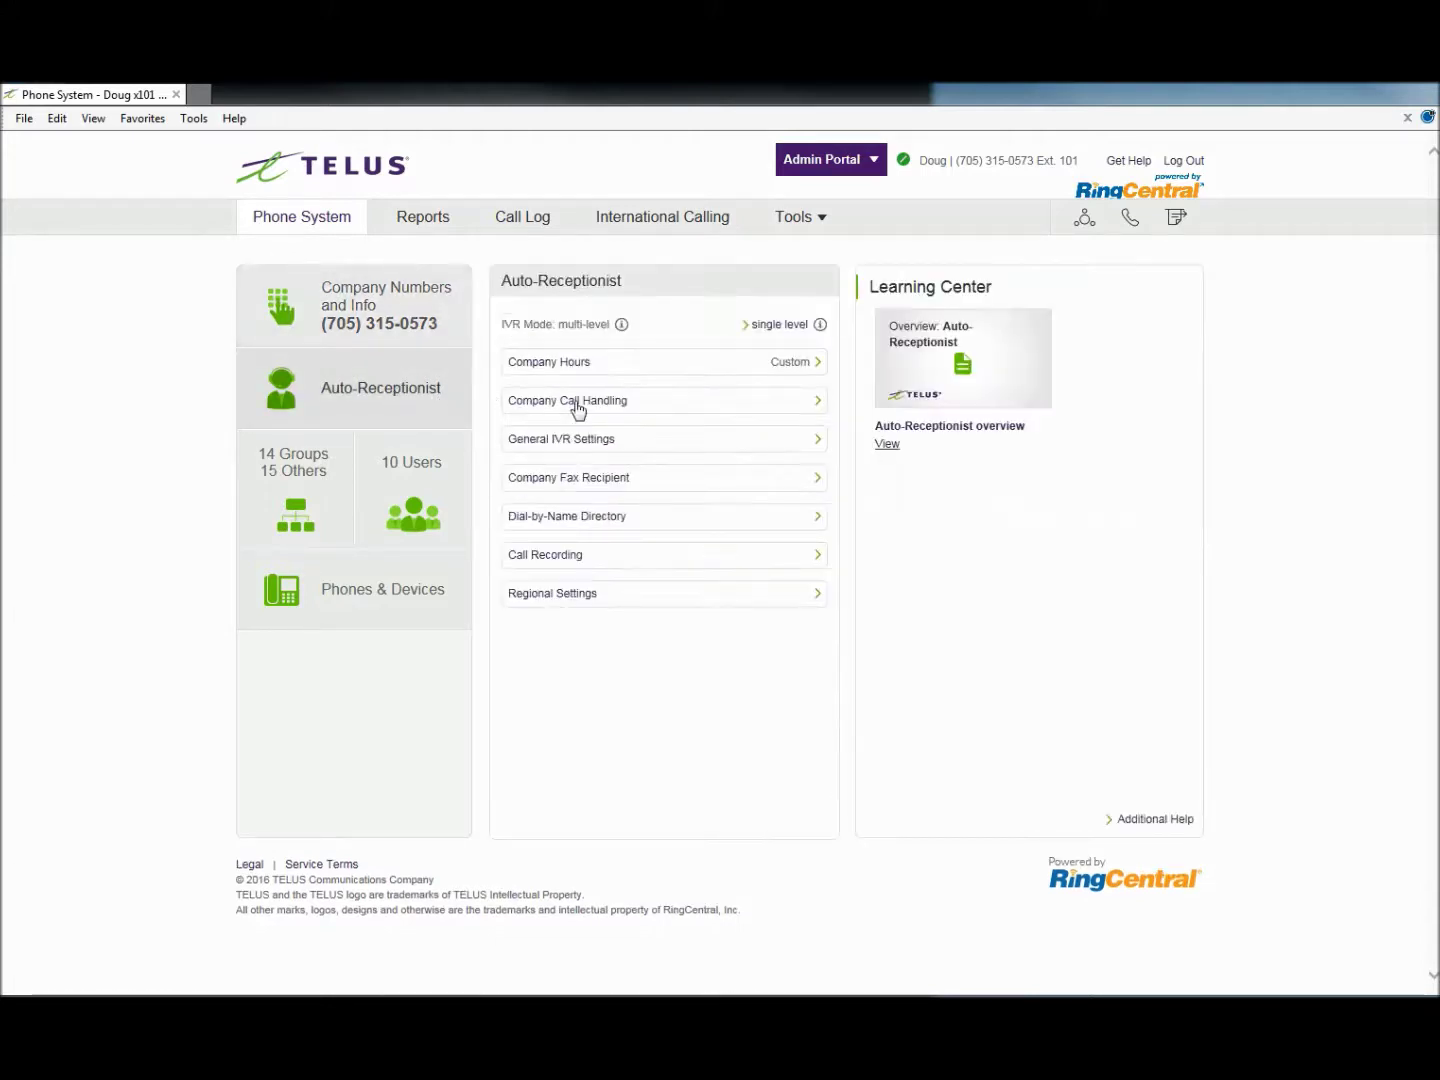
click(577, 408)
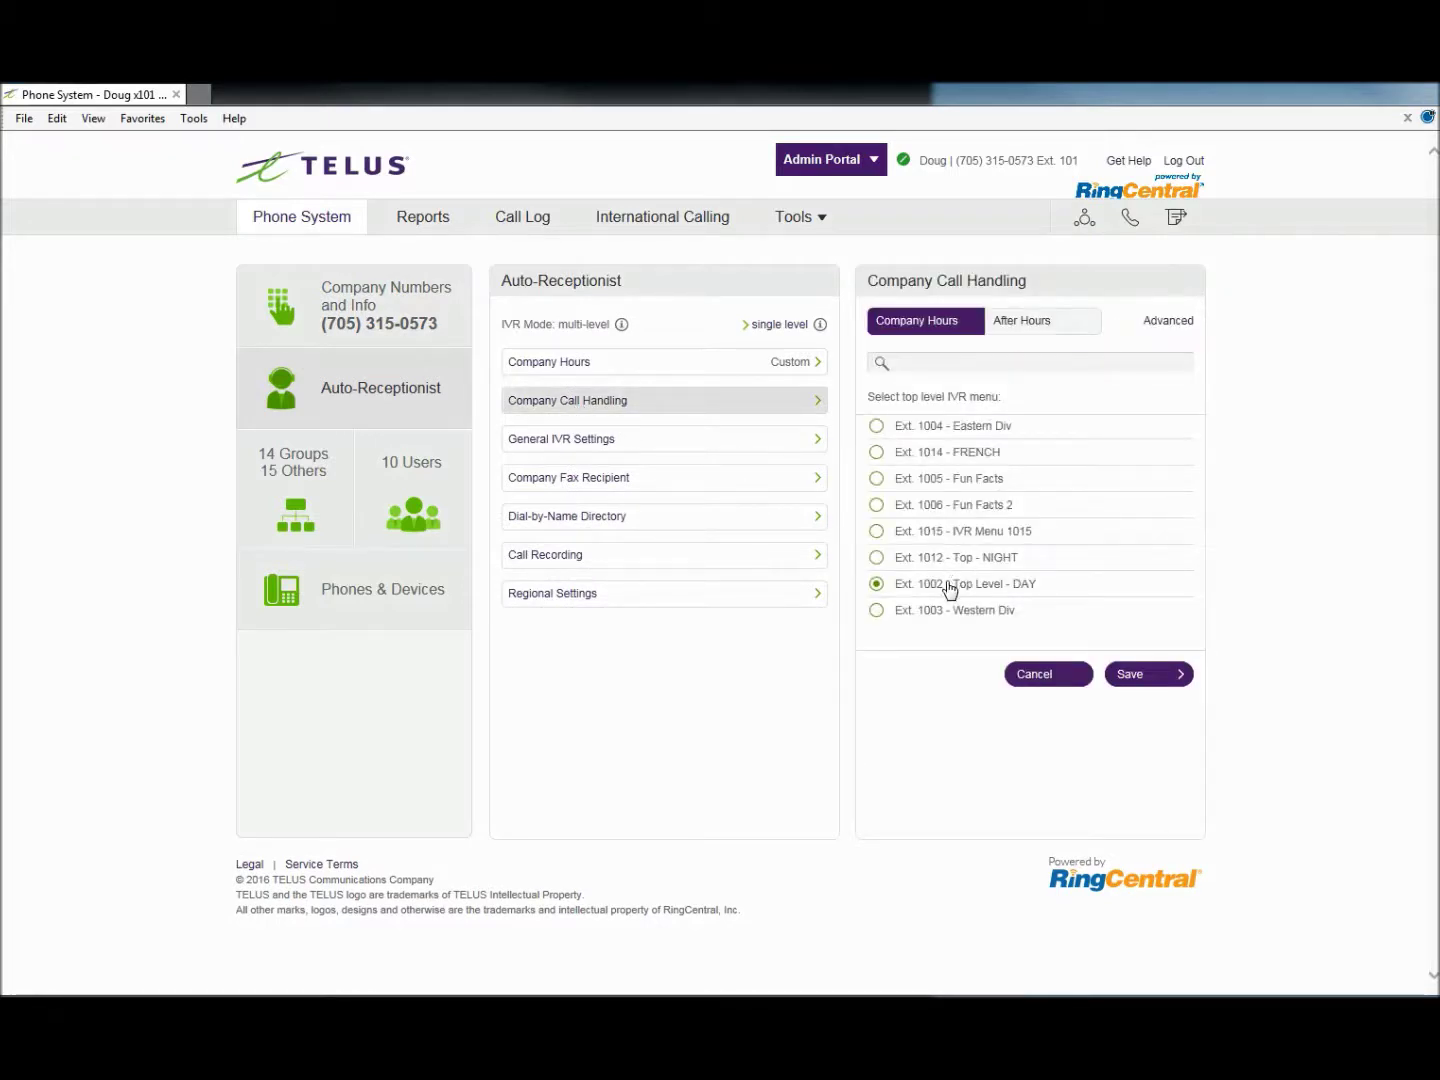
click(1131, 676)
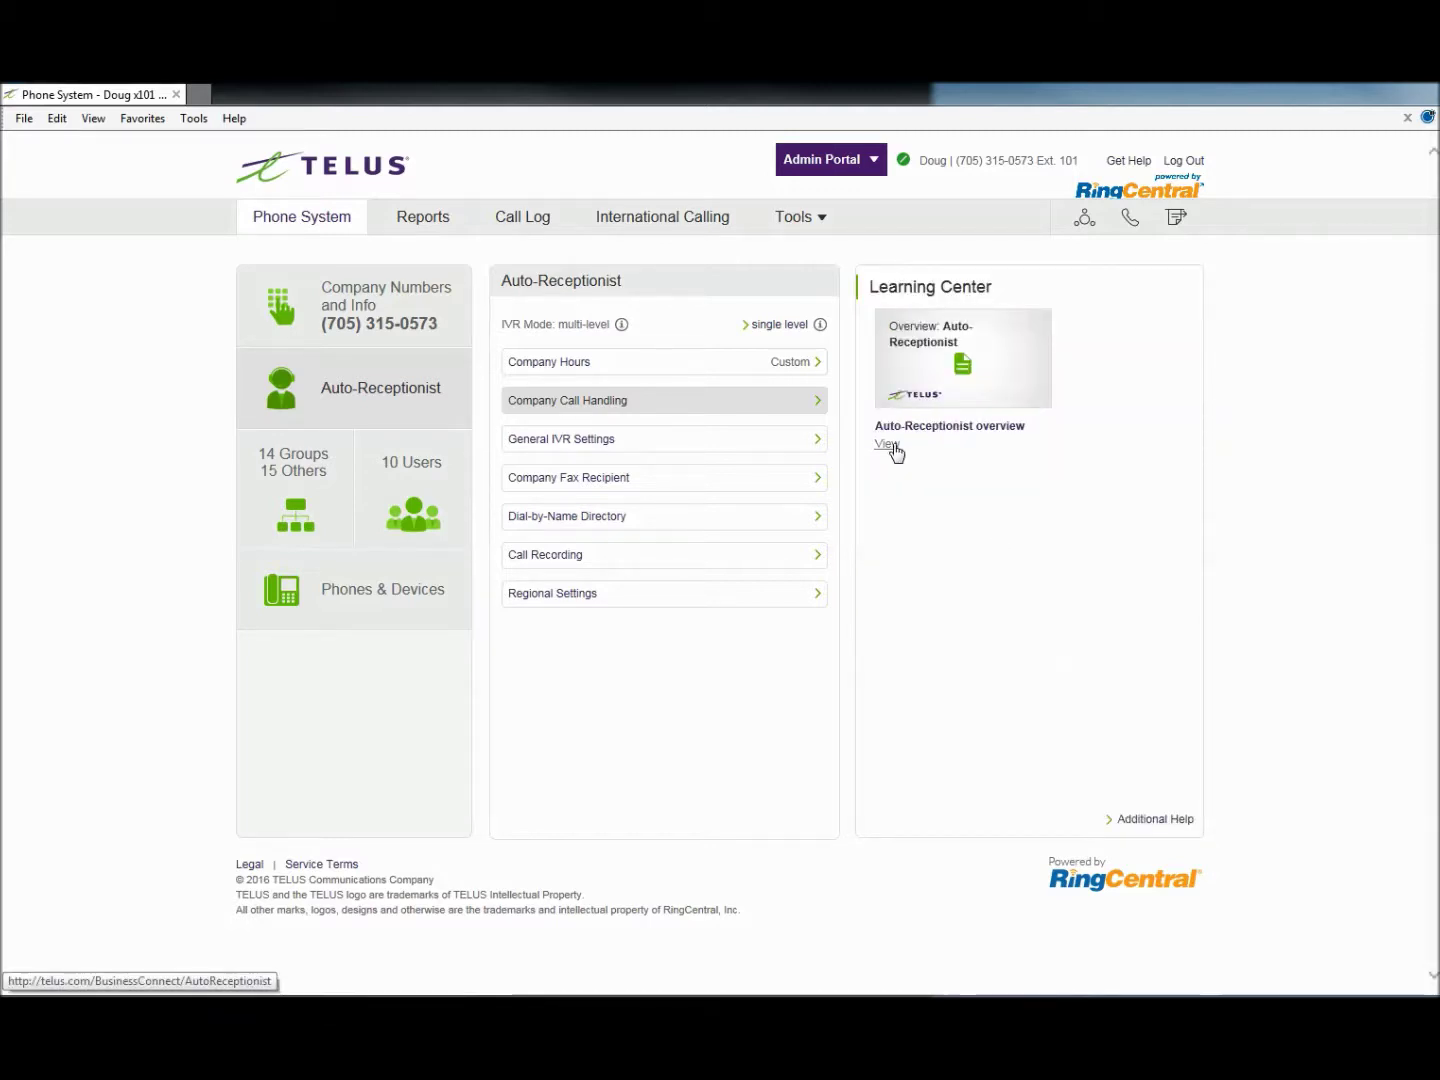
Step: Set Monday's opening time to 7:30 AM in the Auto-Receptionist's company hours and save the schedule
click(353, 388)
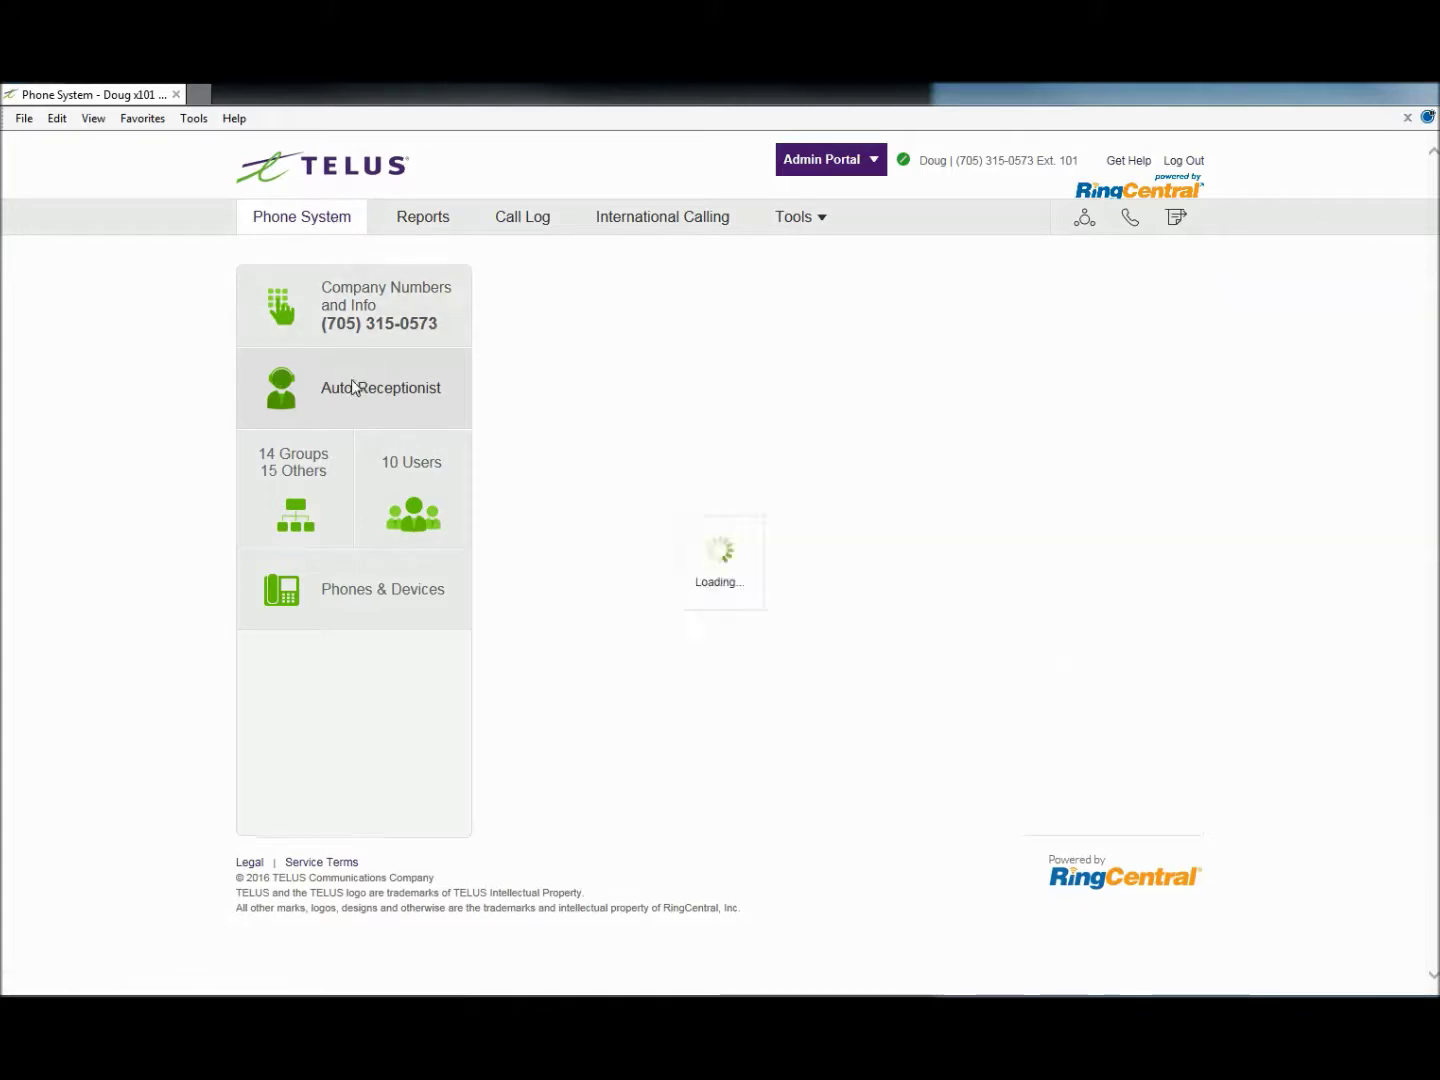
click(555, 368)
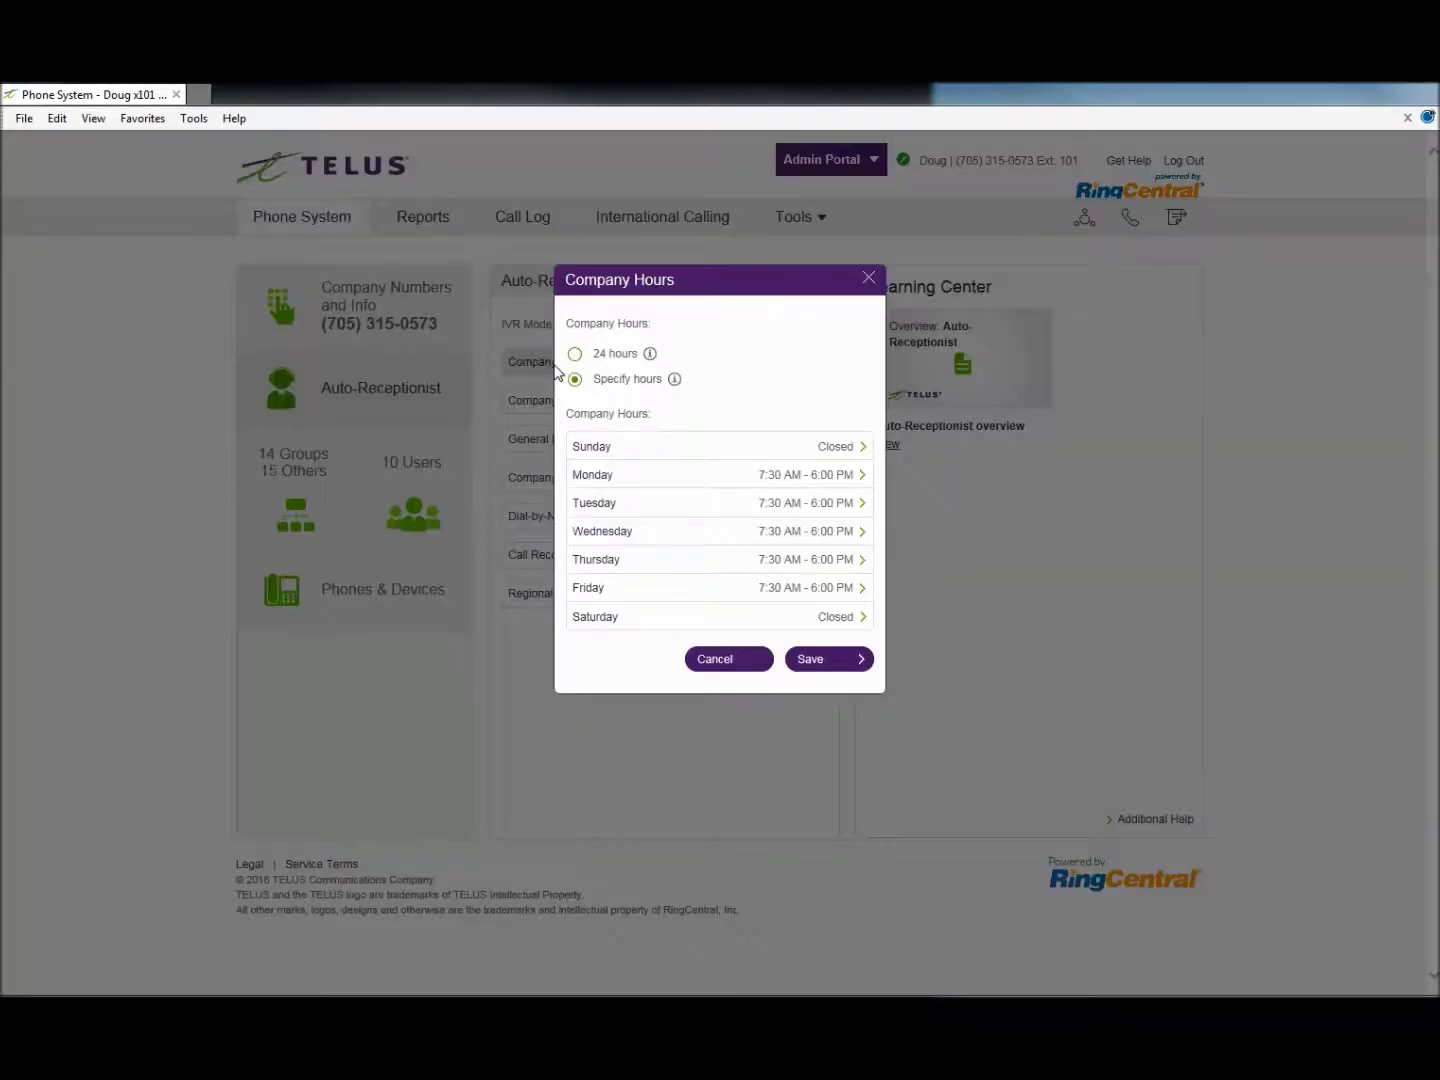
click(789, 480)
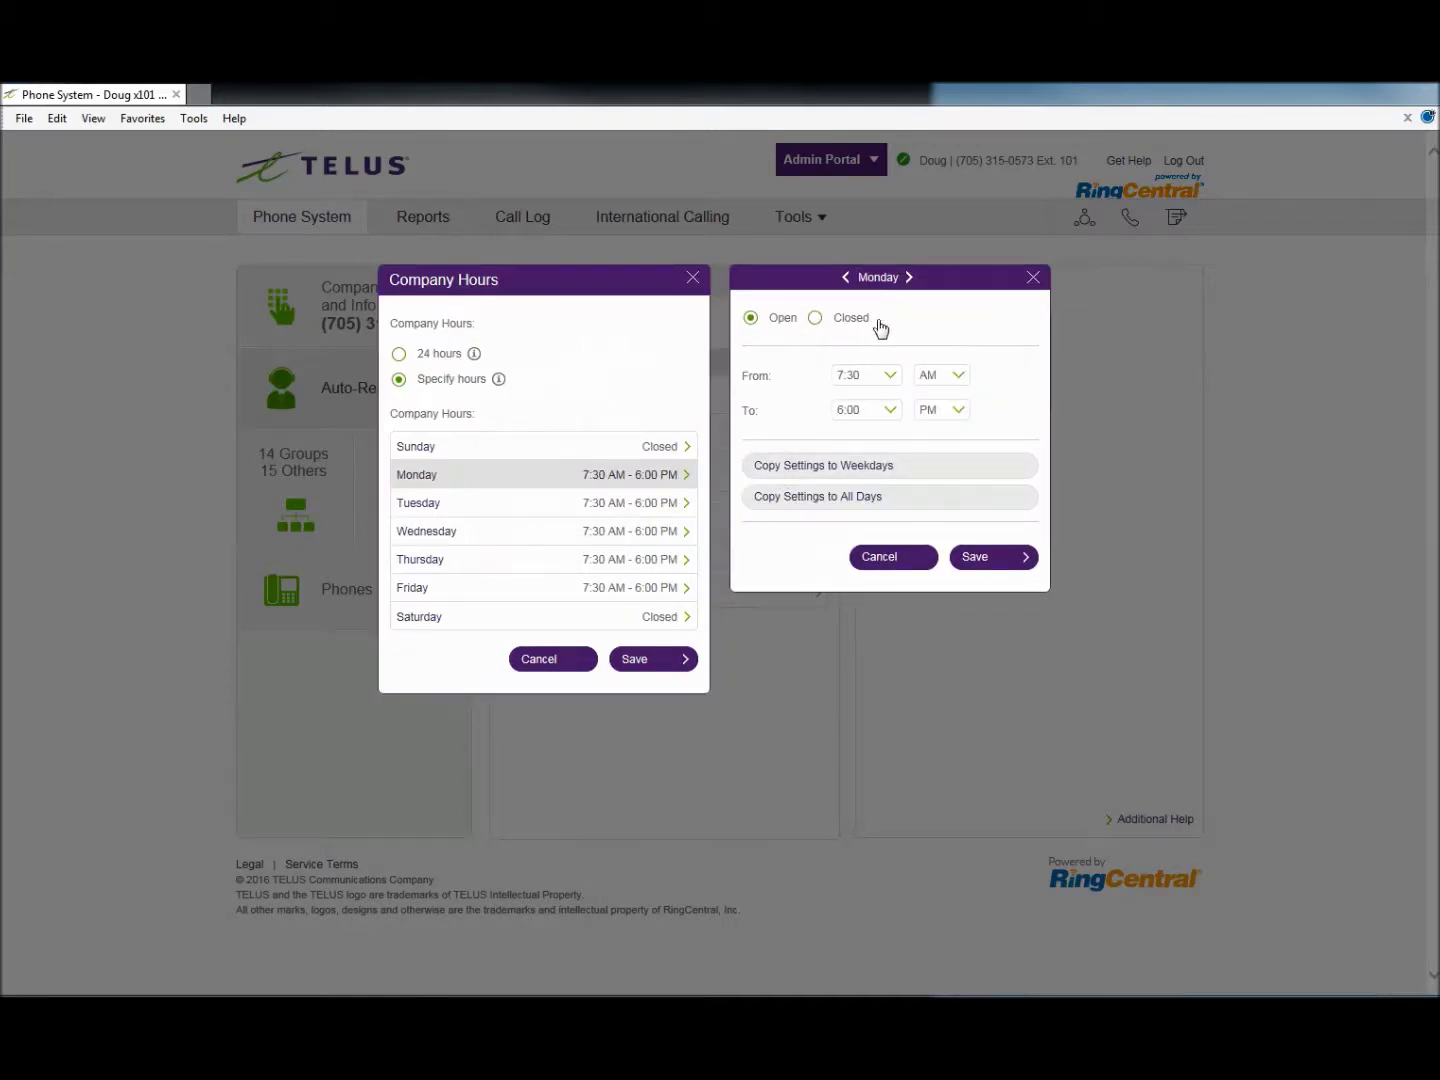
click(889, 379)
mouse_move(890, 383)
mouse_down()
mouse_move(903, 460)
mouse_move(897, 285)
mouse_move(897, 412)
mouse_up()
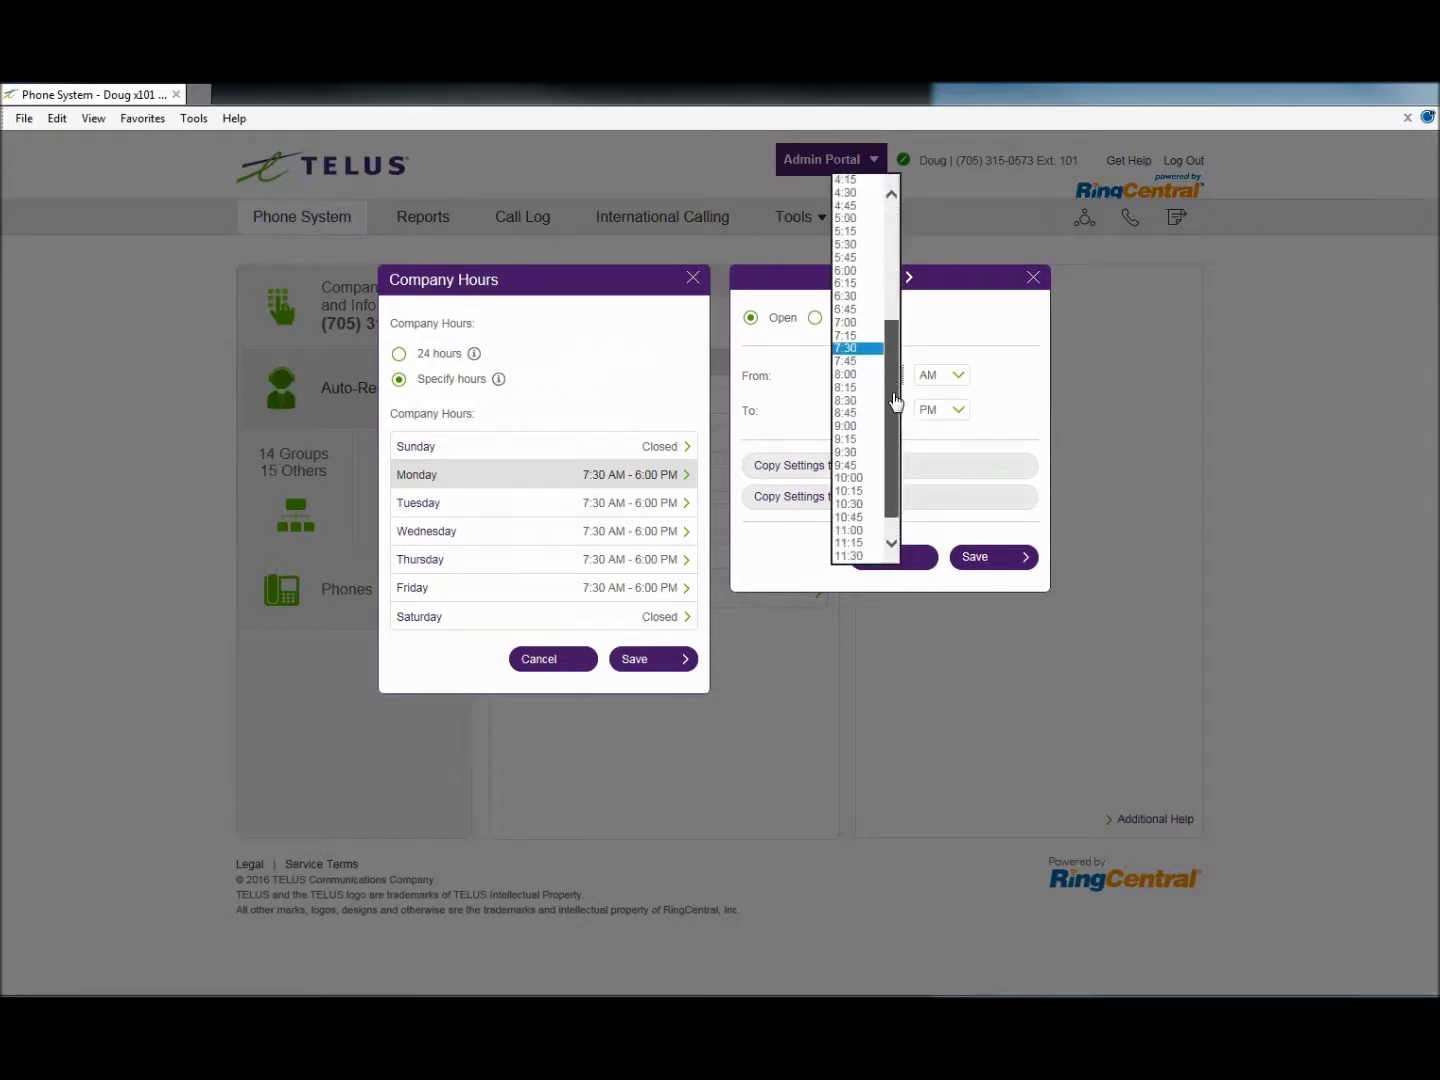
click(853, 322)
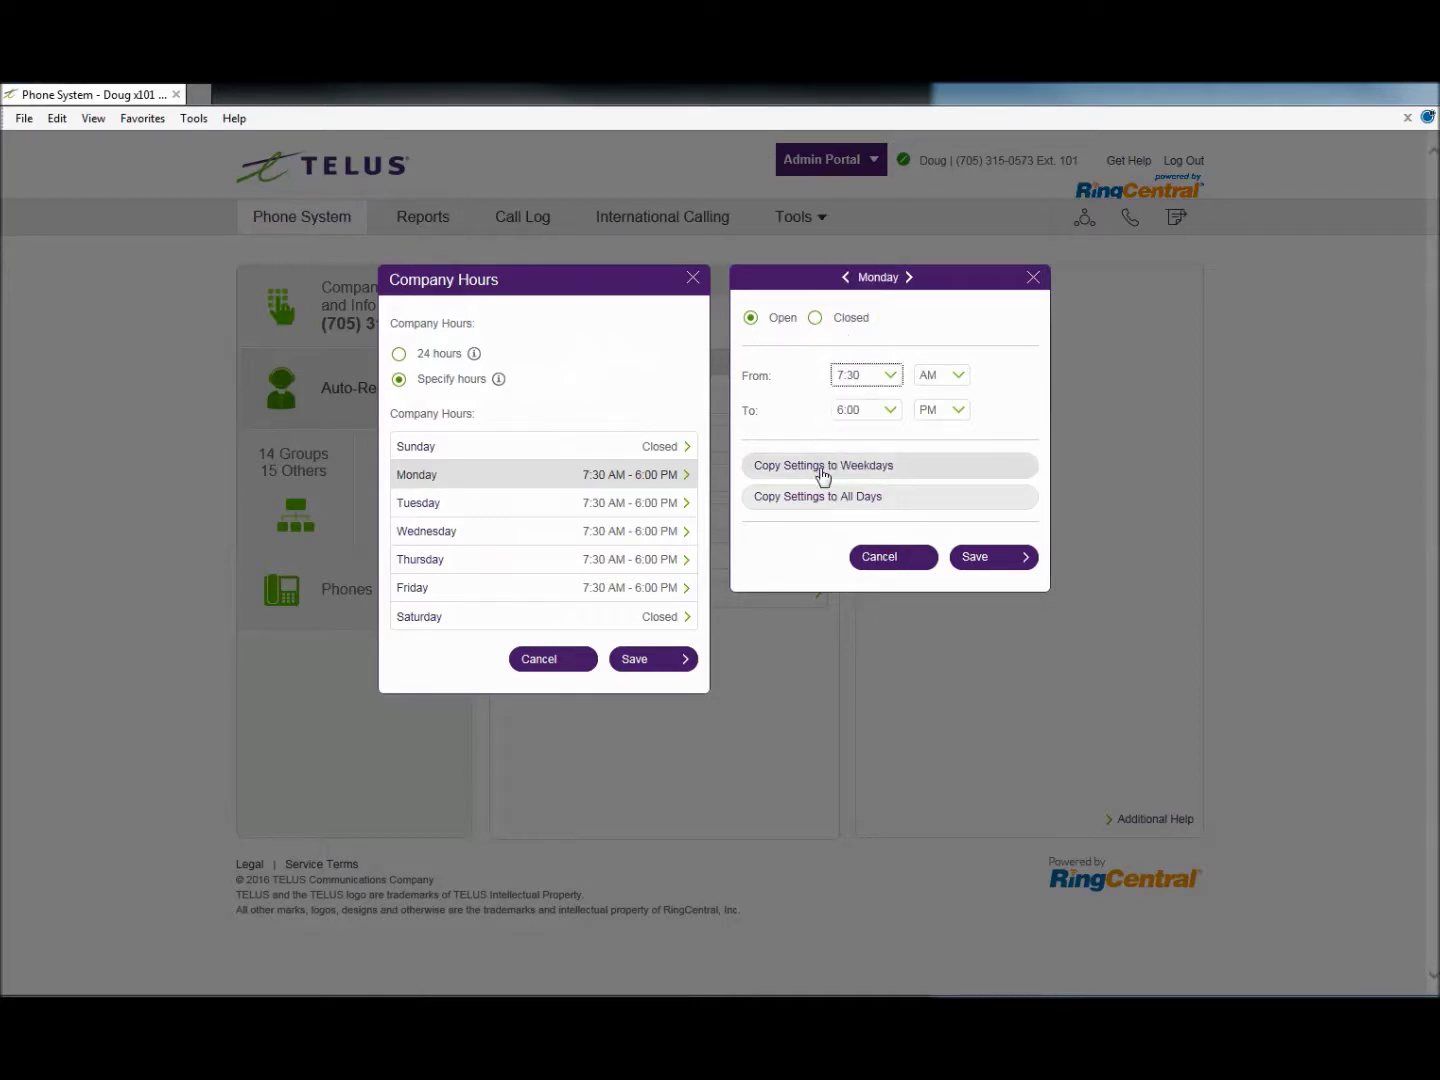
click(979, 563)
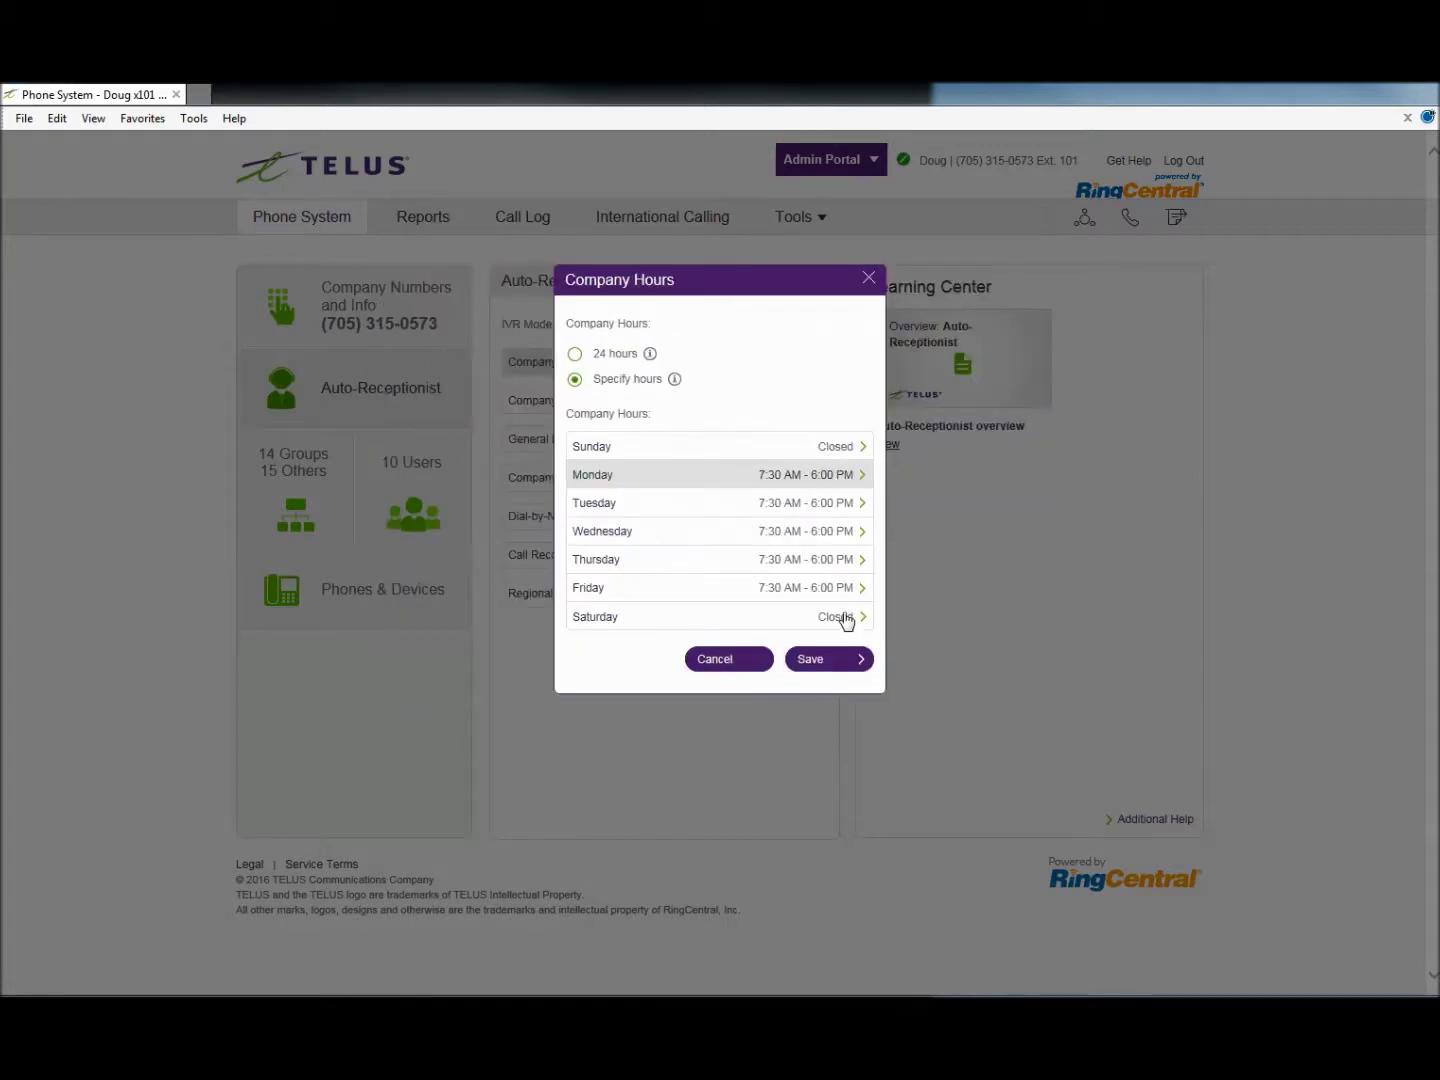
click(820, 662)
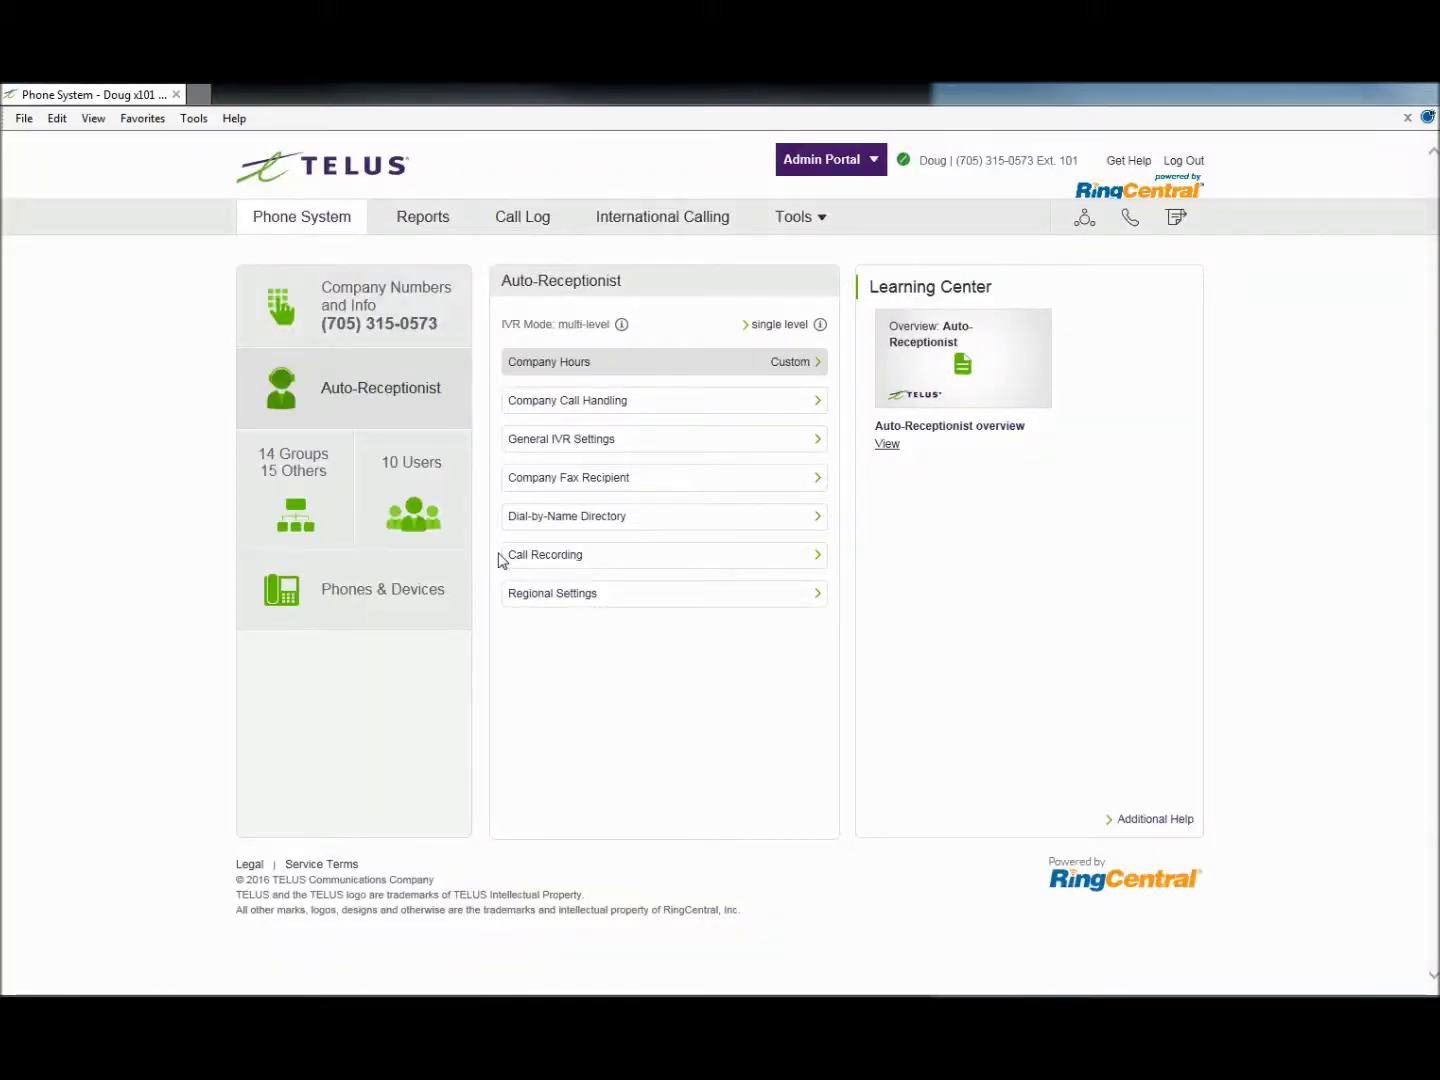
Step: Save Ext. 1002 - Top Level - DAY as the after-hours destination in the company call handling
click(580, 405)
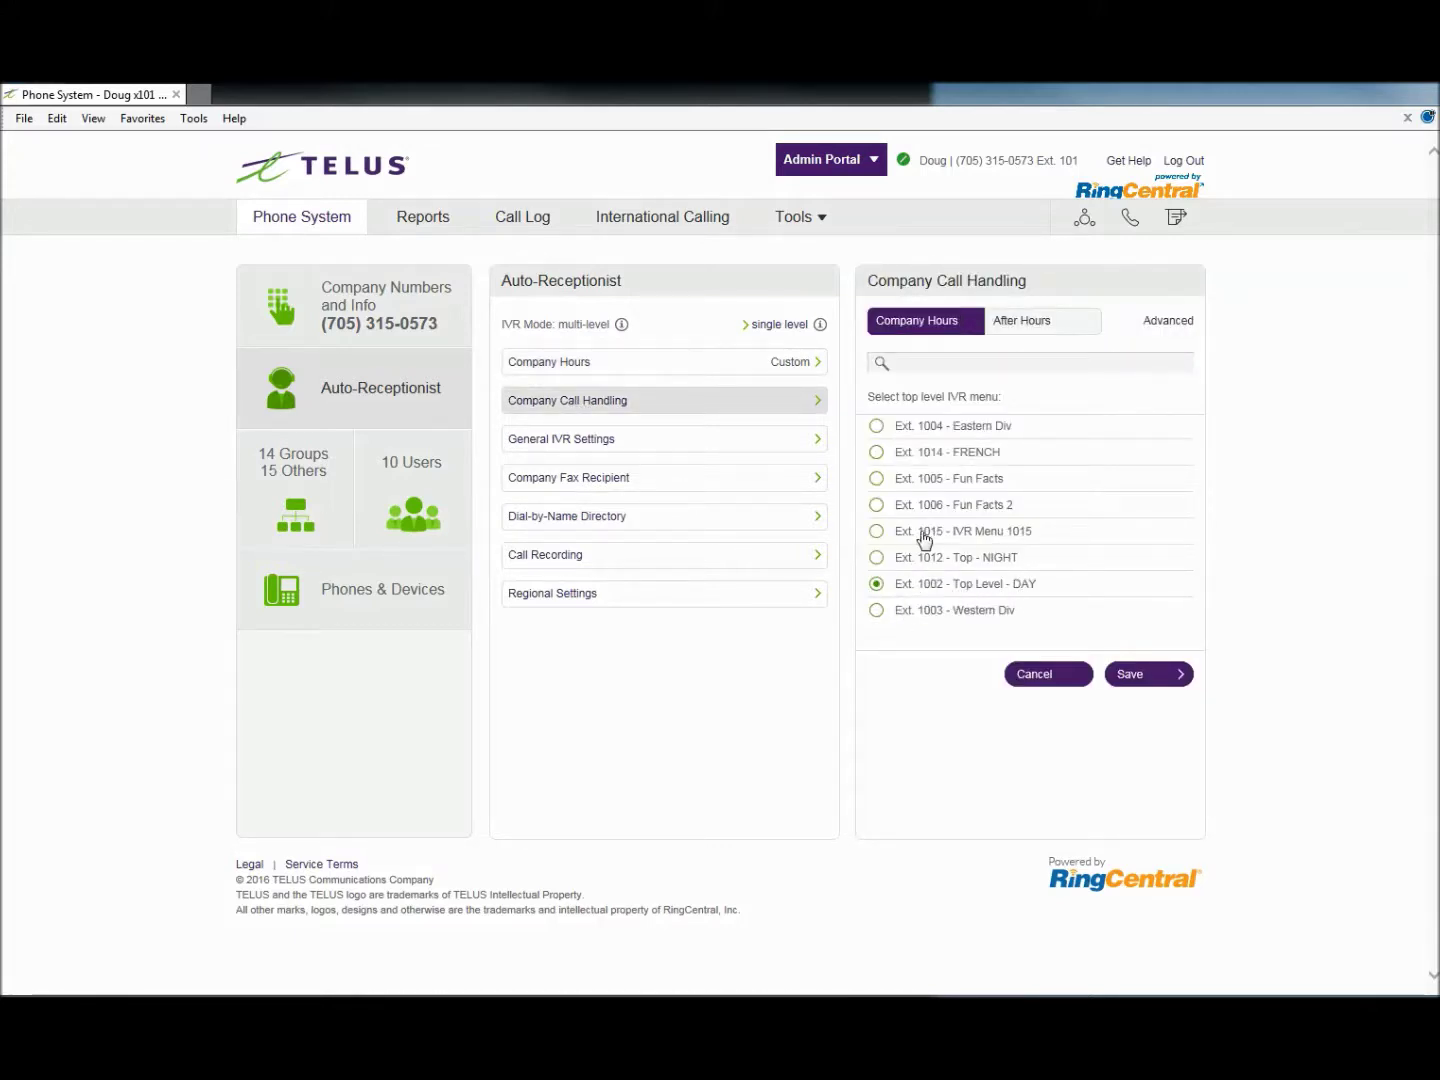
click(920, 538)
click(1015, 338)
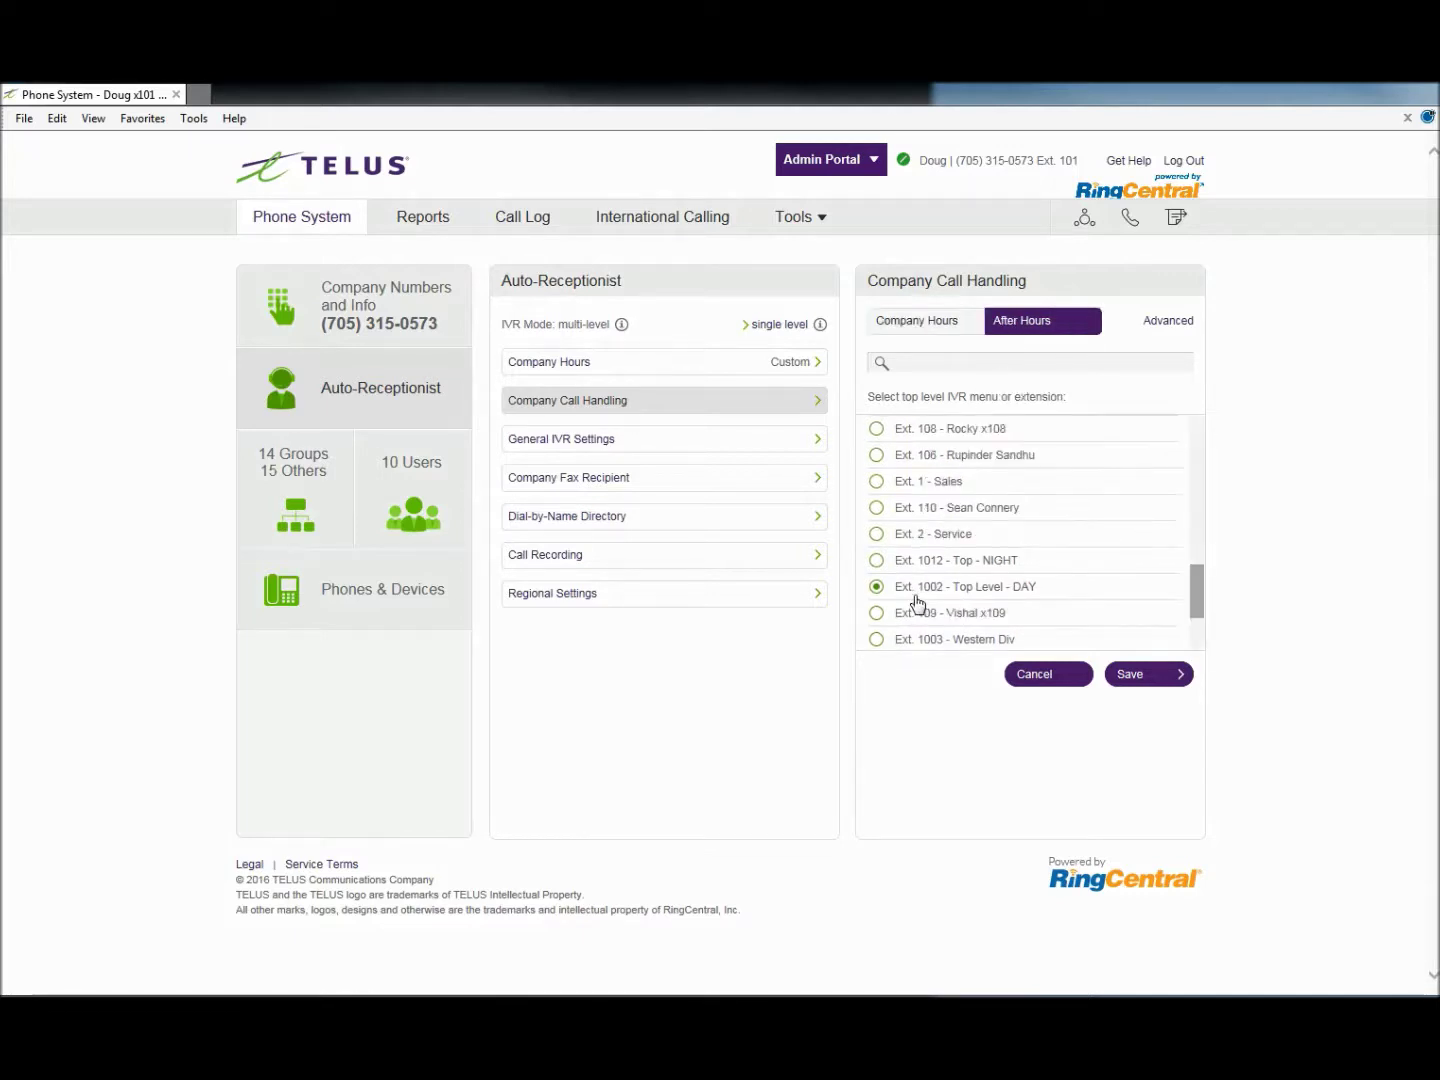
click(1136, 678)
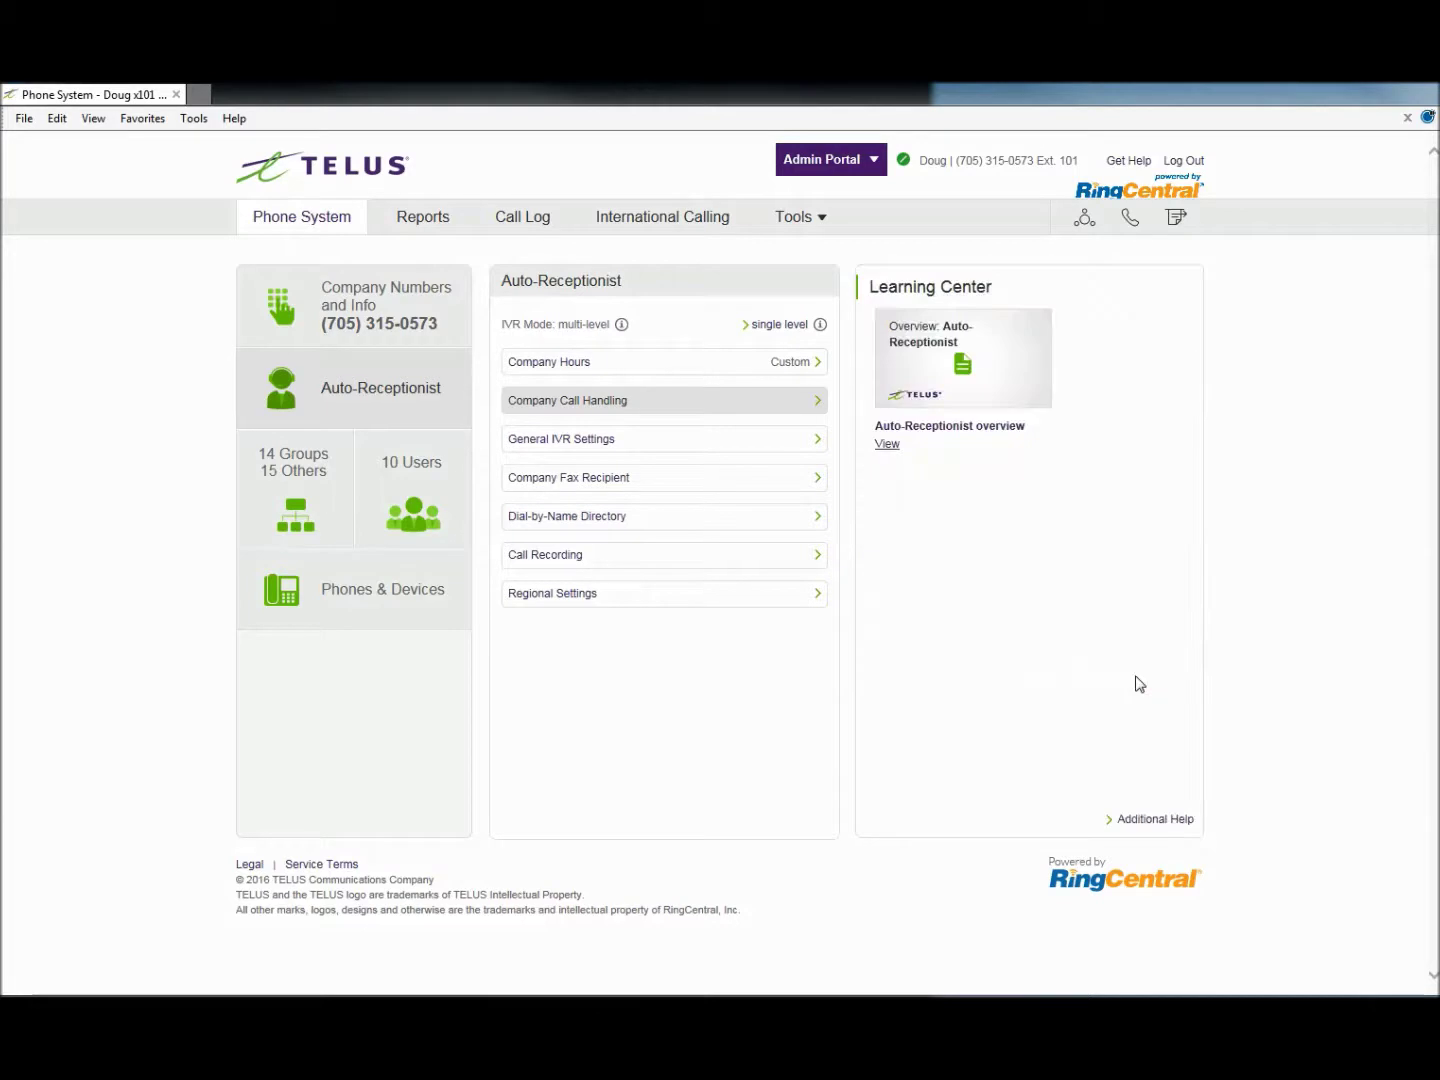
Step: Examine the IVR prompt options for recording over the phone, recording with the computer microphone and importing existing files
mouse_move(795, 218)
click(783, 285)
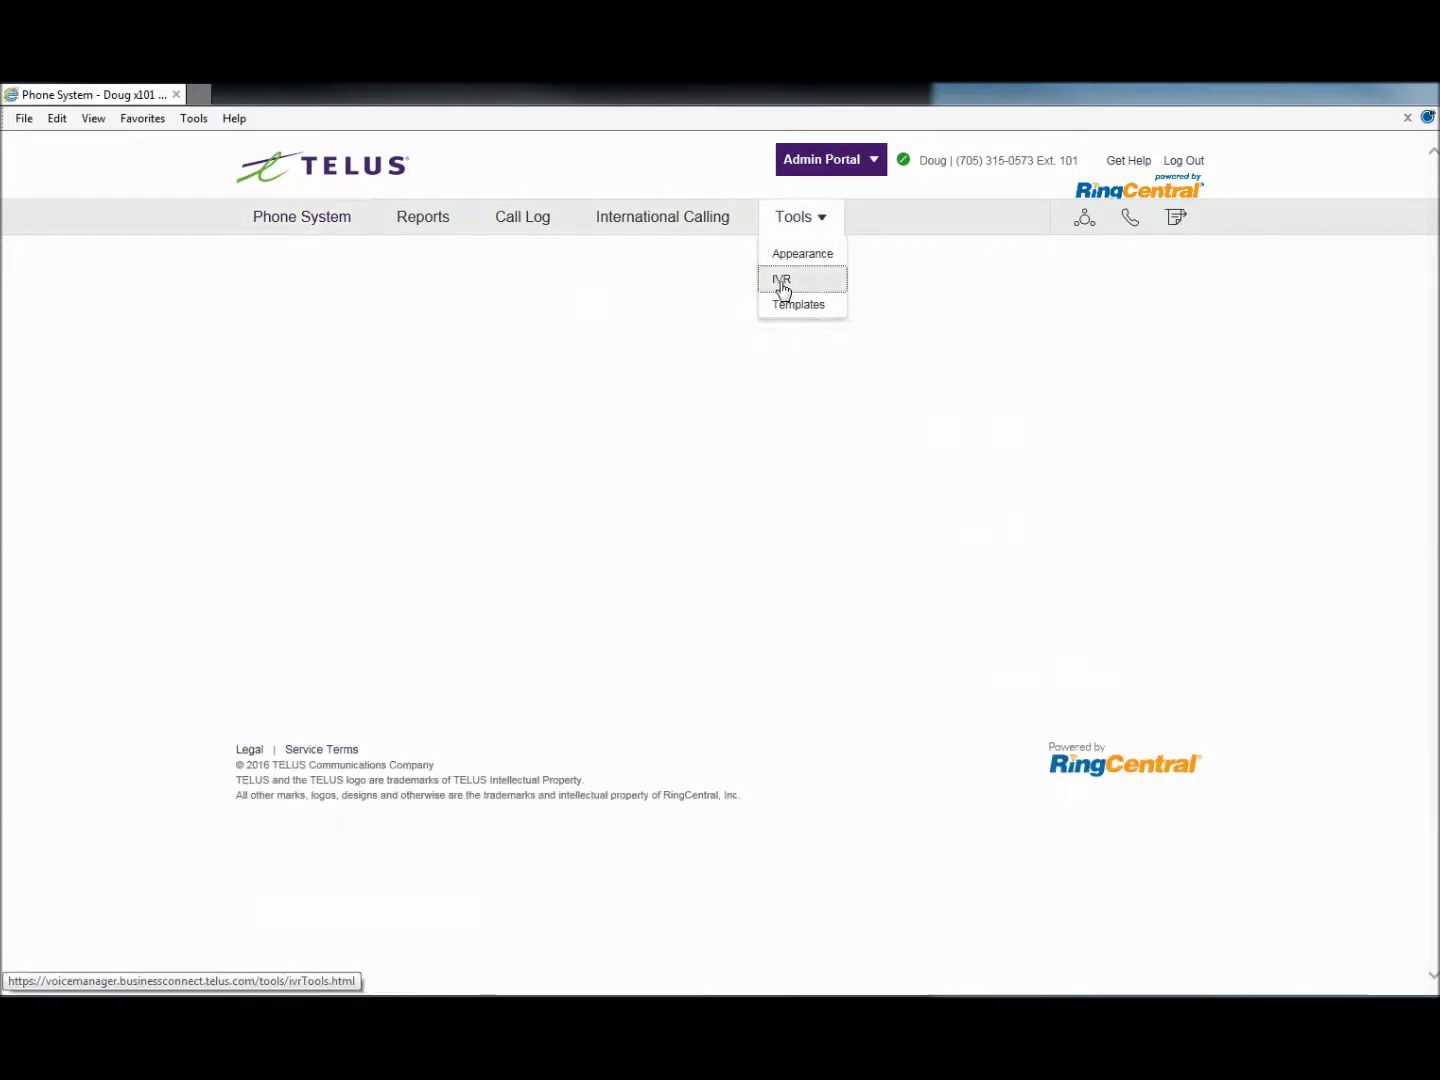
click(357, 400)
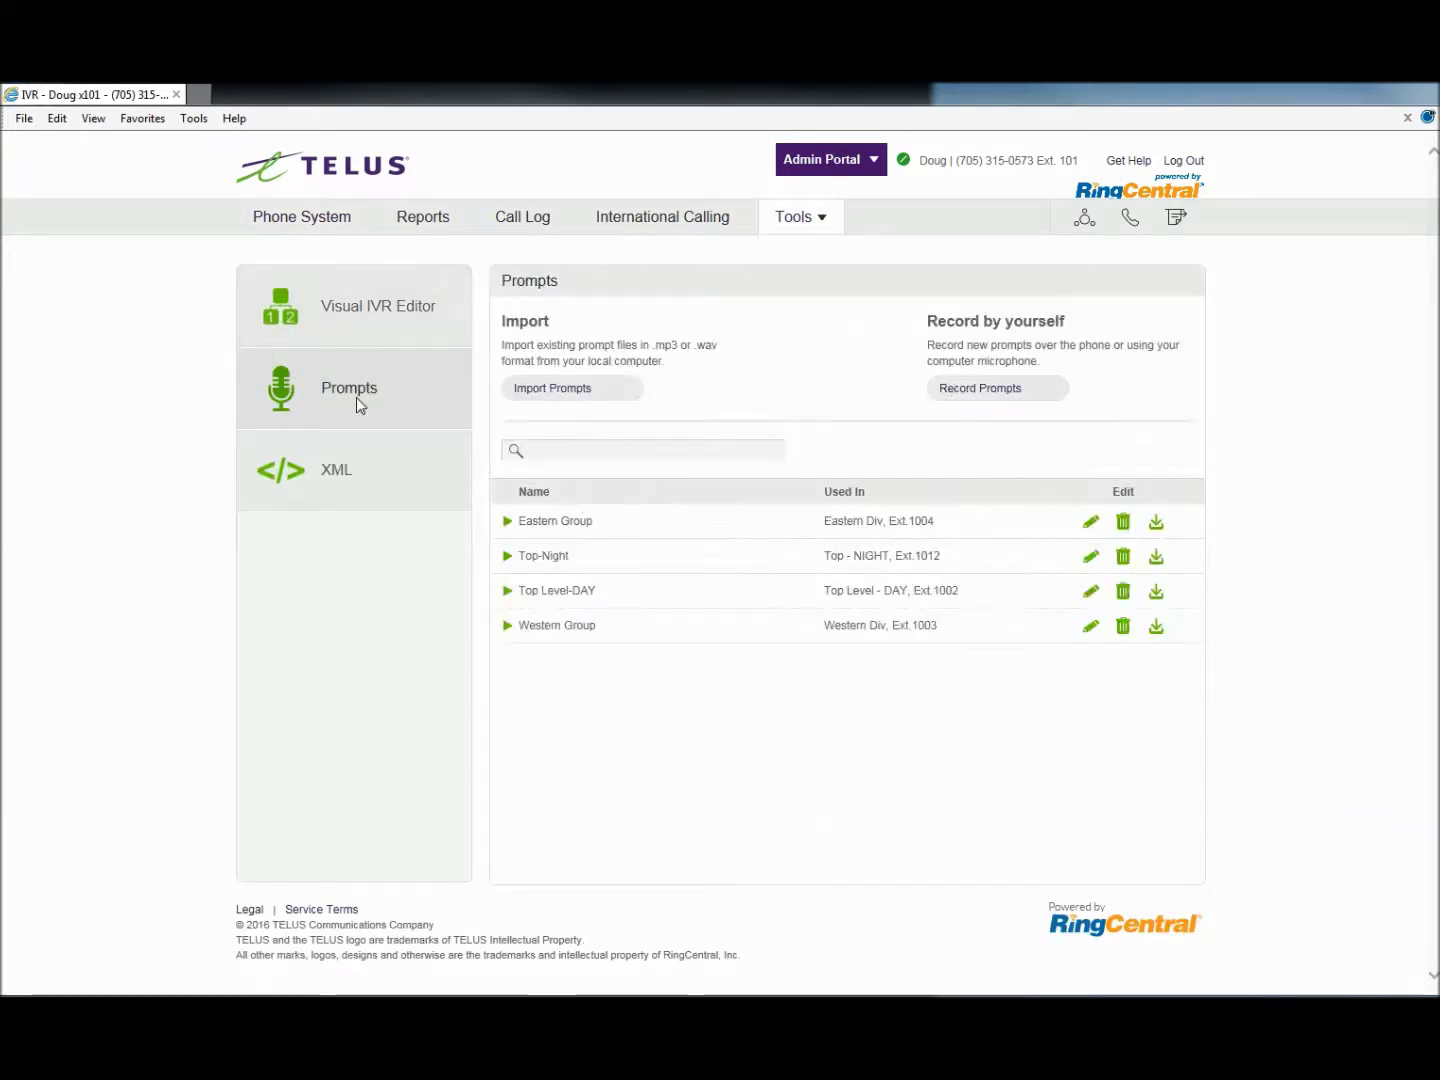
click(975, 390)
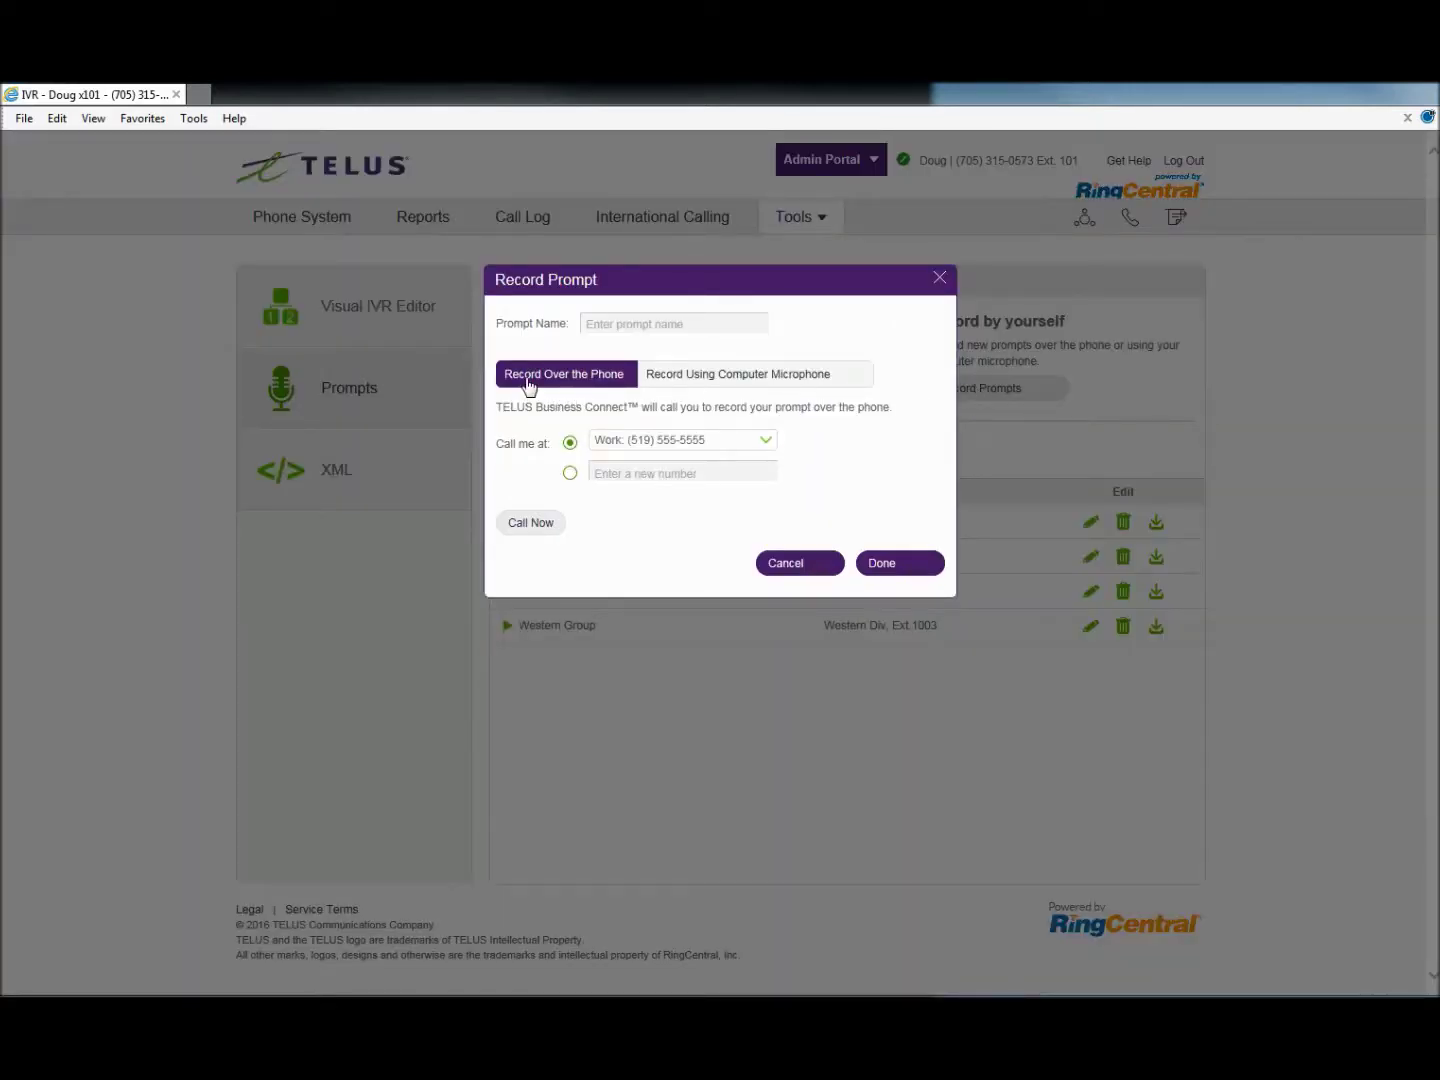
click(665, 386)
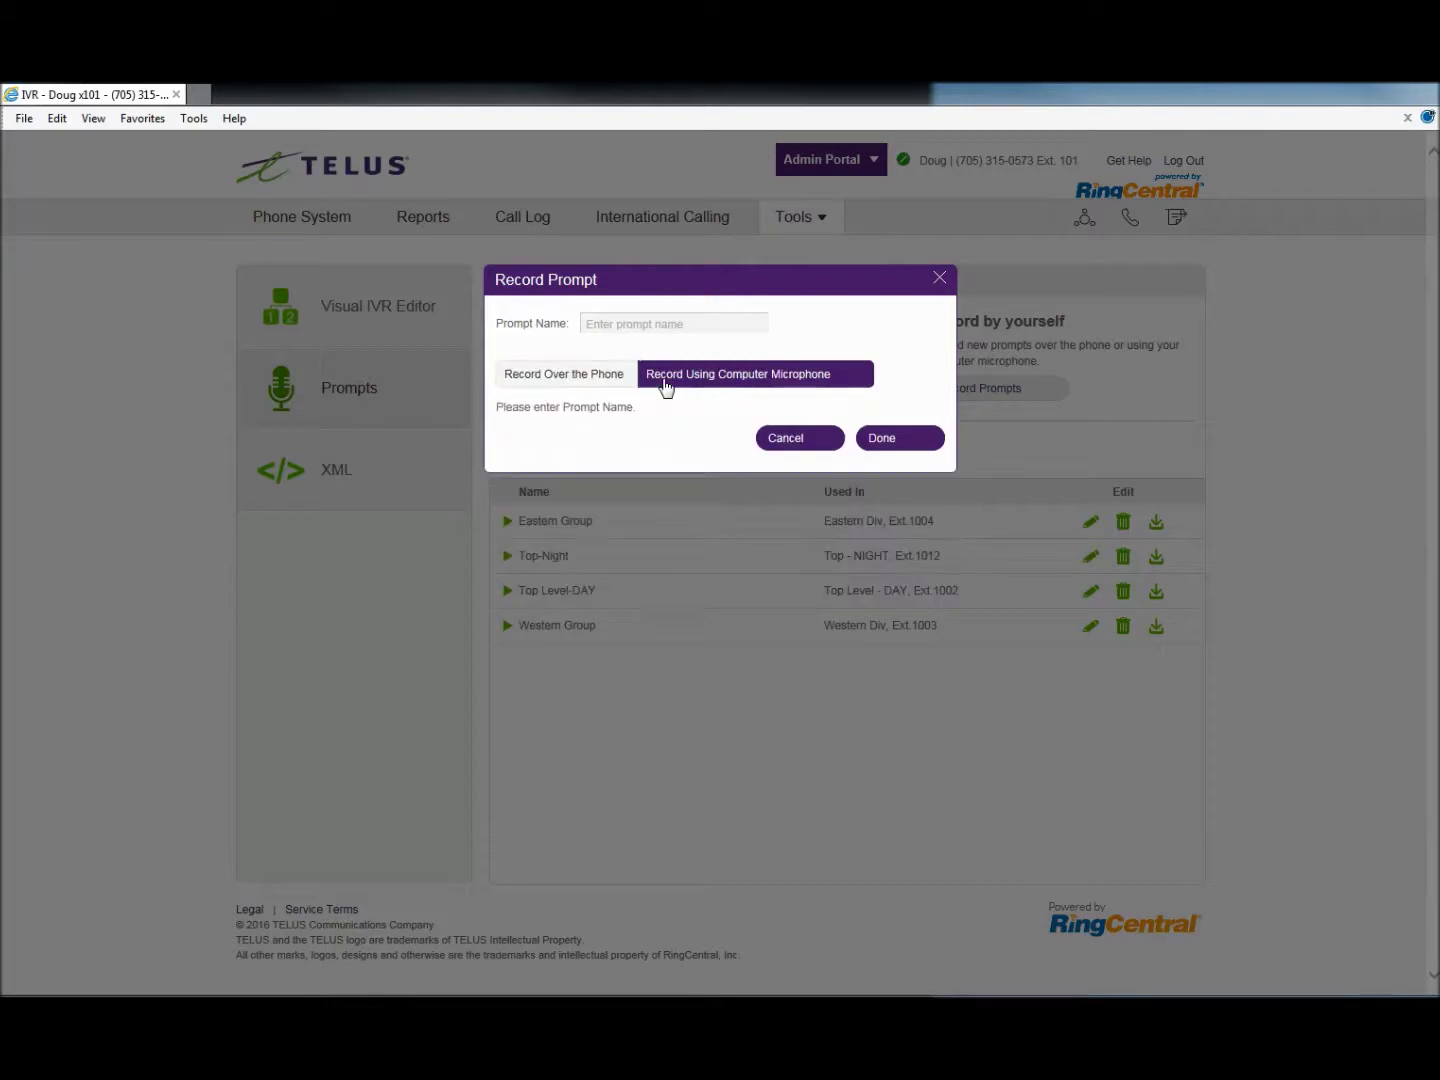
click(789, 445)
click(575, 392)
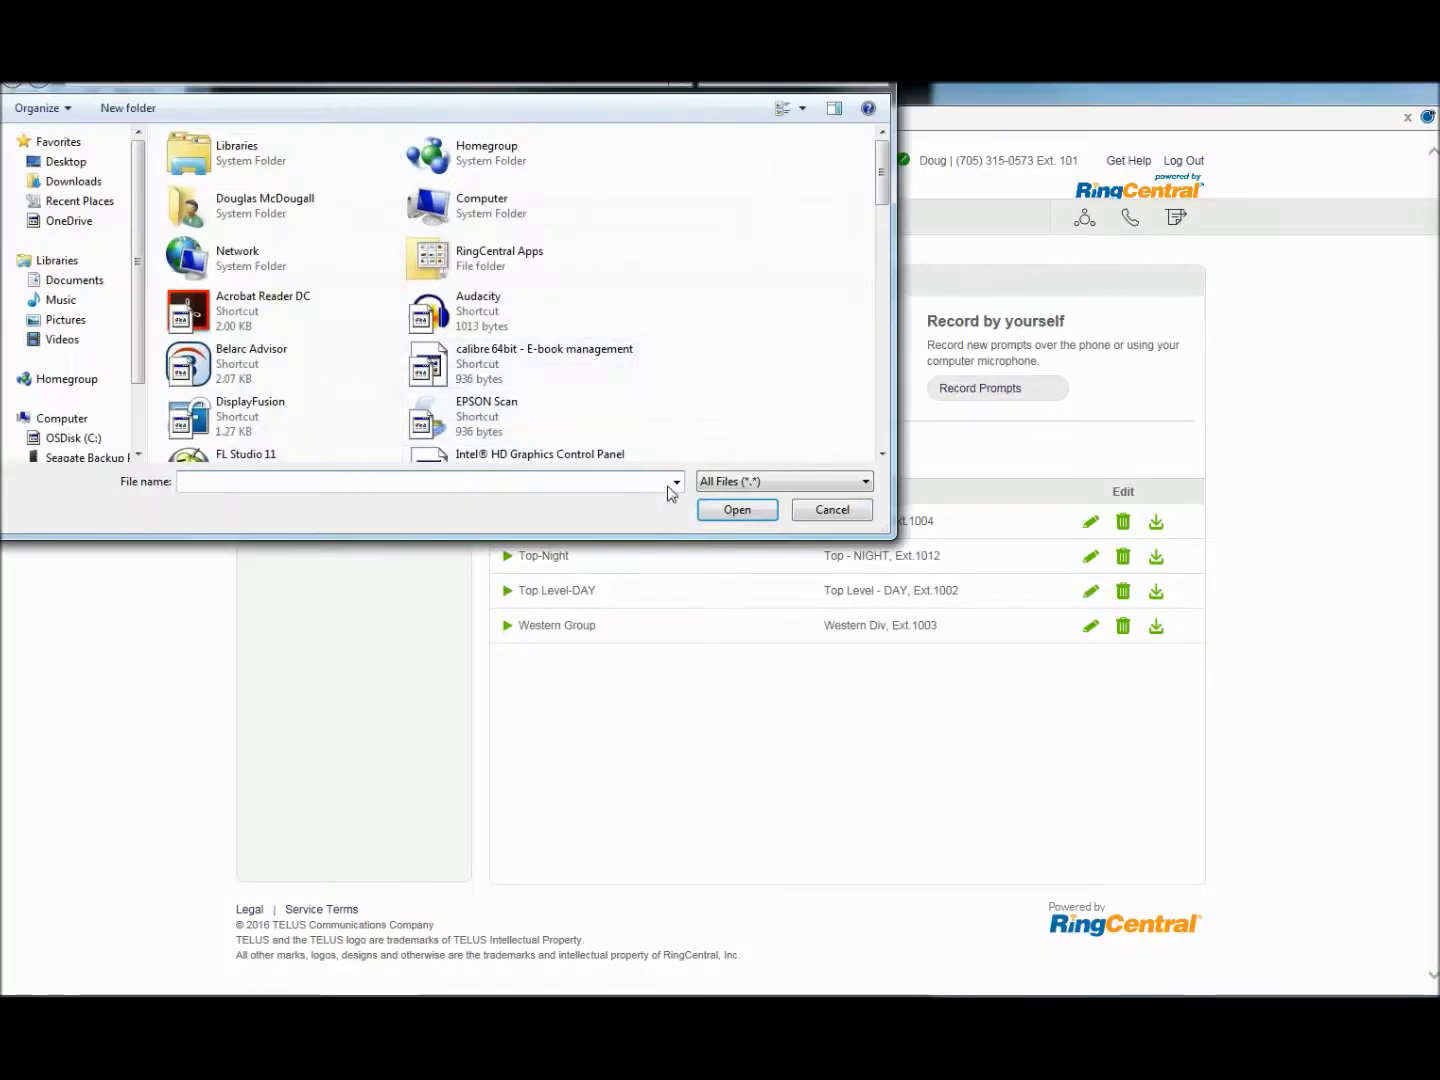
click(832, 510)
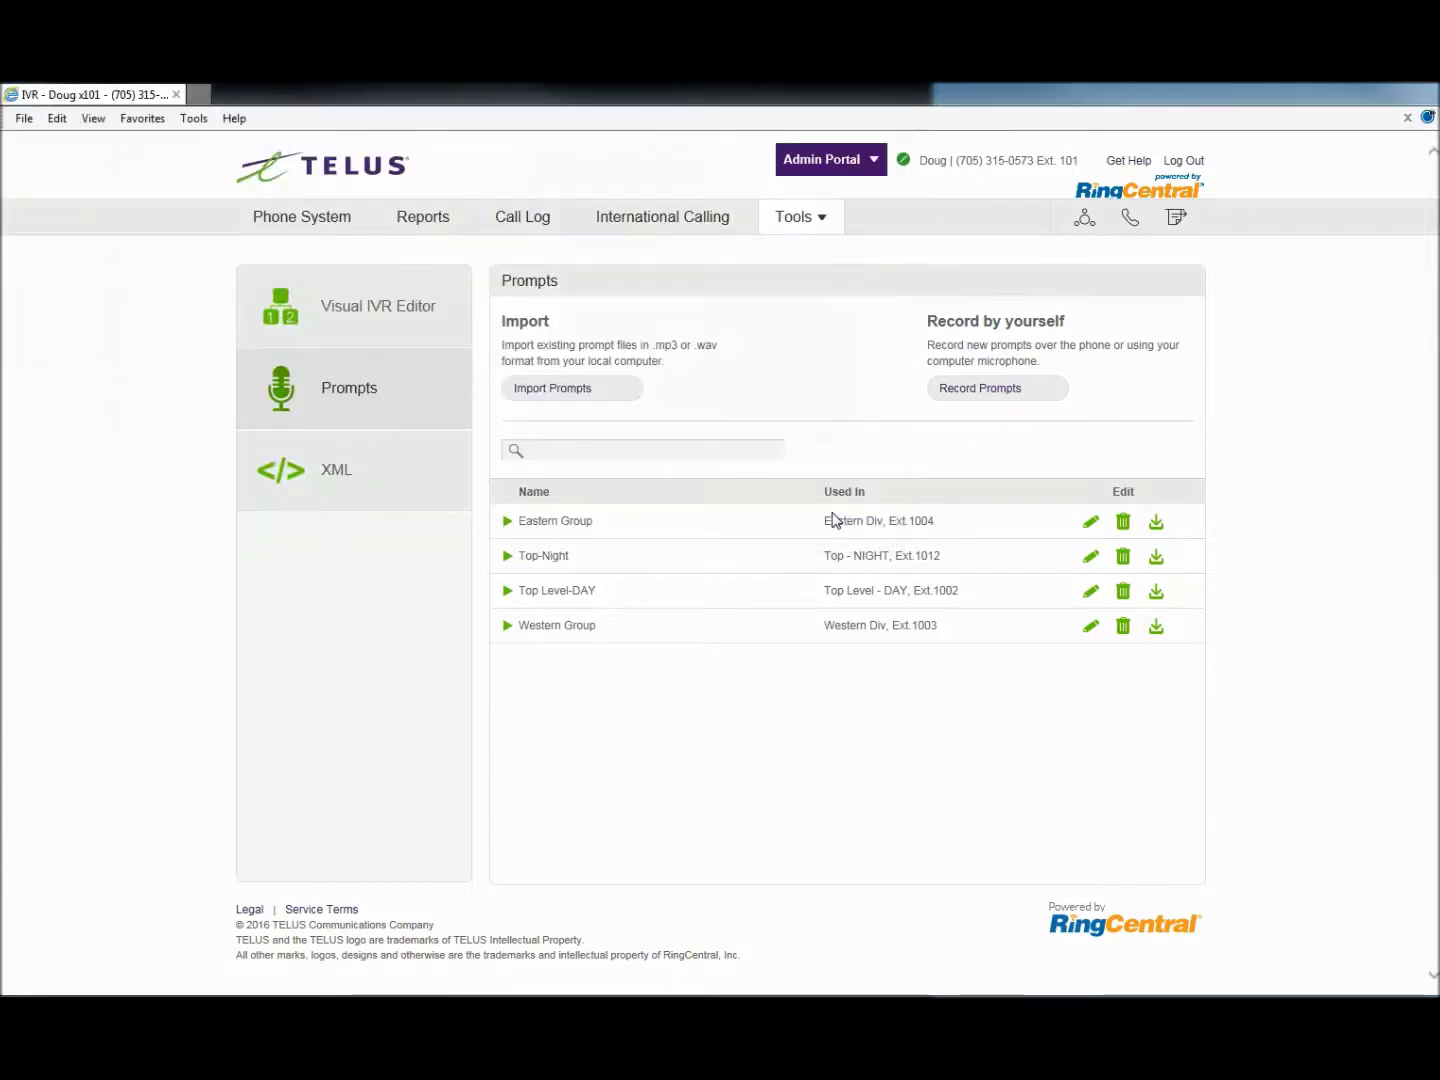
Step: Start a new tree in the Visual IVR Editor and add two new menus beneath its top menu
click(390, 307)
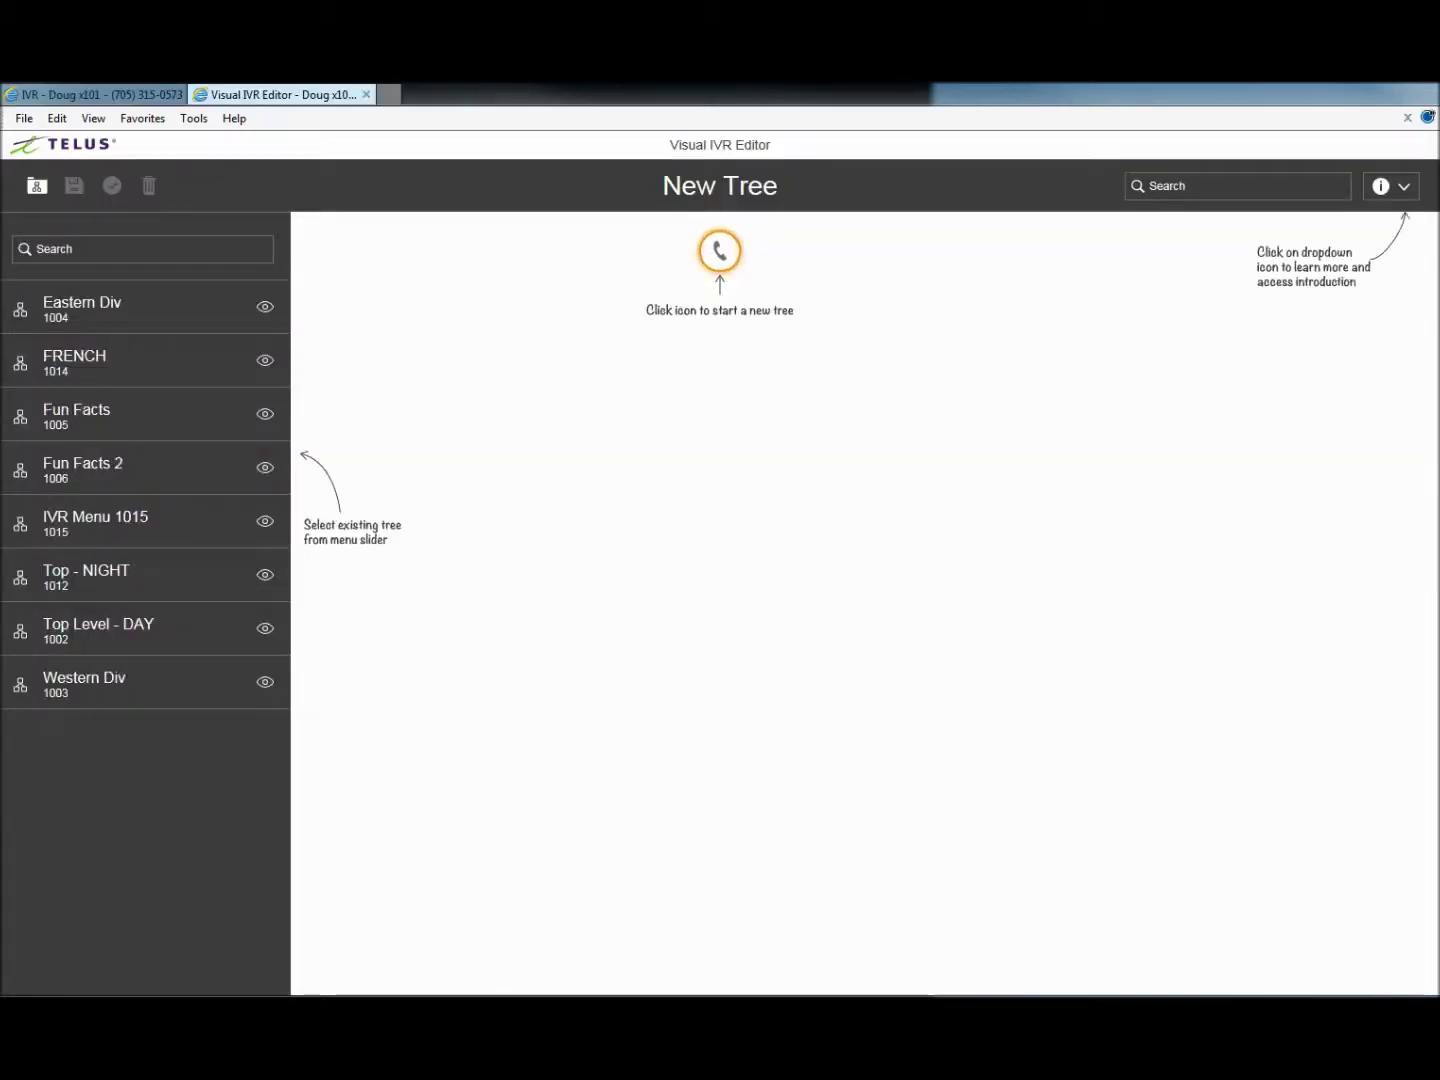
click(720, 251)
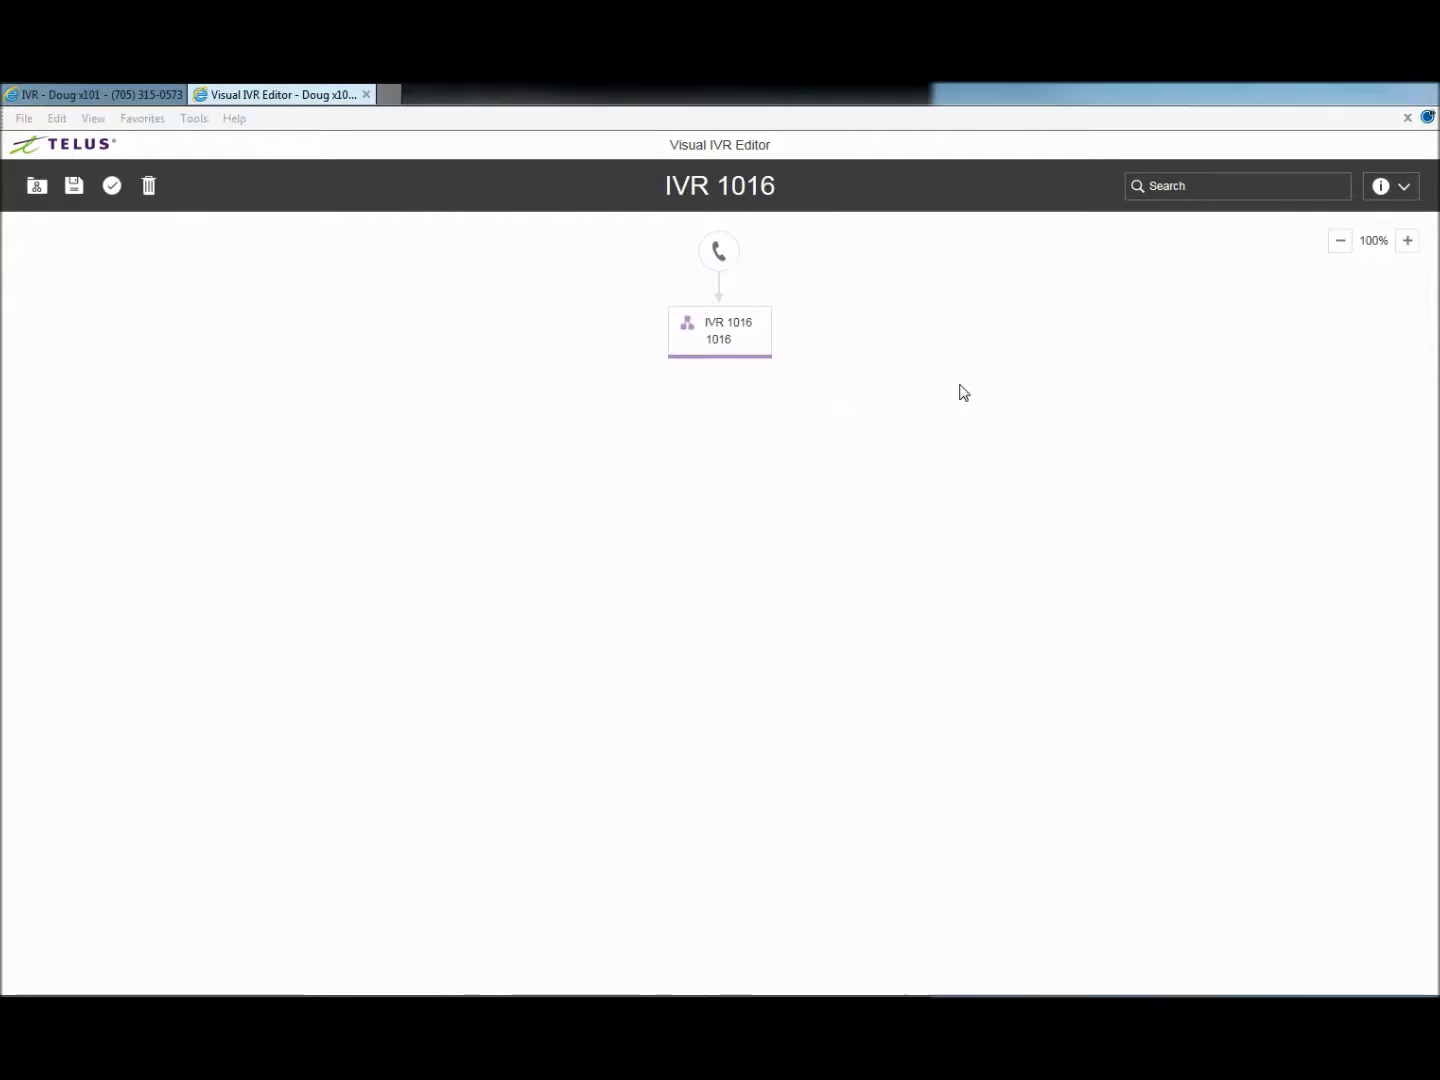
mouse_move(733, 334)
click(688, 380)
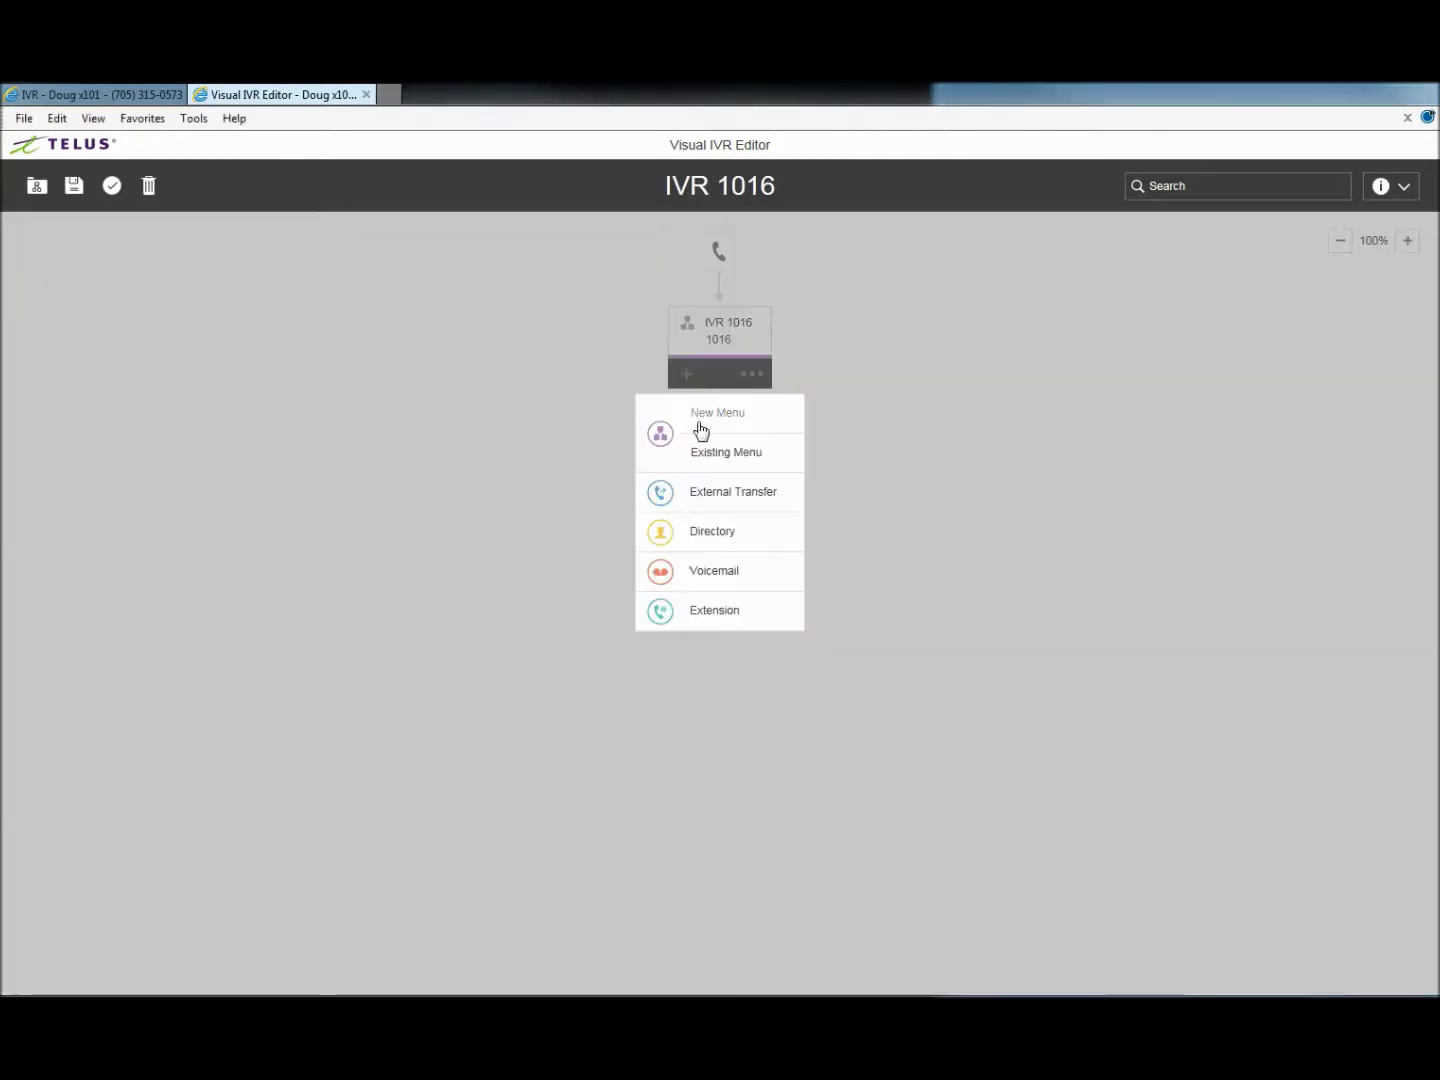
click(704, 422)
mouse_move(700, 505)
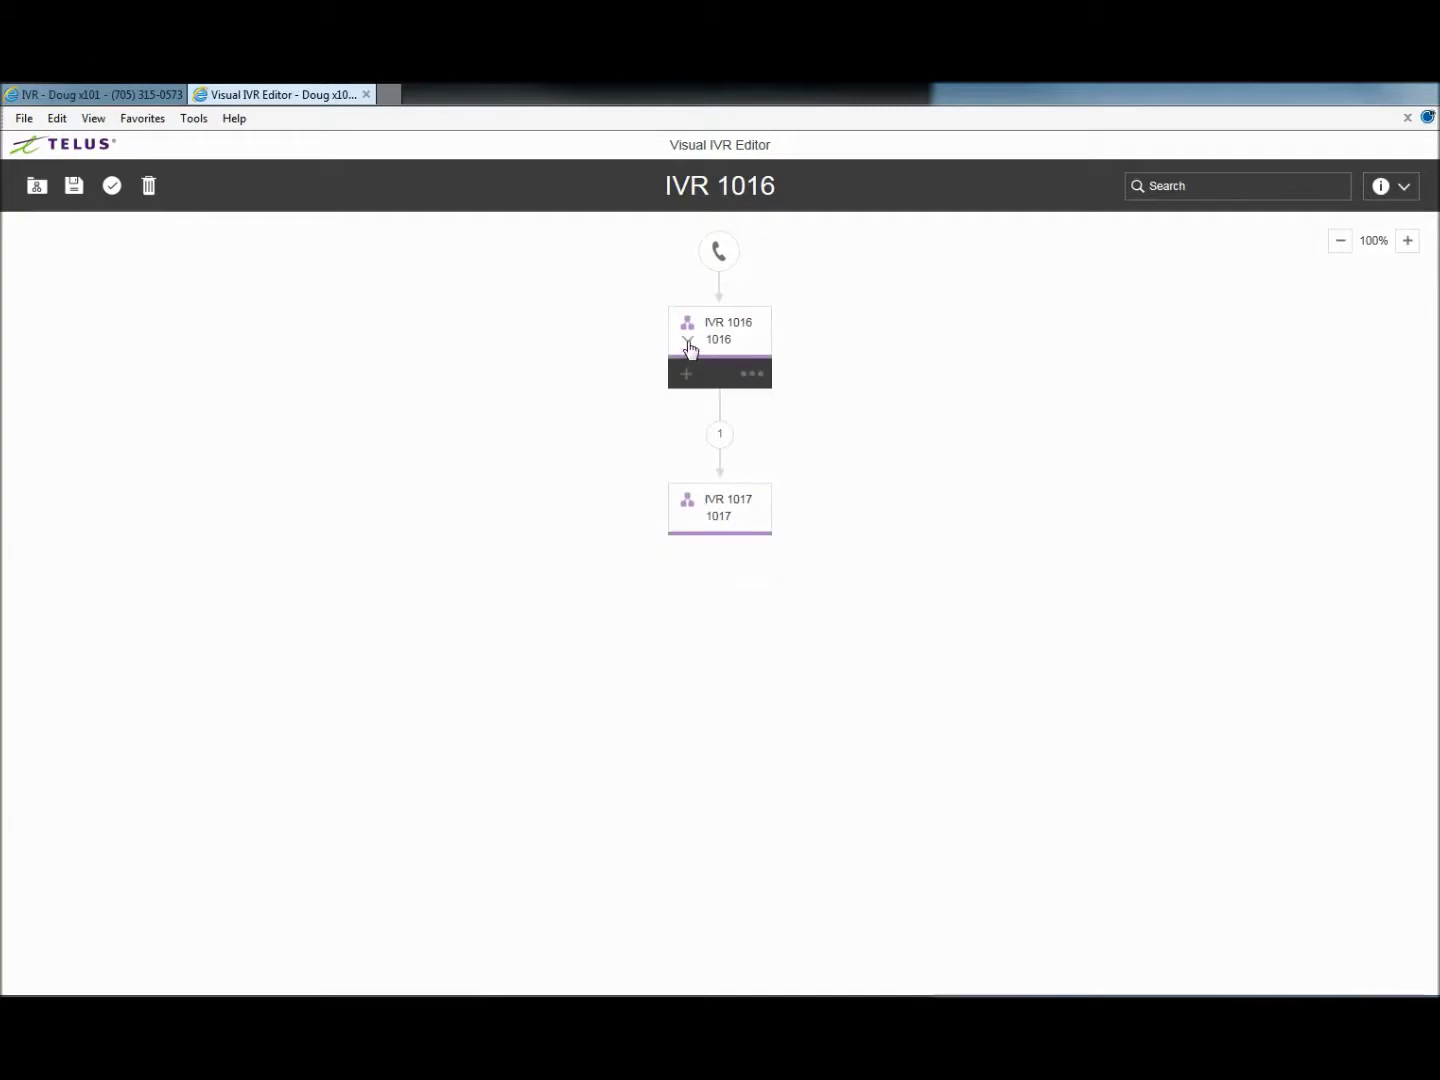
click(685, 376)
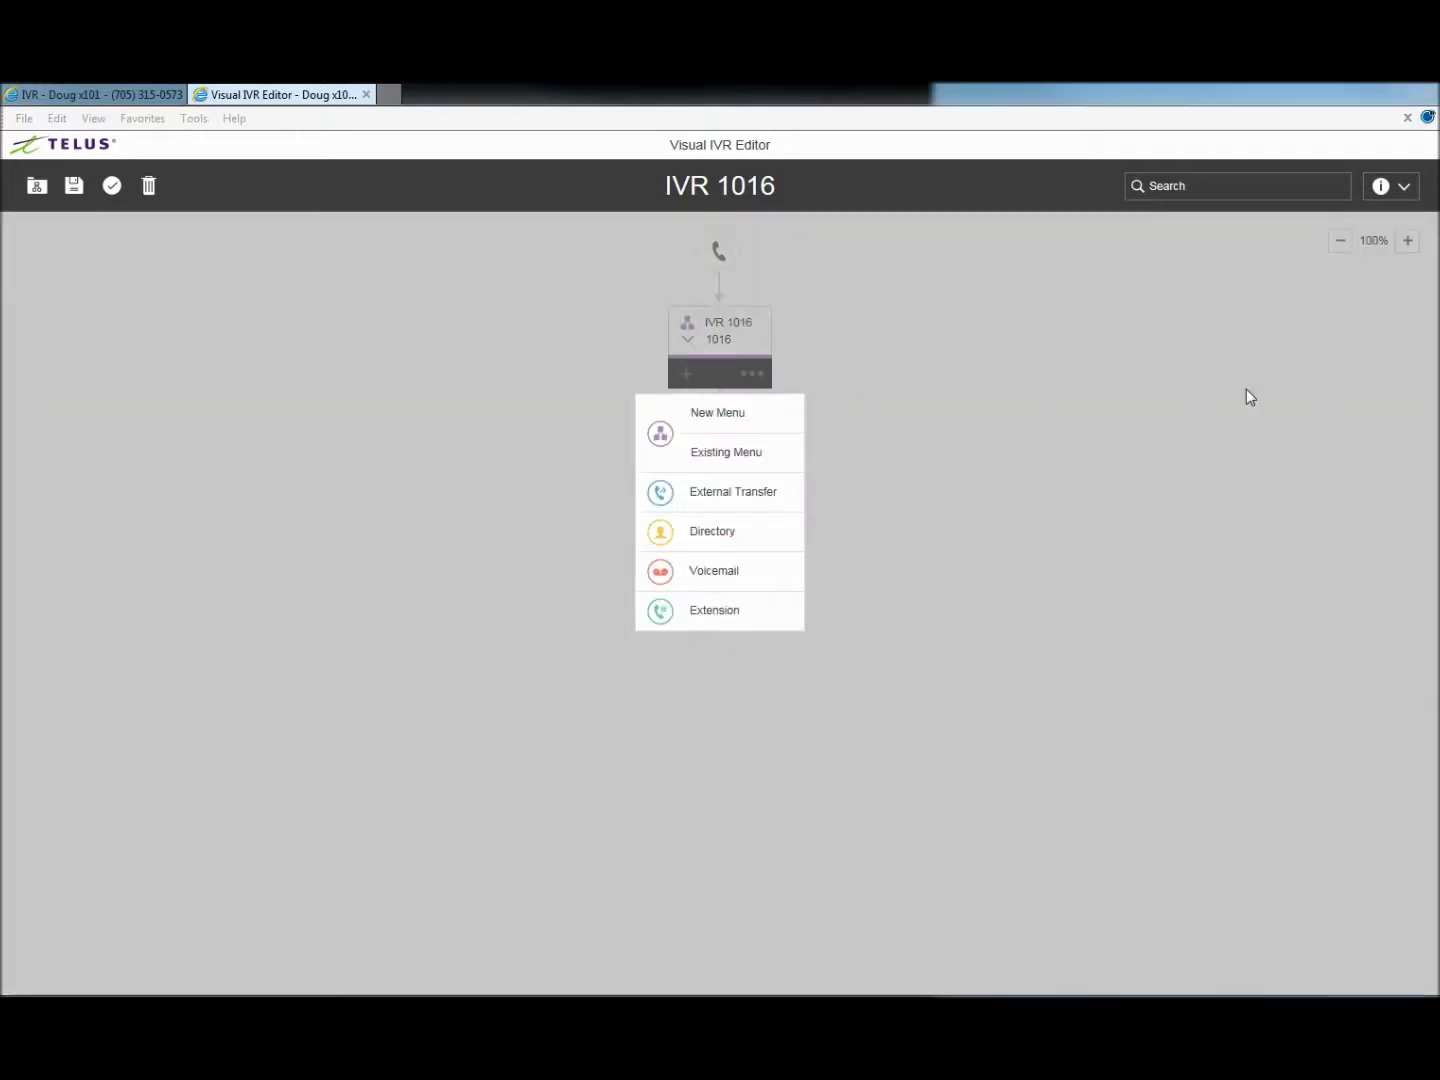
click(726, 424)
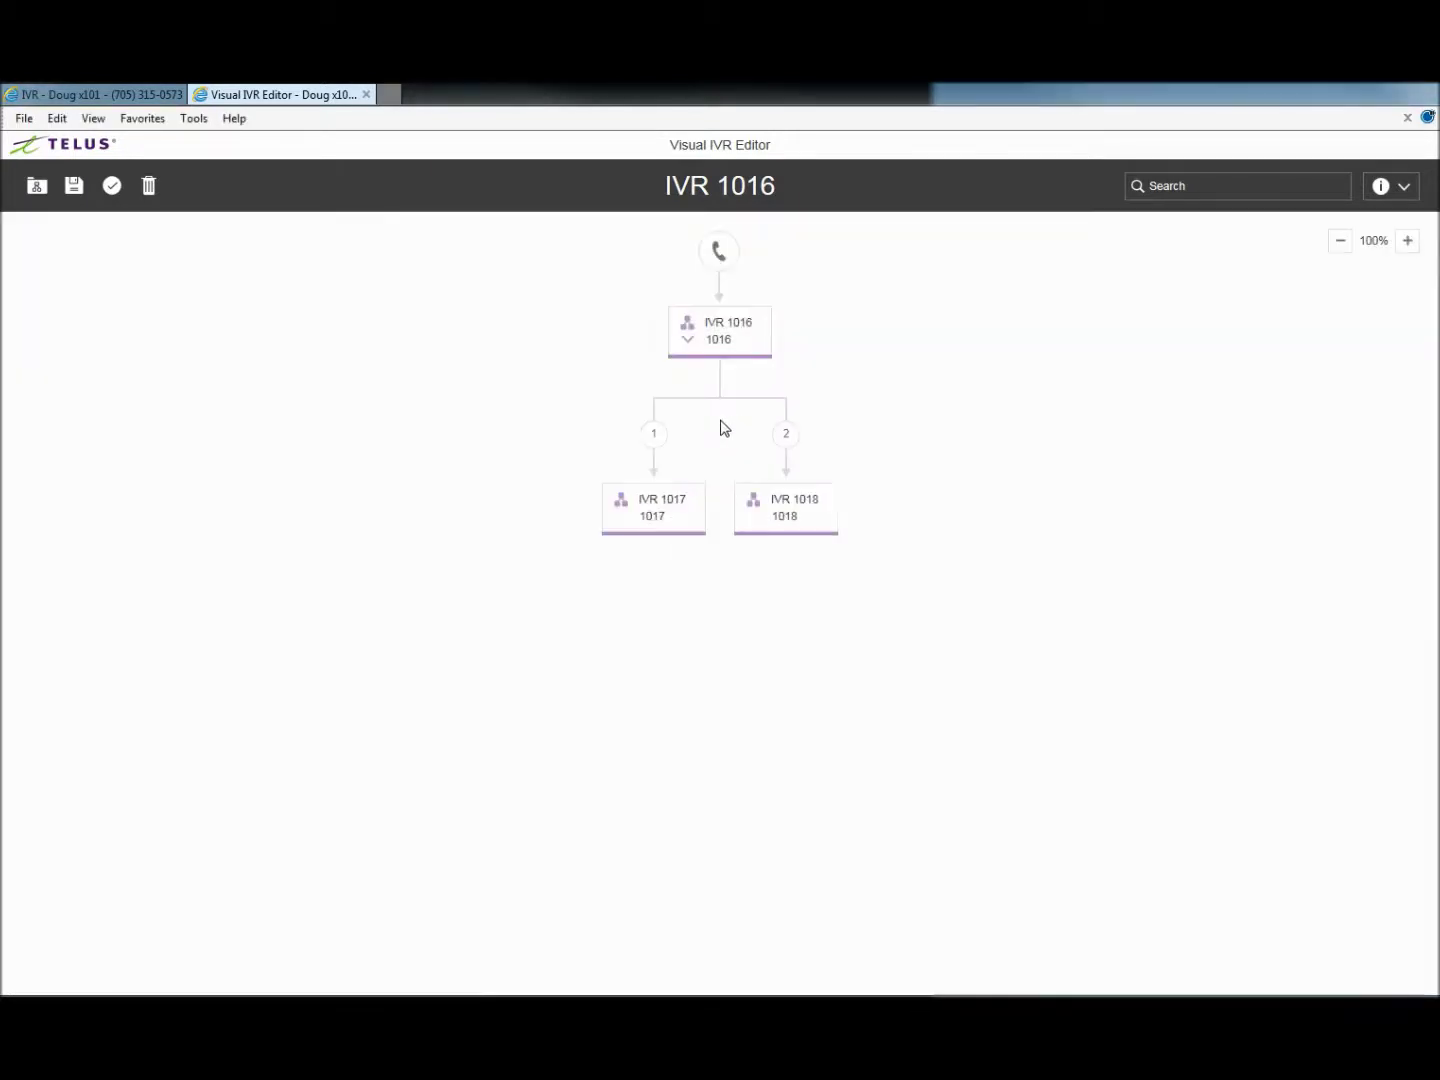
Step: Rename the submenu on key 1 as Eastern
click(670, 499)
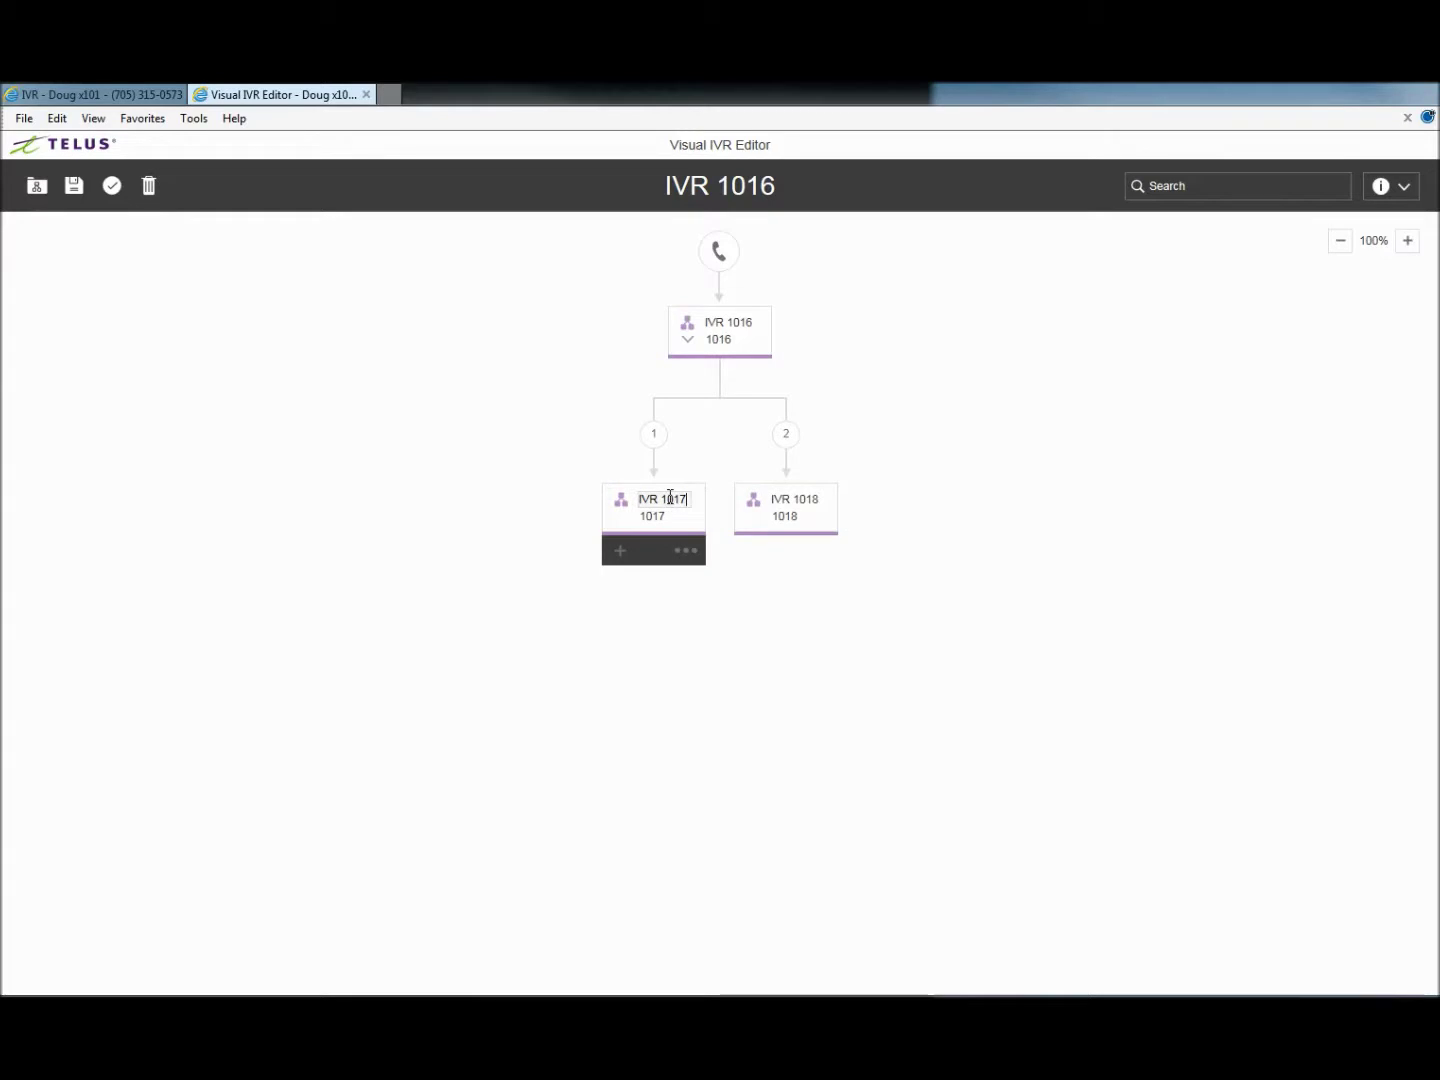
triple_click(670, 499)
text(Eastern)
mouse_move(810, 505)
key(Return)
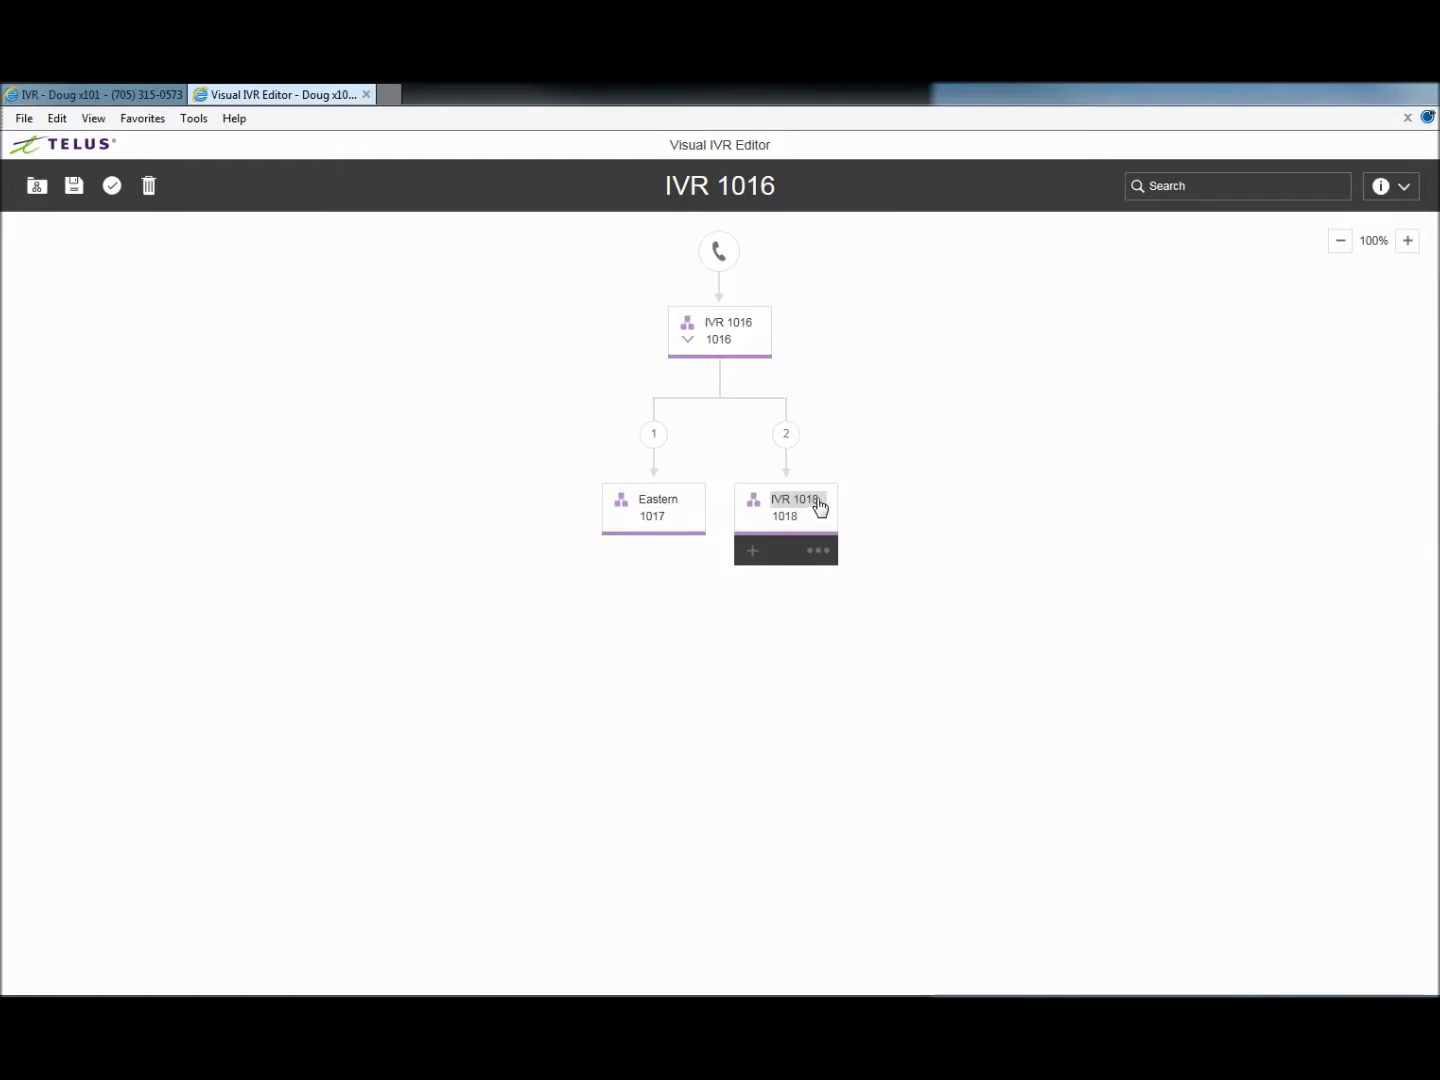
Step: Rename the submenu on key 2 as Western
click(822, 500)
key(BackSpace)
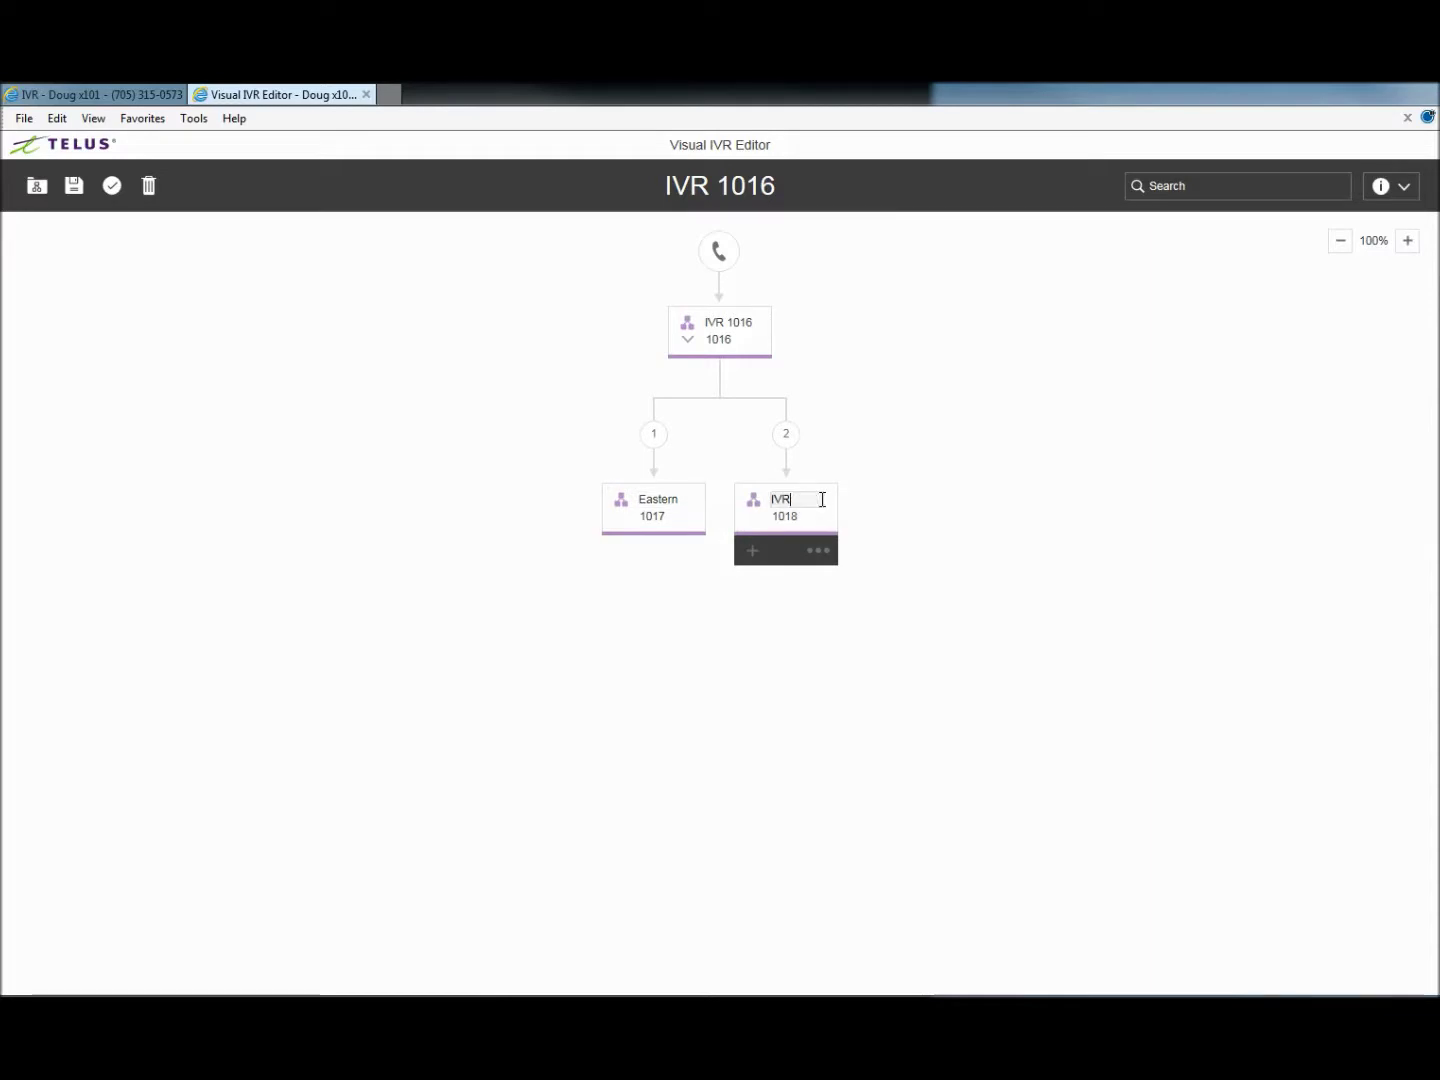
key(BackSpace)
key(BackSpace)
key(BackSpace)
click(878, 505)
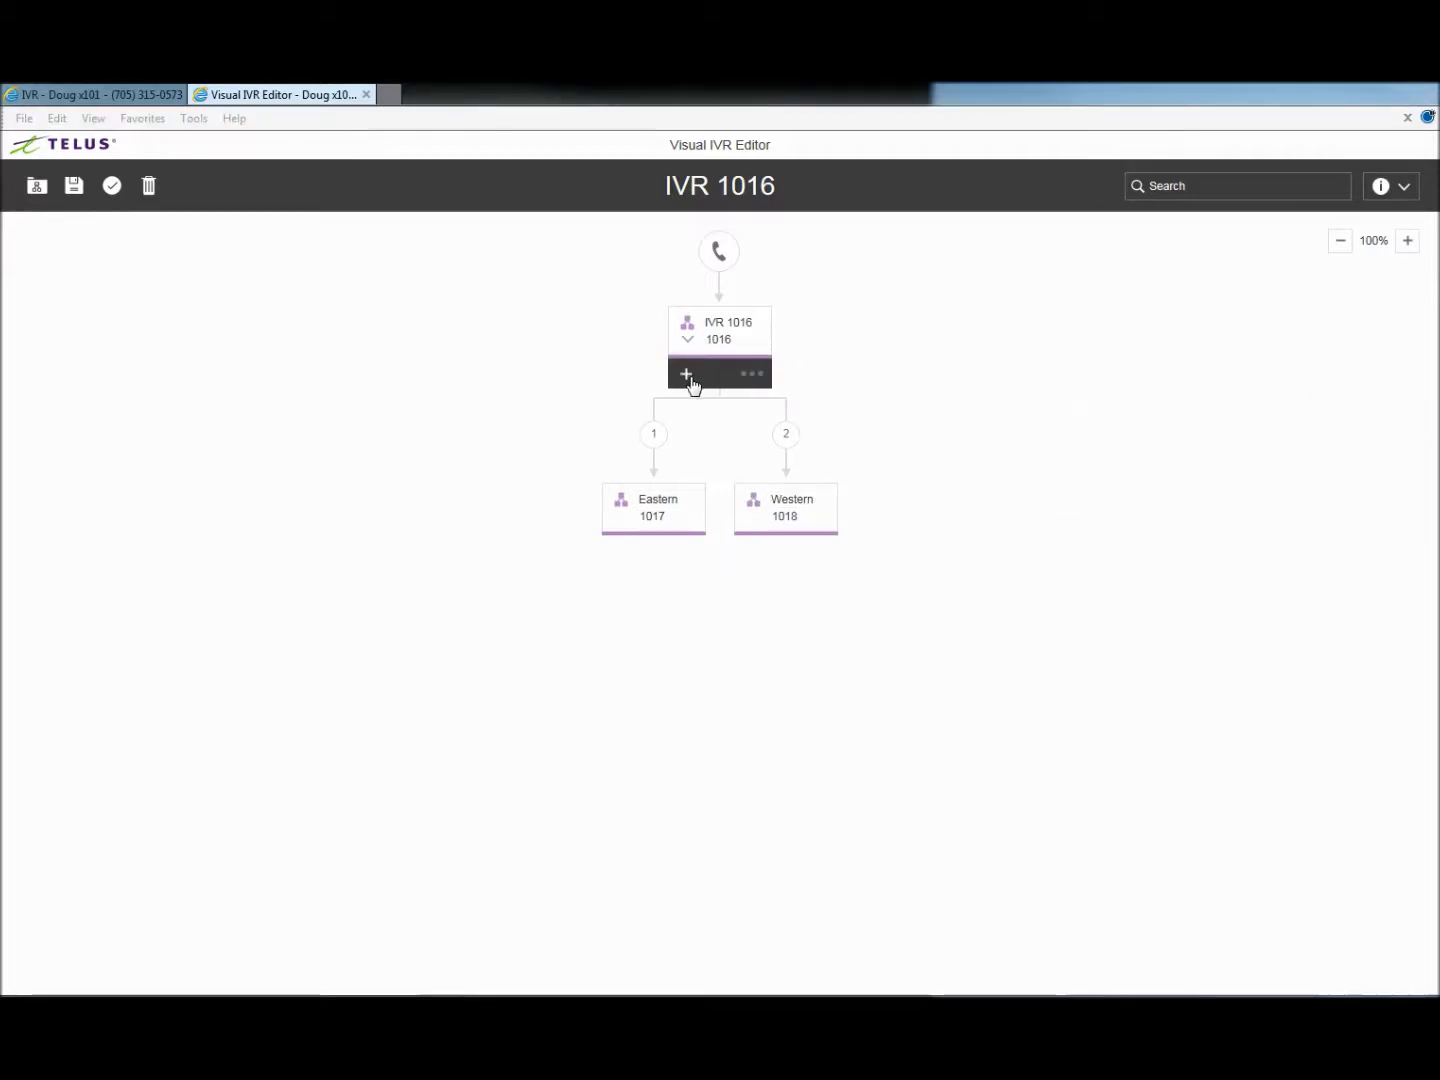
Step: Add two Extension branches on keys 3 and 4 beneath the tree's top menu
click(686, 374)
click(710, 610)
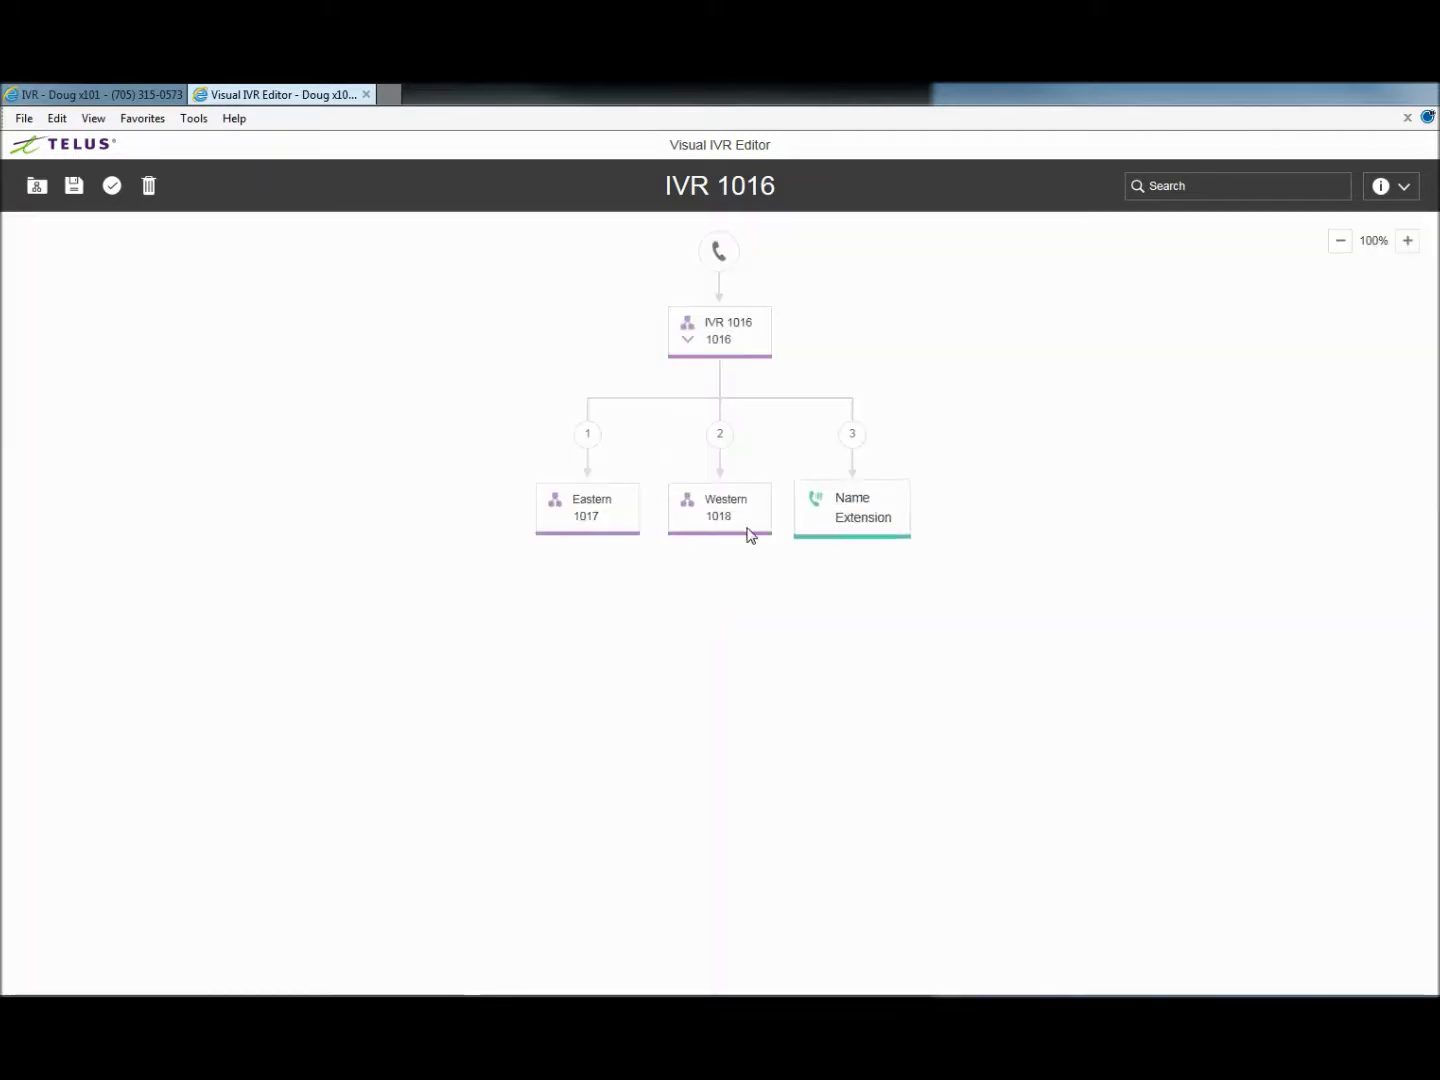
click(686, 374)
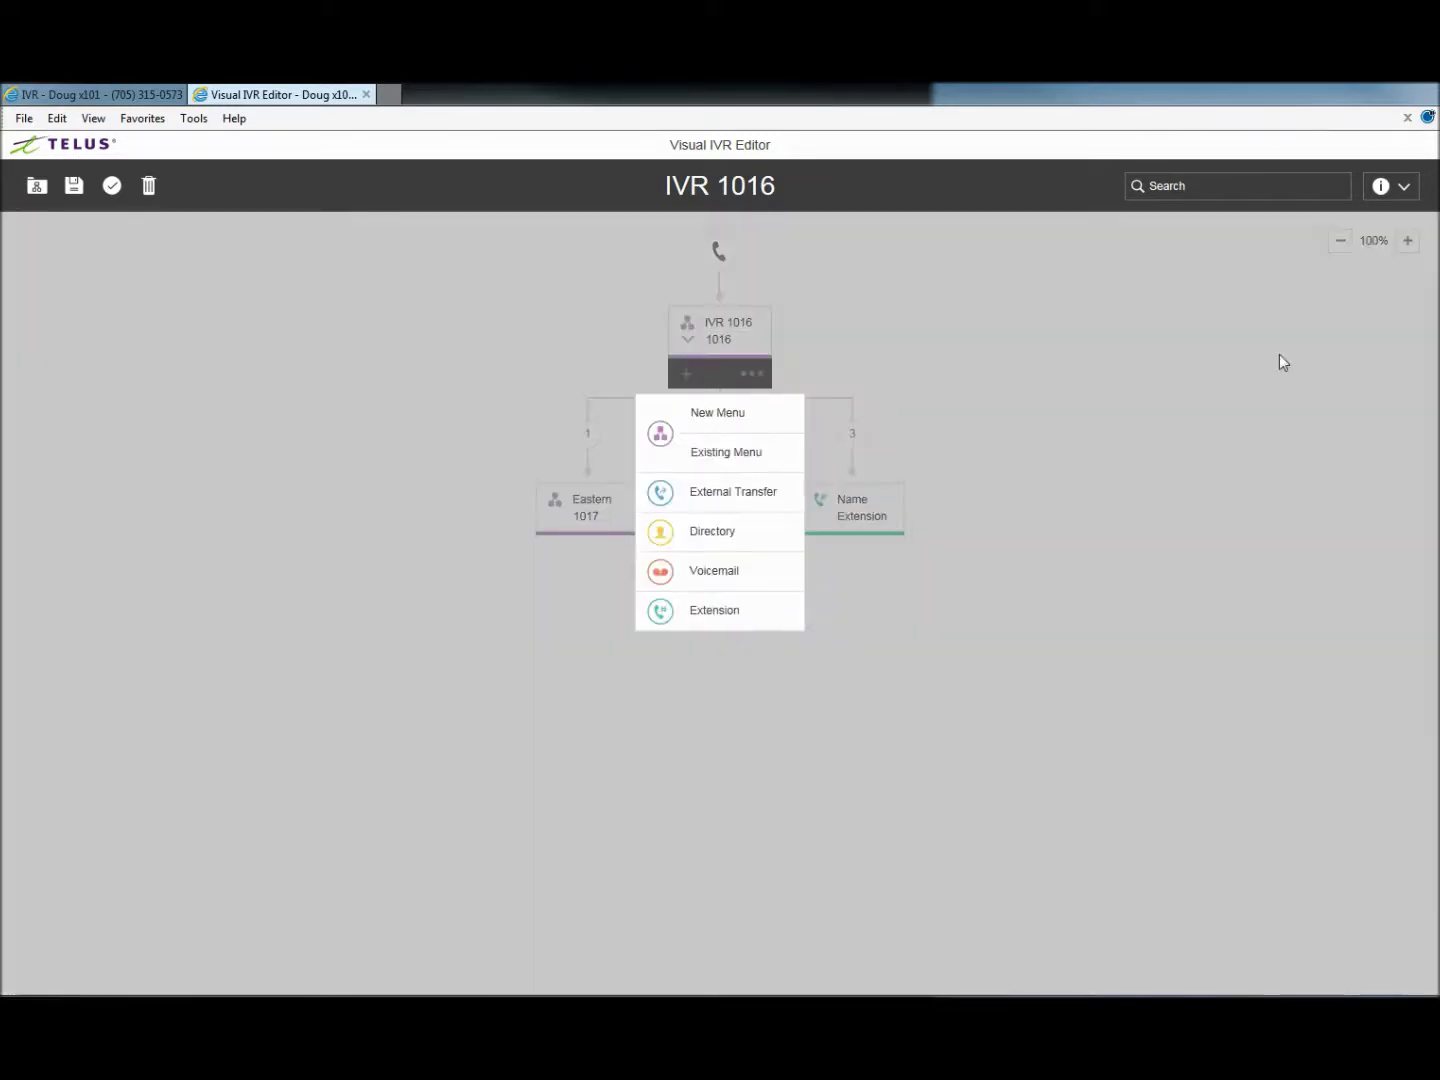
click(708, 618)
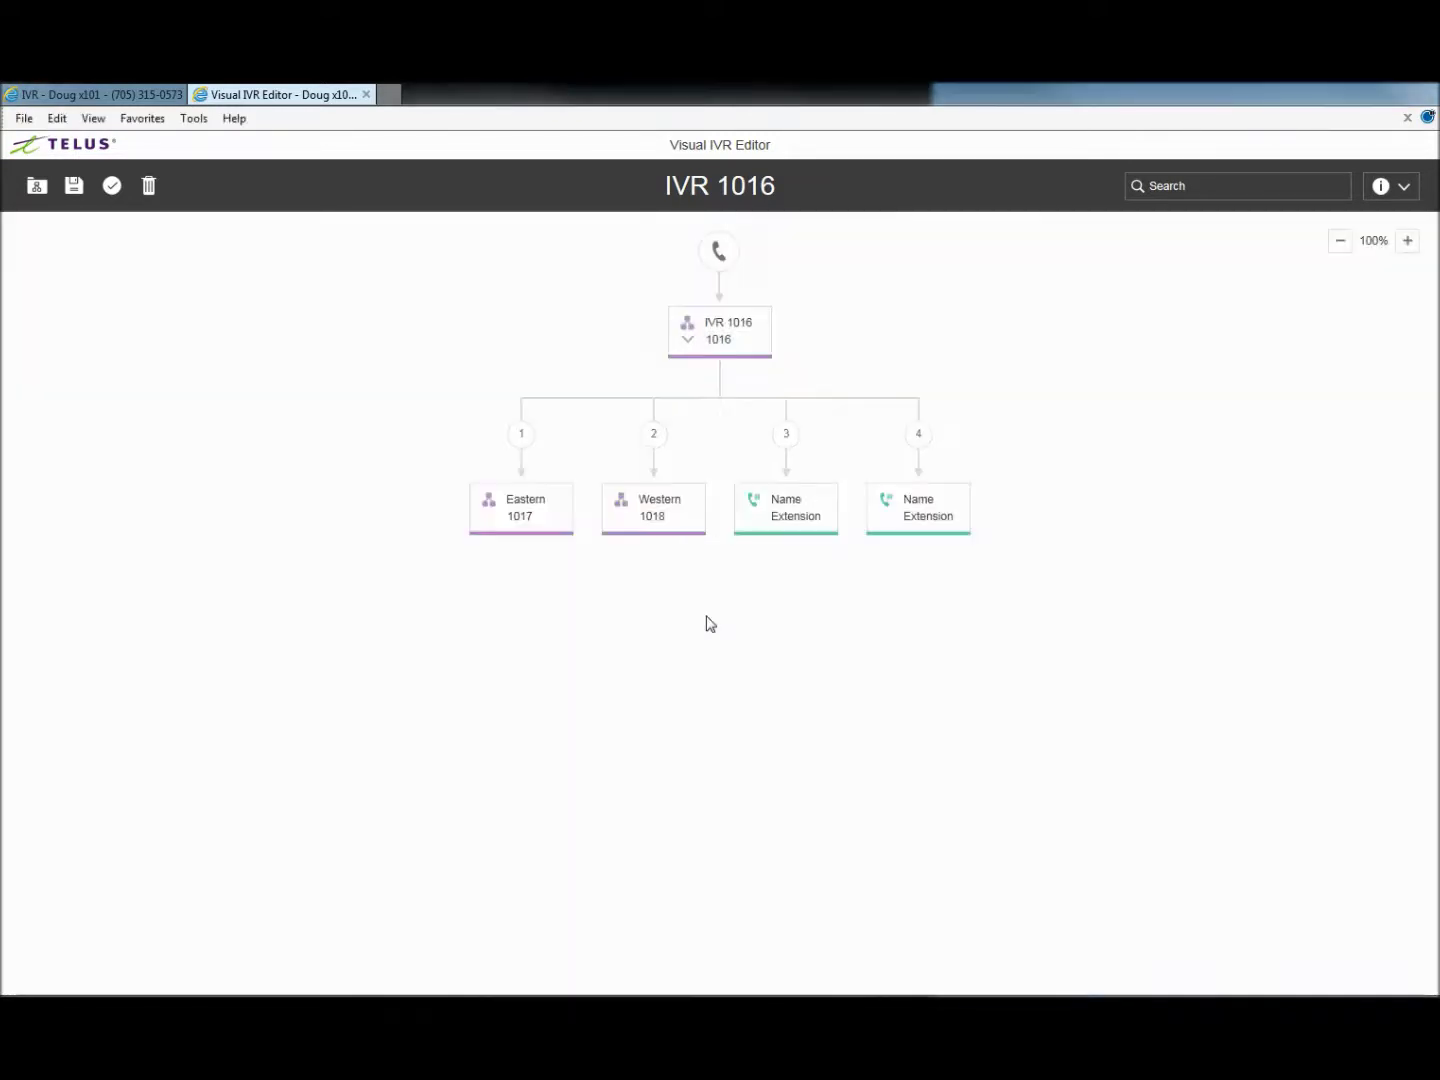
Step: Assign Ext. 107 to the extension branch on key 3
click(792, 510)
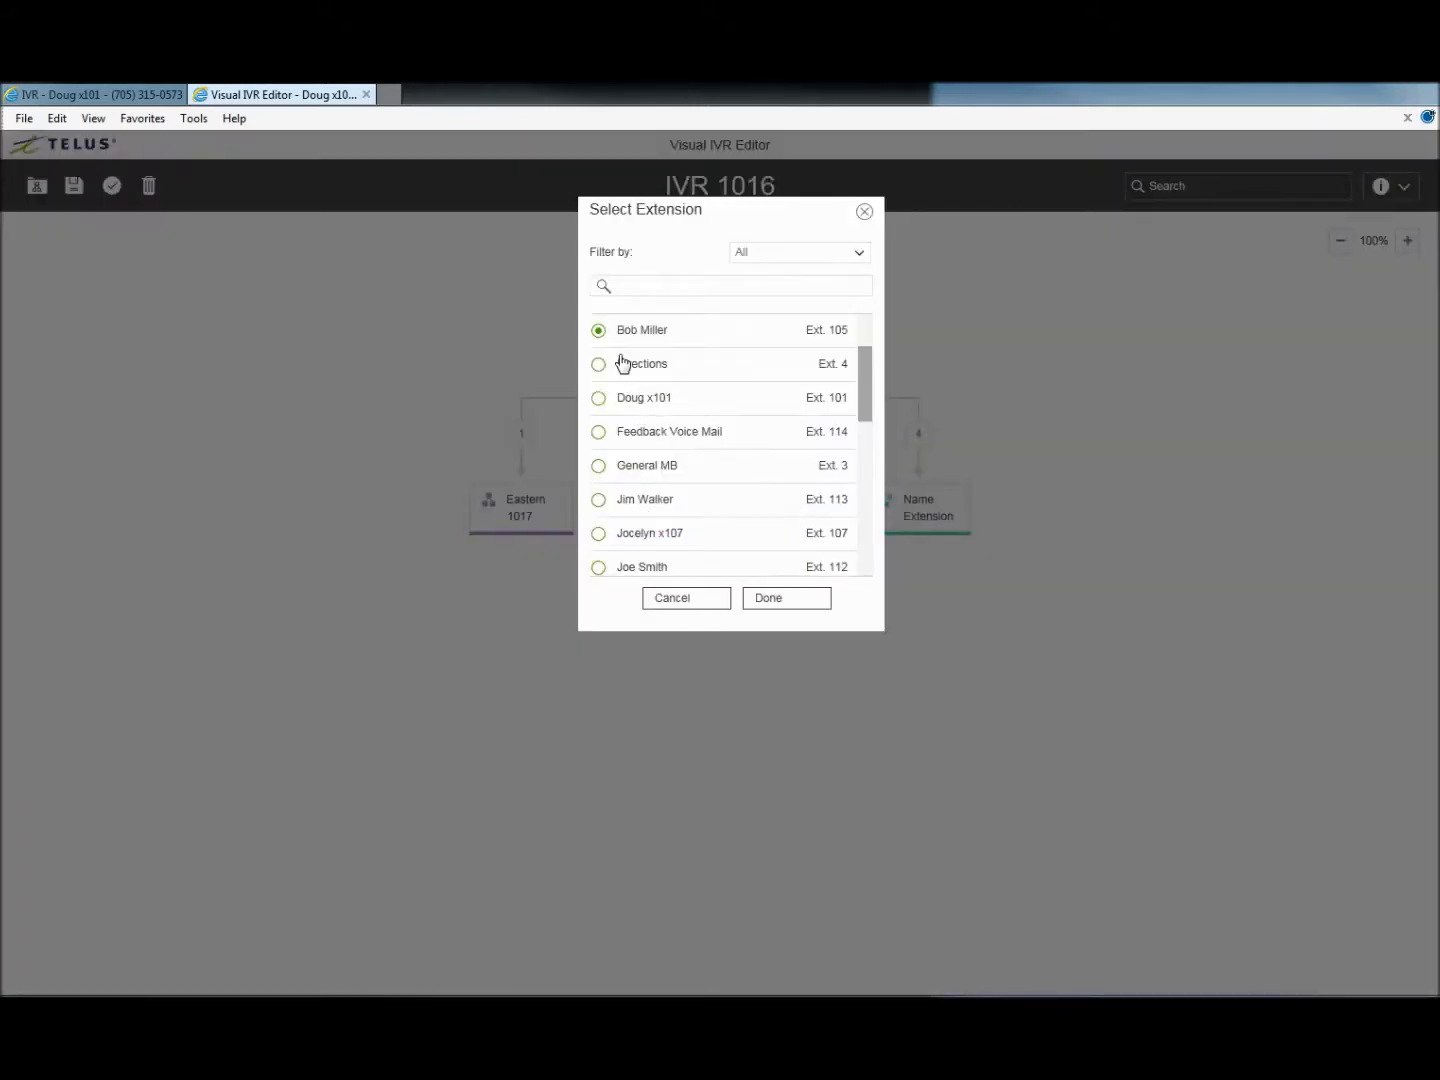
click(599, 534)
click(786, 601)
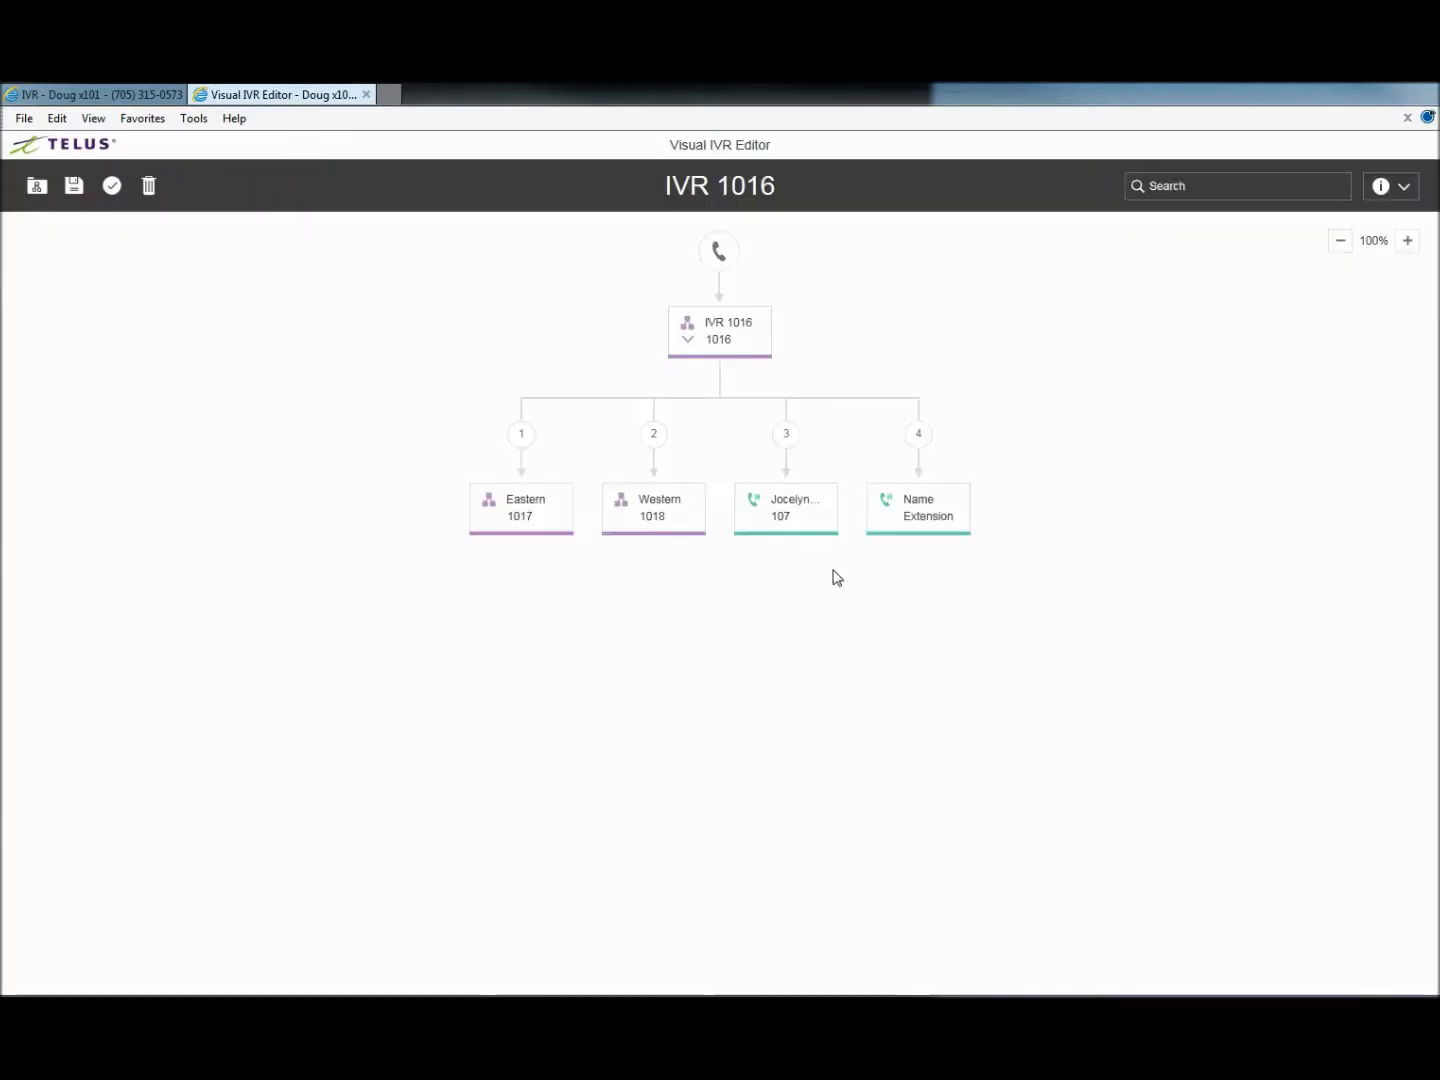
Step: Assign Directions, Ext. 4, to the extension branch on key 4
click(919, 505)
scroll(657, 521, down, 3)
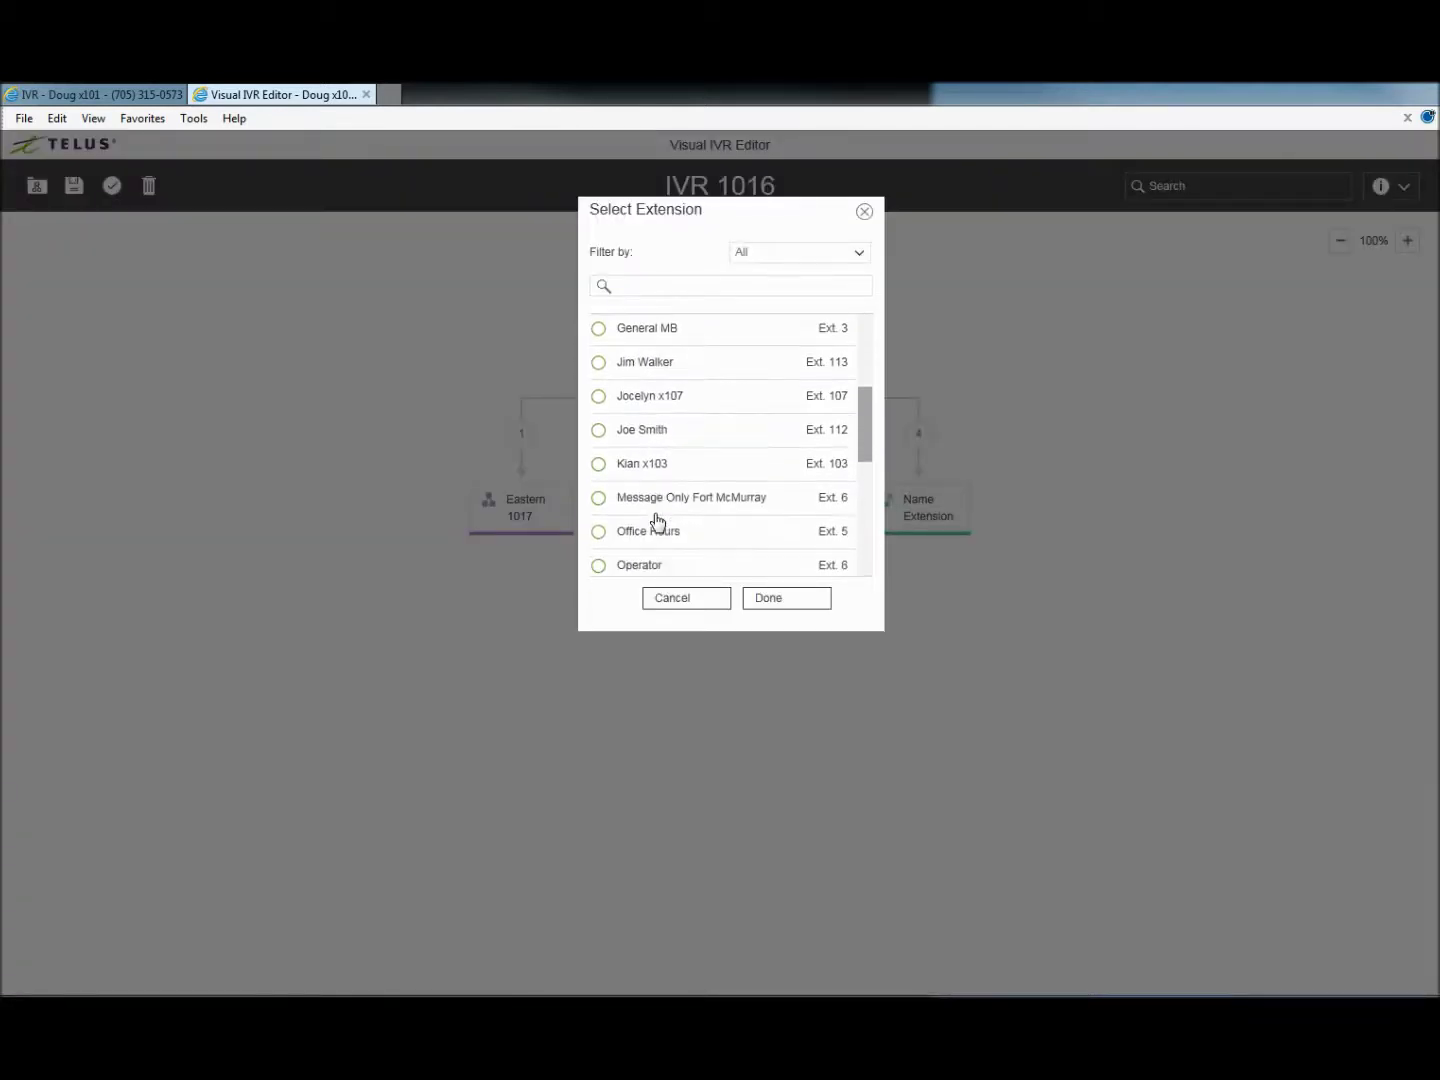
scroll(655, 521, down, 2)
scroll(652, 521, up, 4)
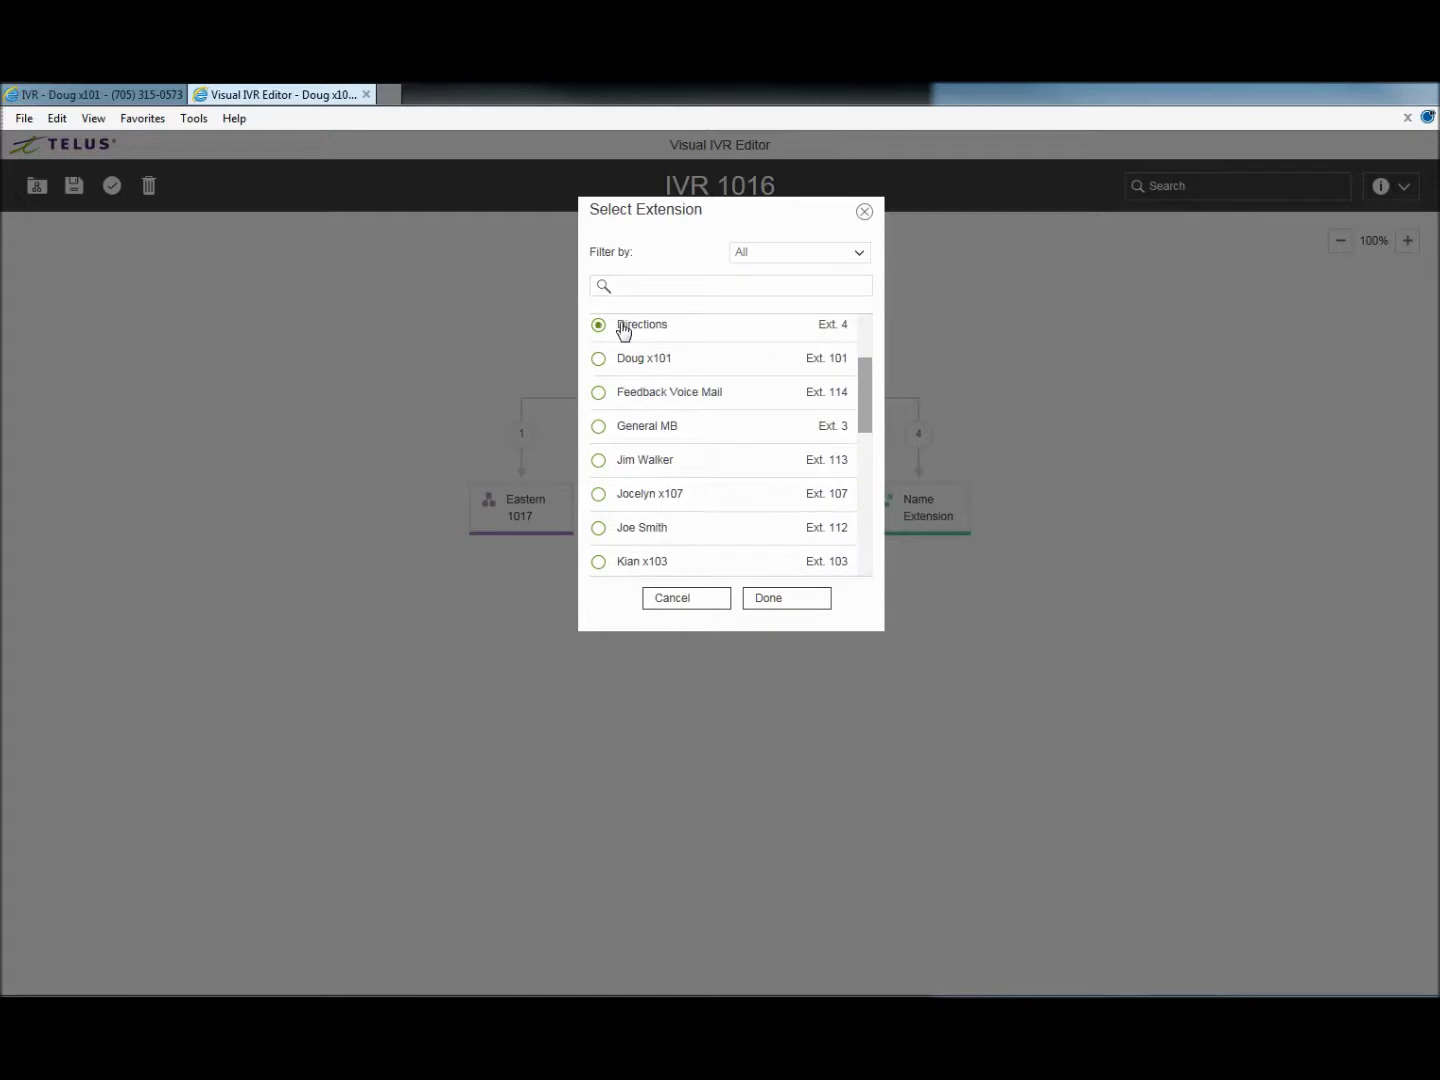
click(769, 600)
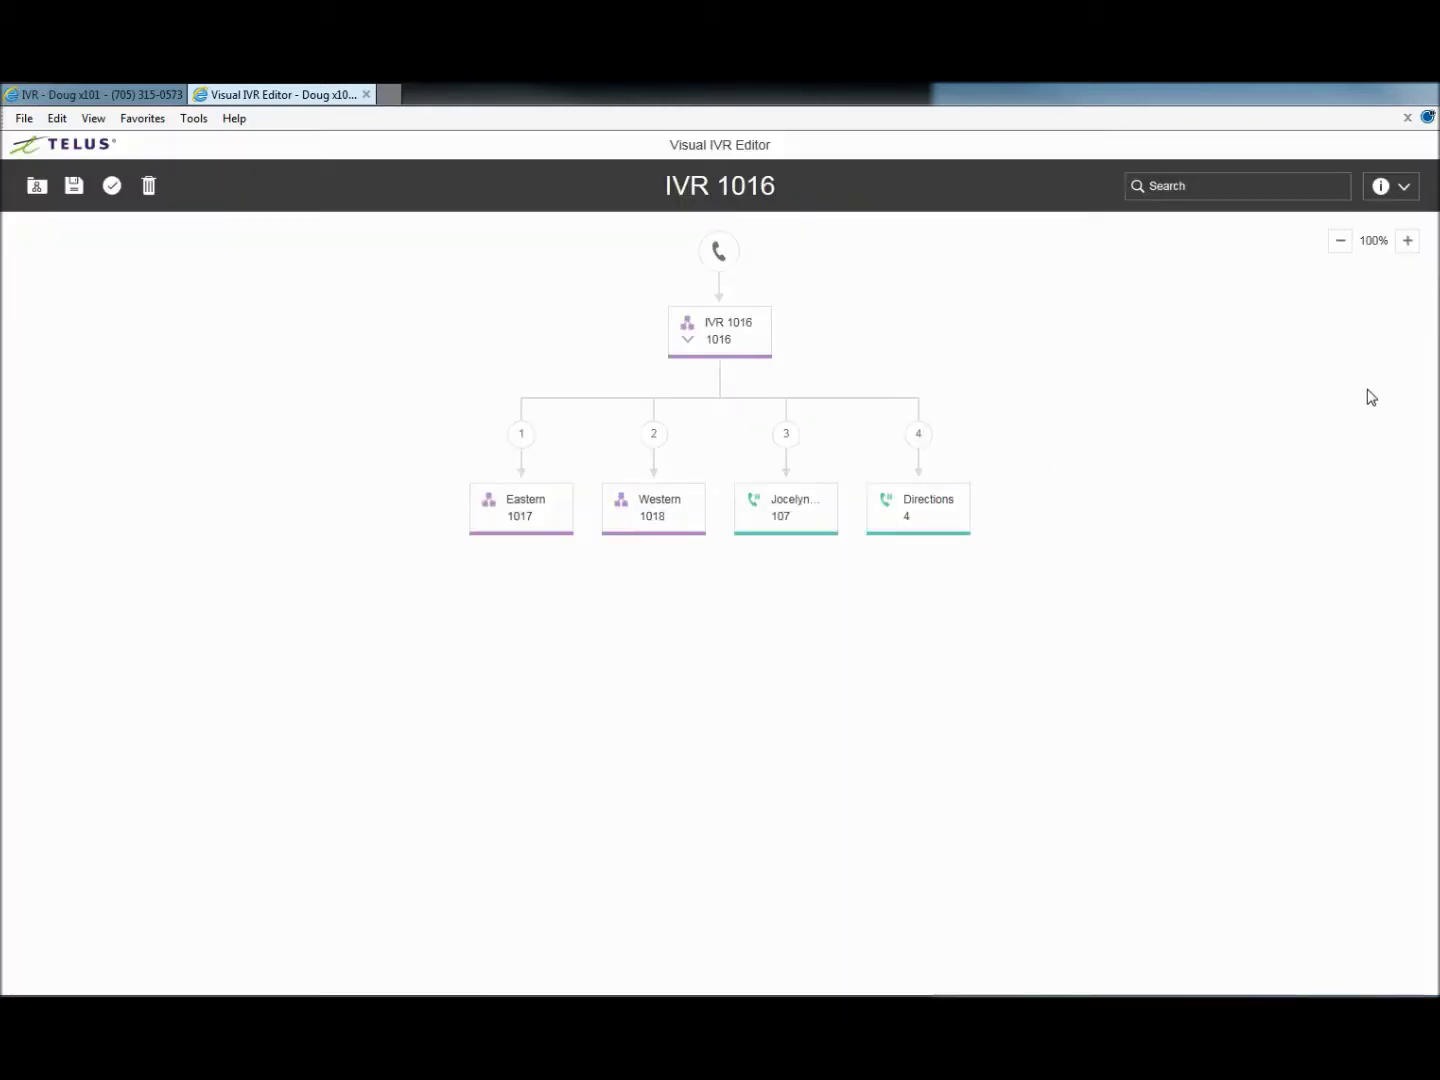
Step: Add a Voicemail branch on key 5 beneath the top menu and assign it to General MB, Ext. 3
mouse_move(759, 334)
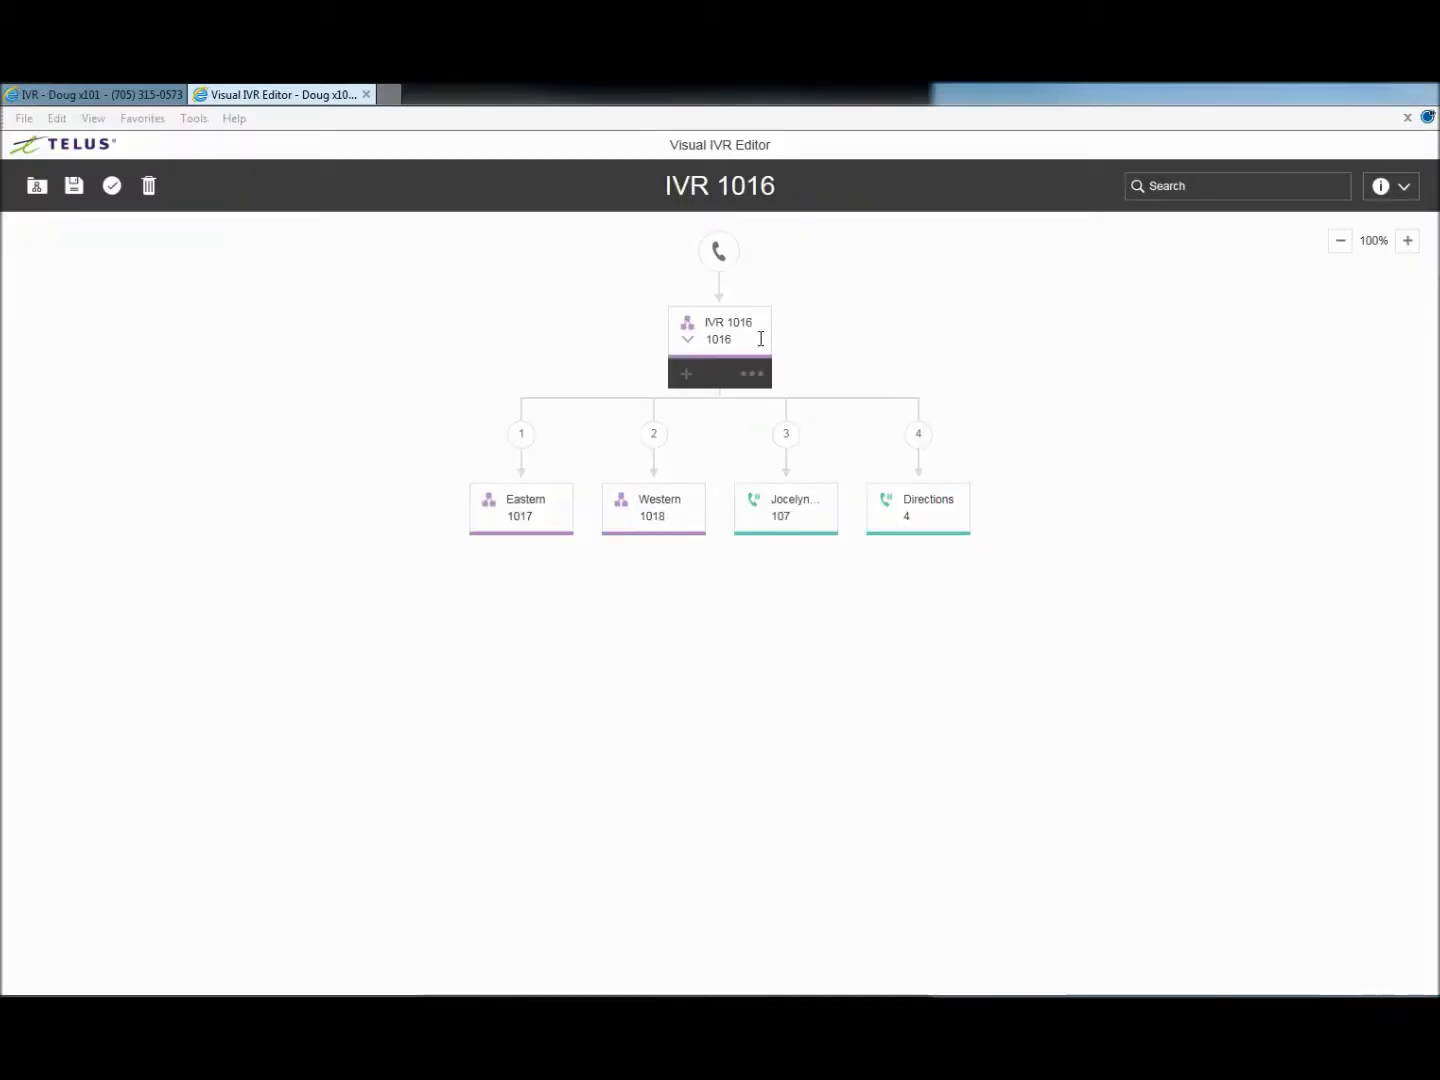
click(686, 376)
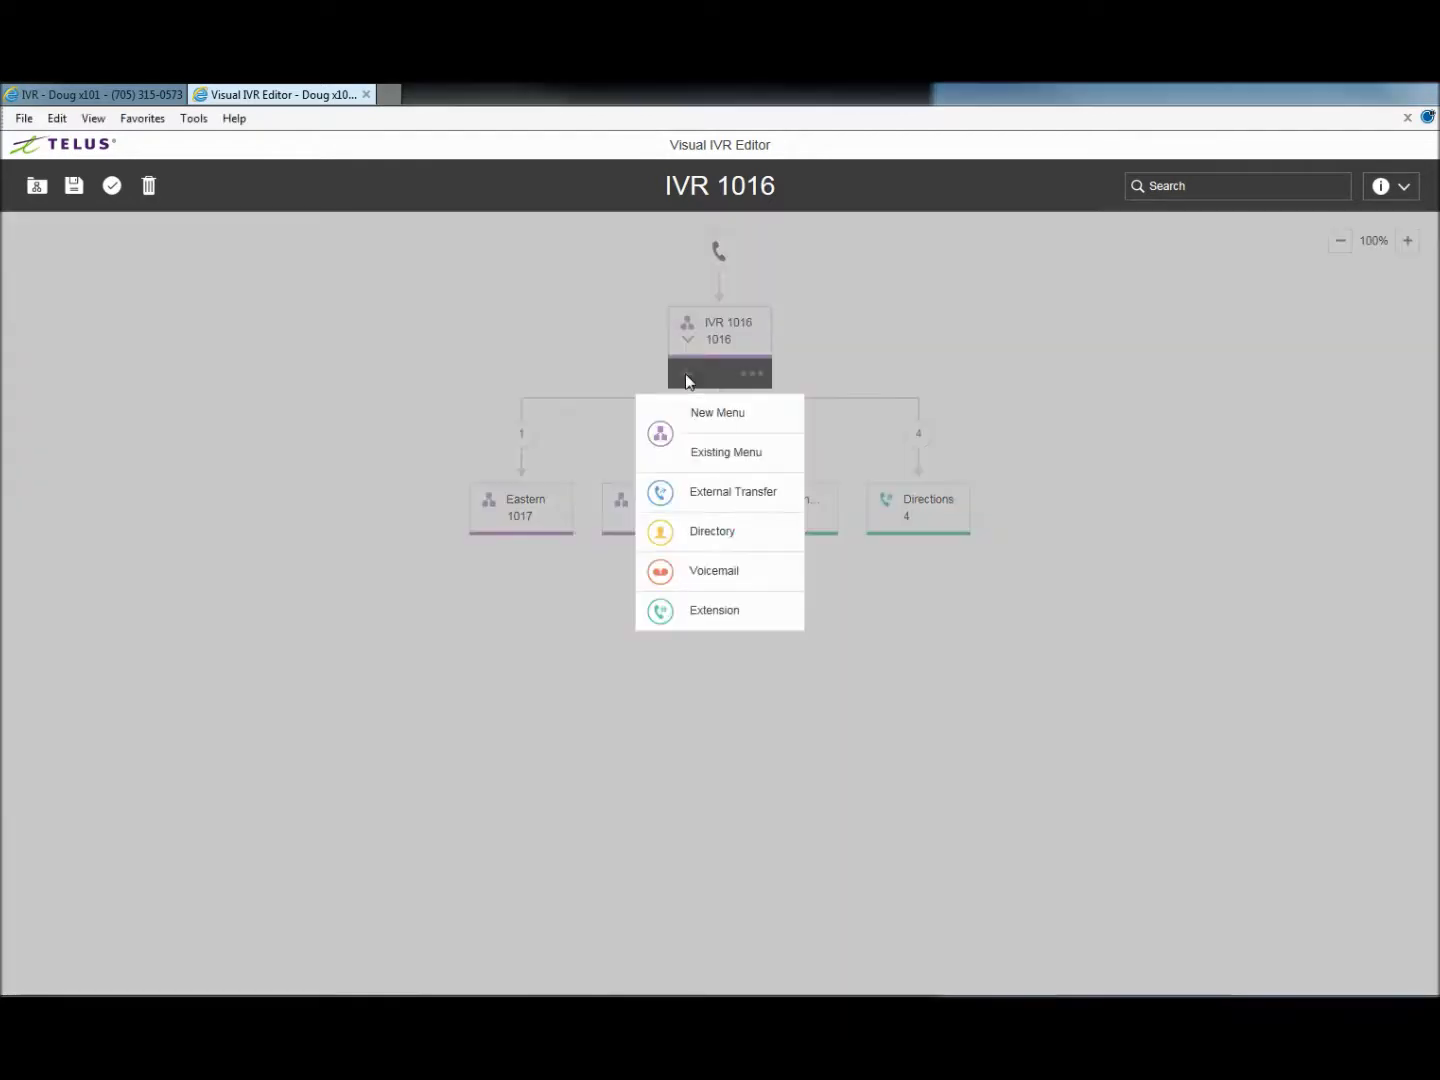
click(715, 571)
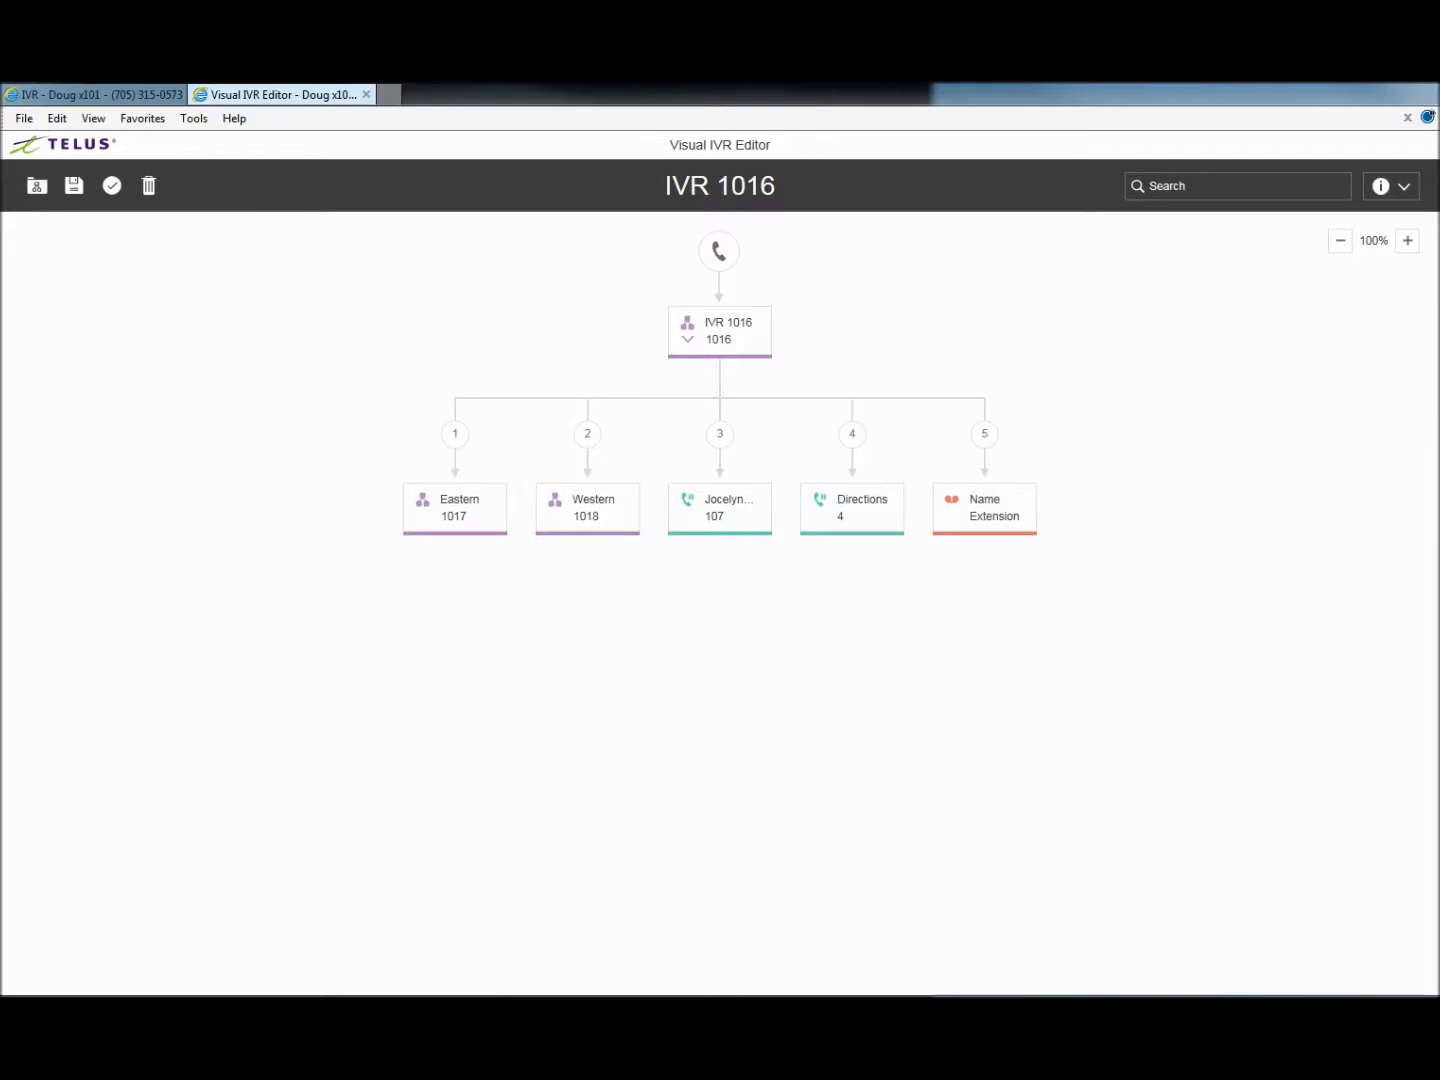
click(995, 514)
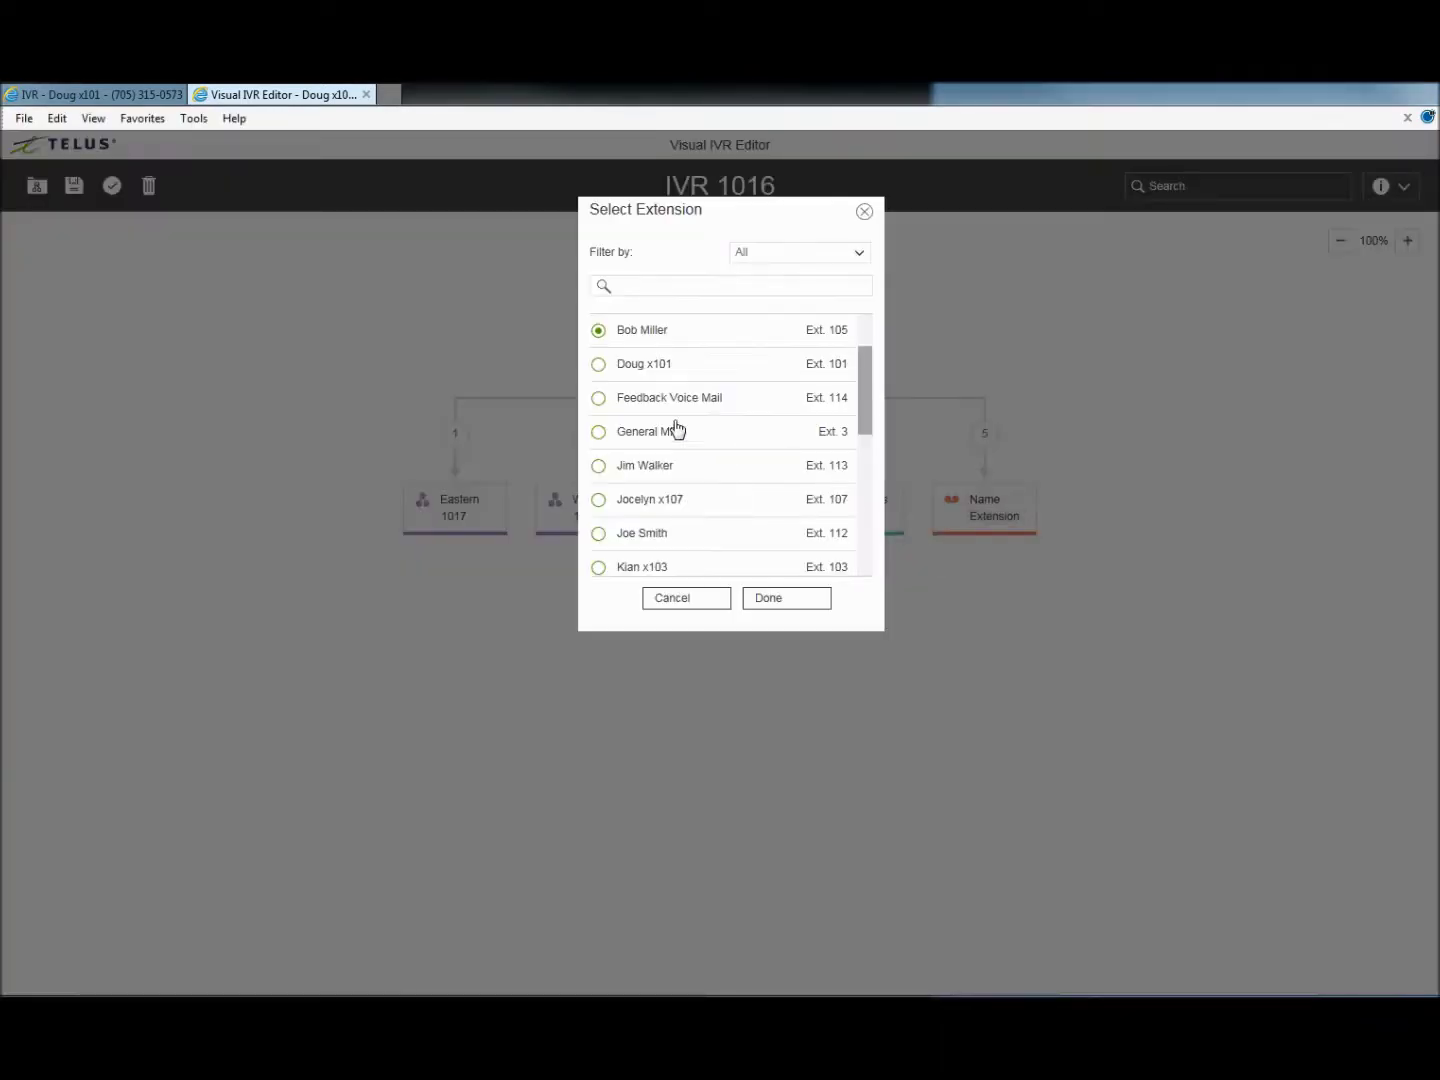
scroll(620, 476, down, 3)
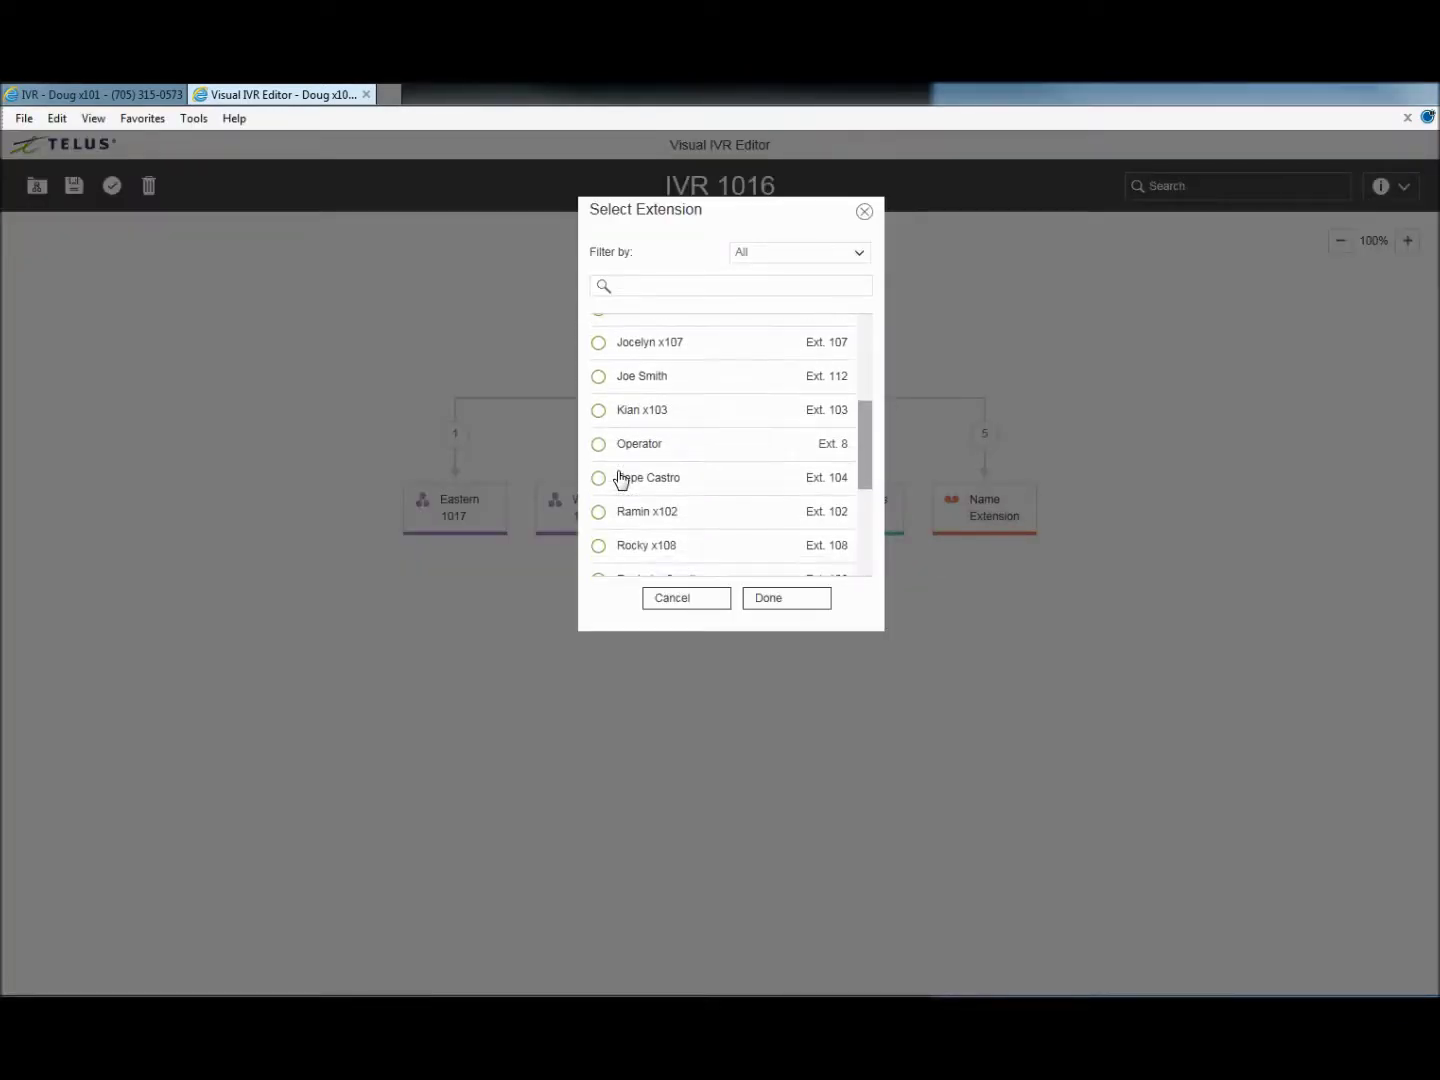
scroll(620, 479, up, 2)
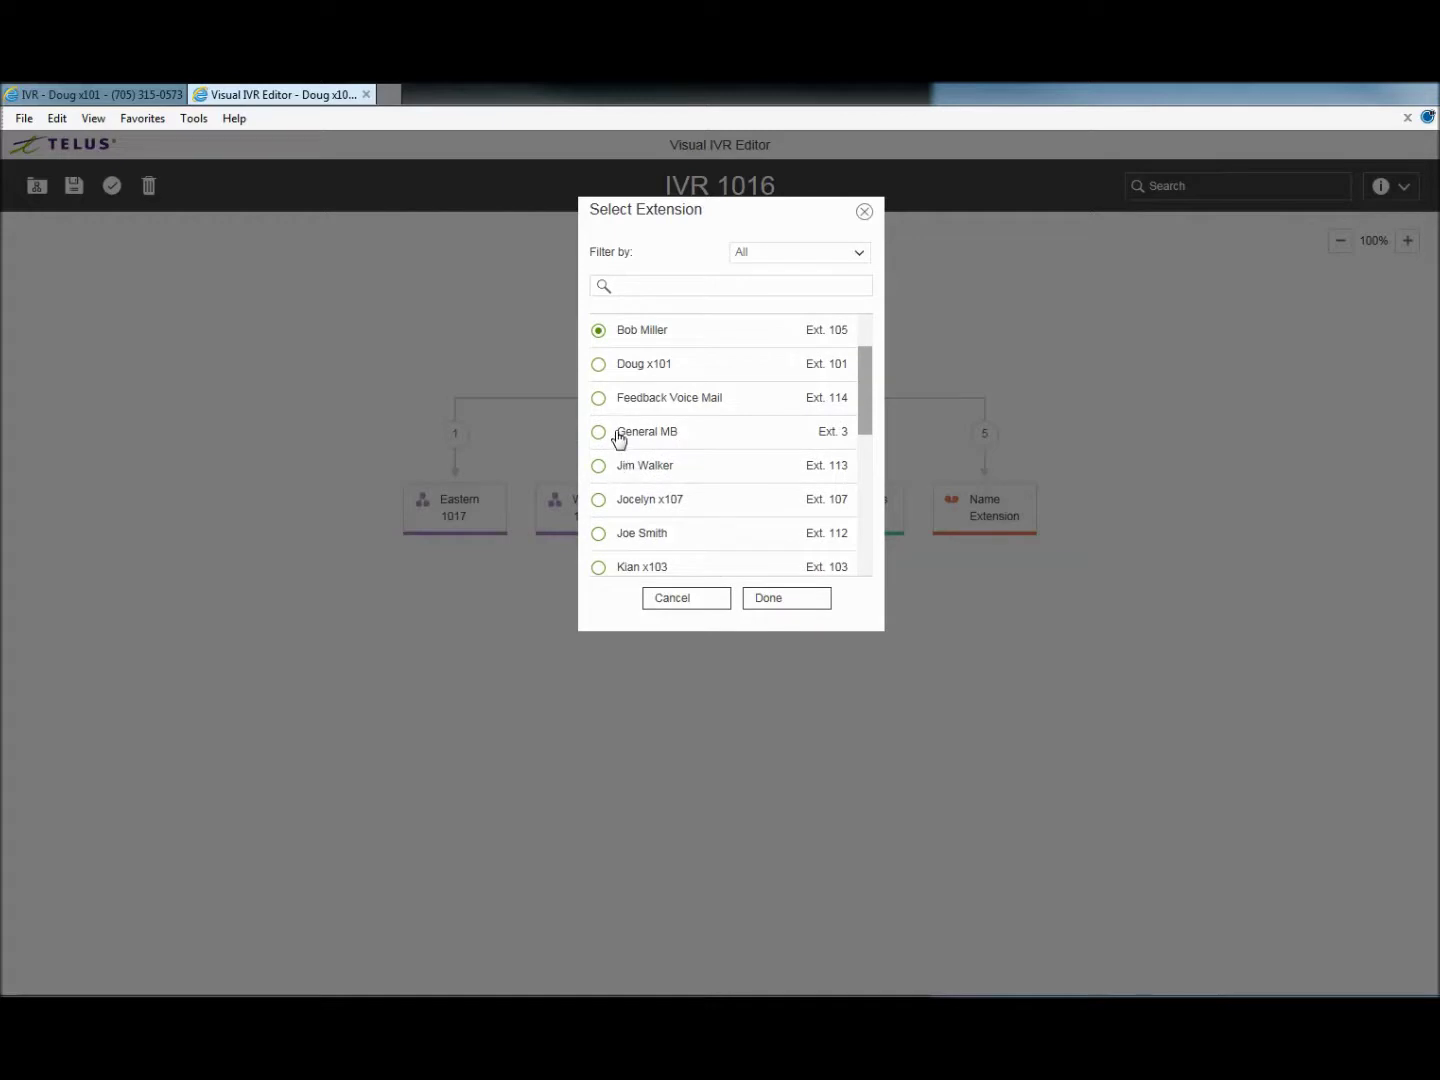
click(618, 432)
click(771, 604)
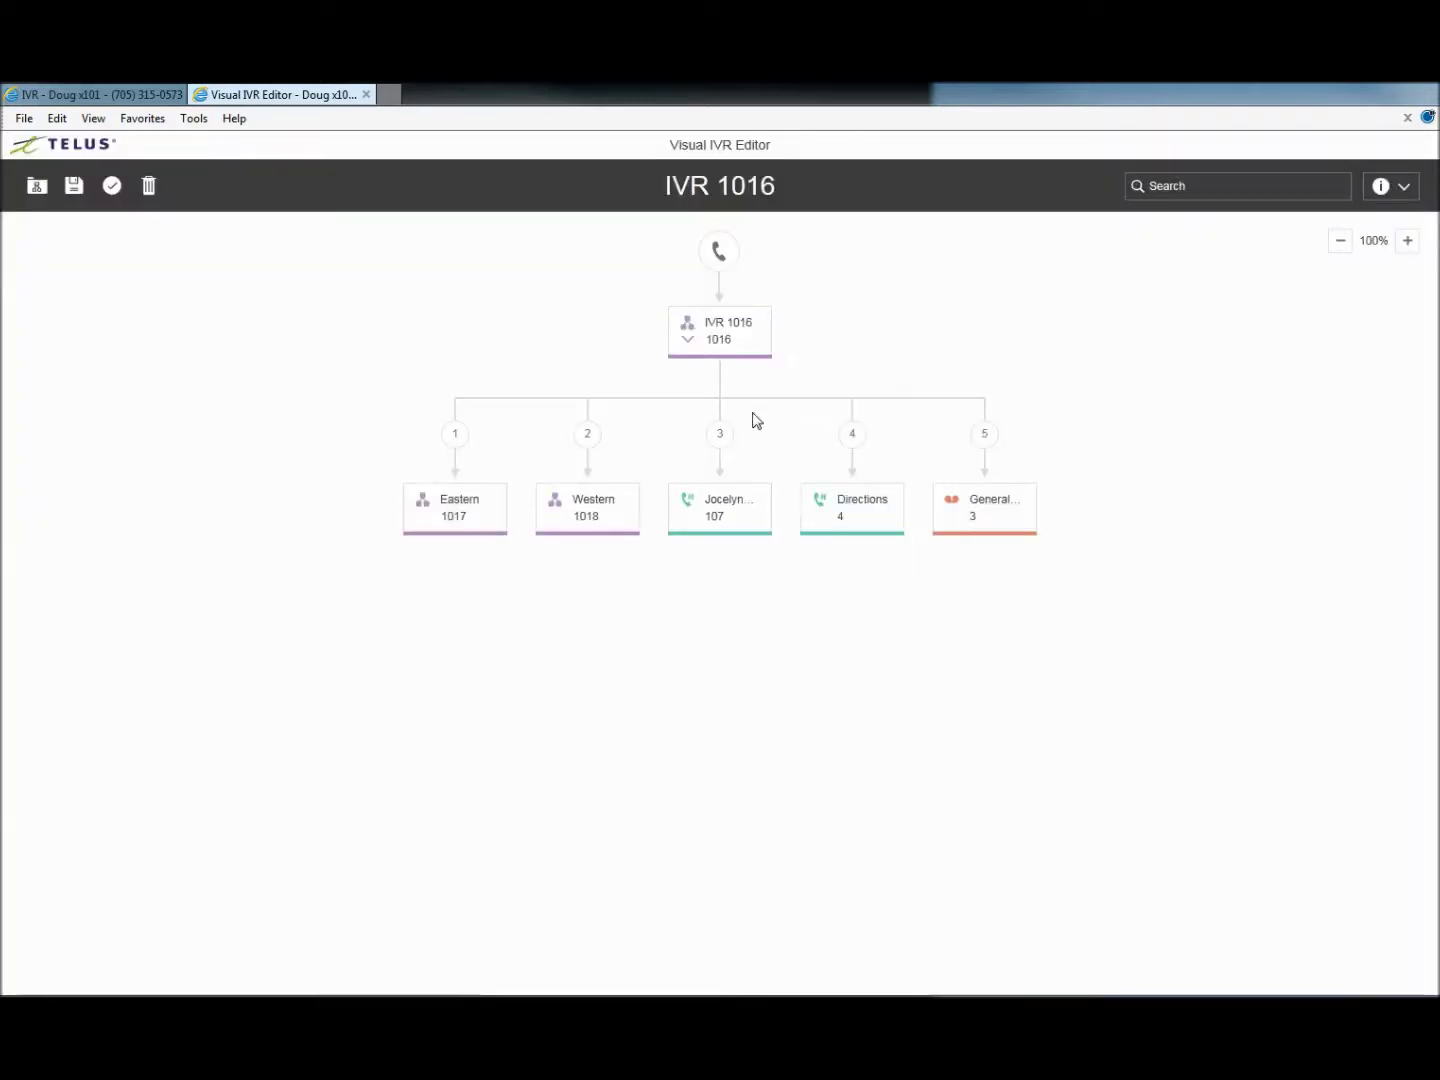
Step: Add an External Transfer branch on key 6 beneath the top menu and enter its external phone number
click(686, 375)
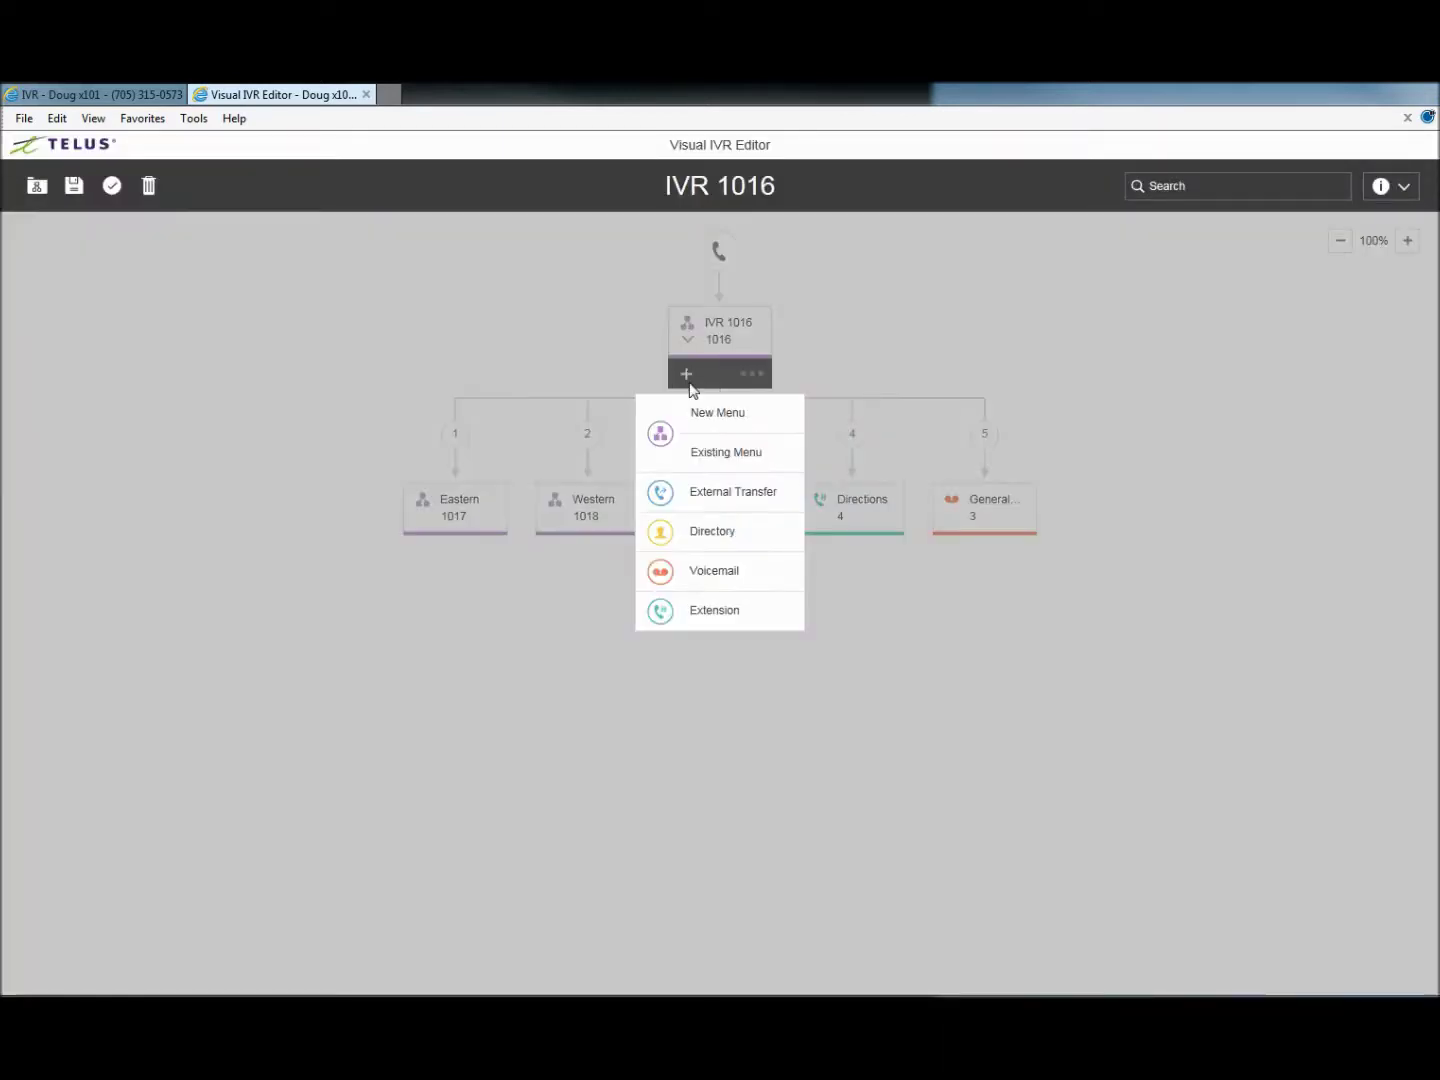
click(711, 506)
click(1062, 517)
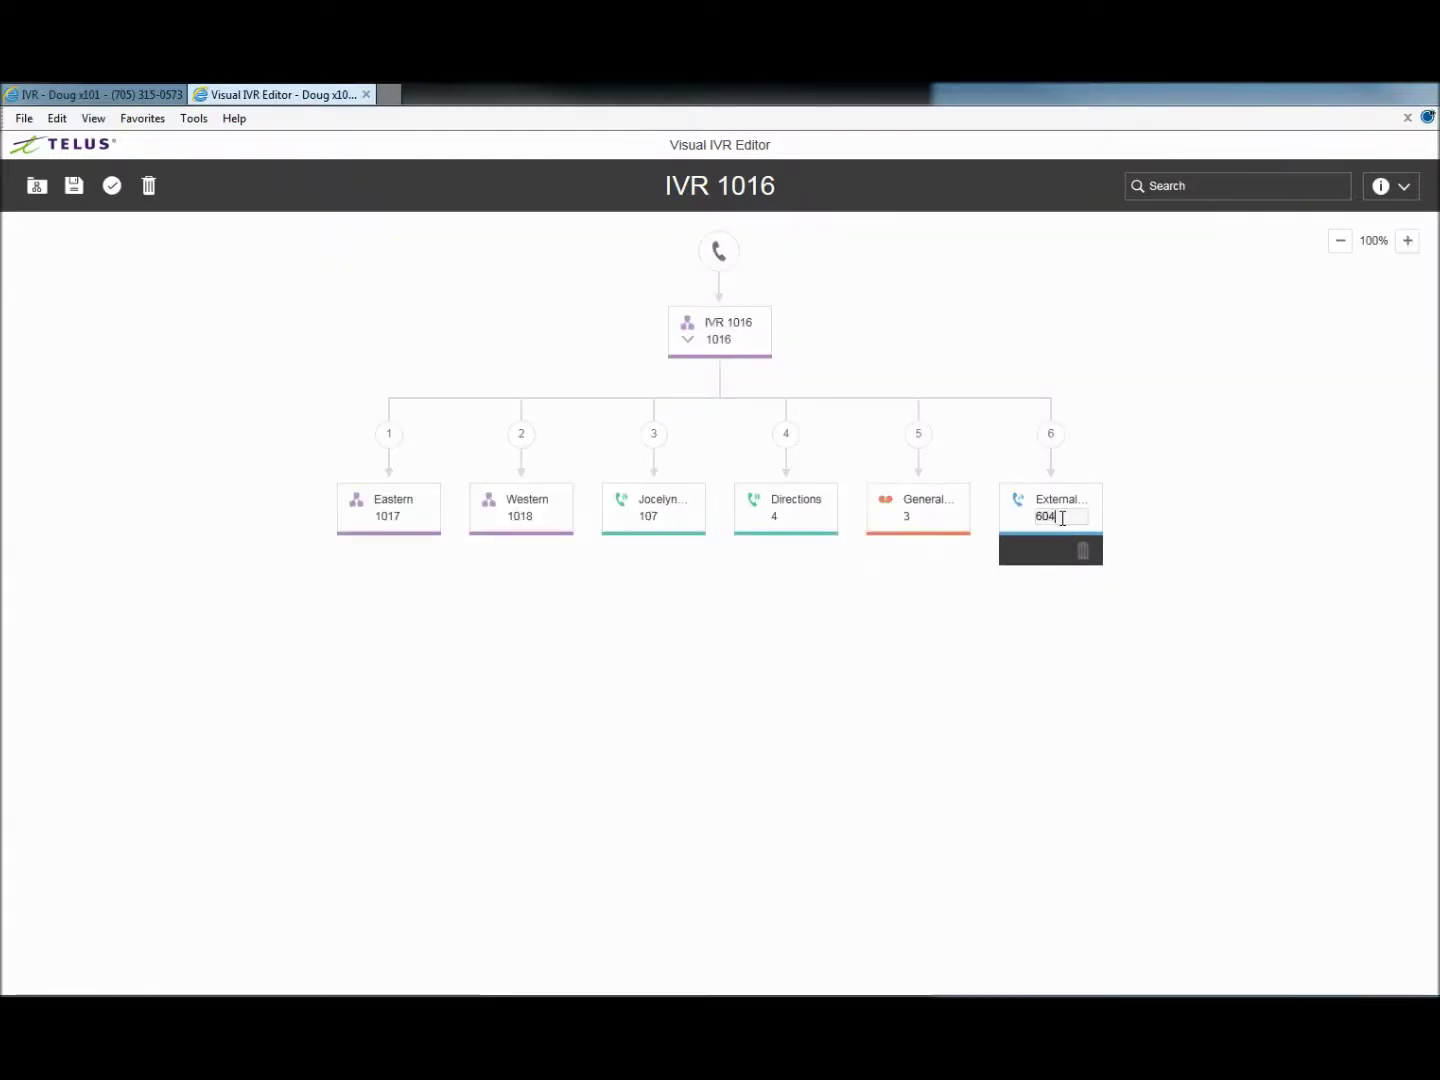
text(604259)
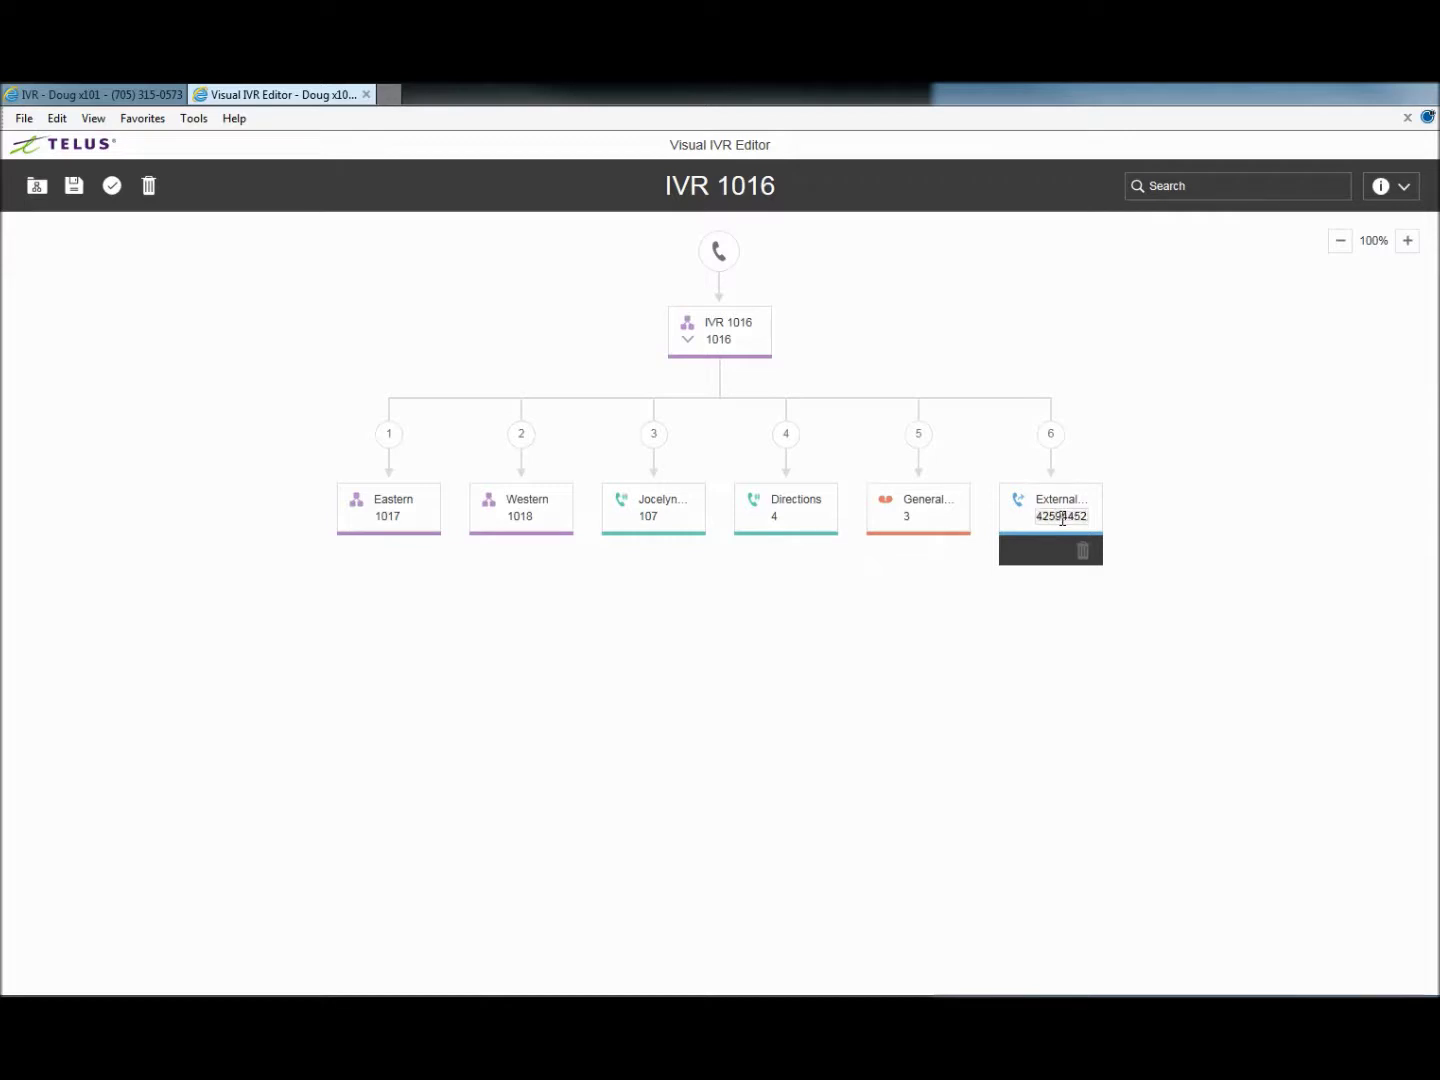
click(1099, 508)
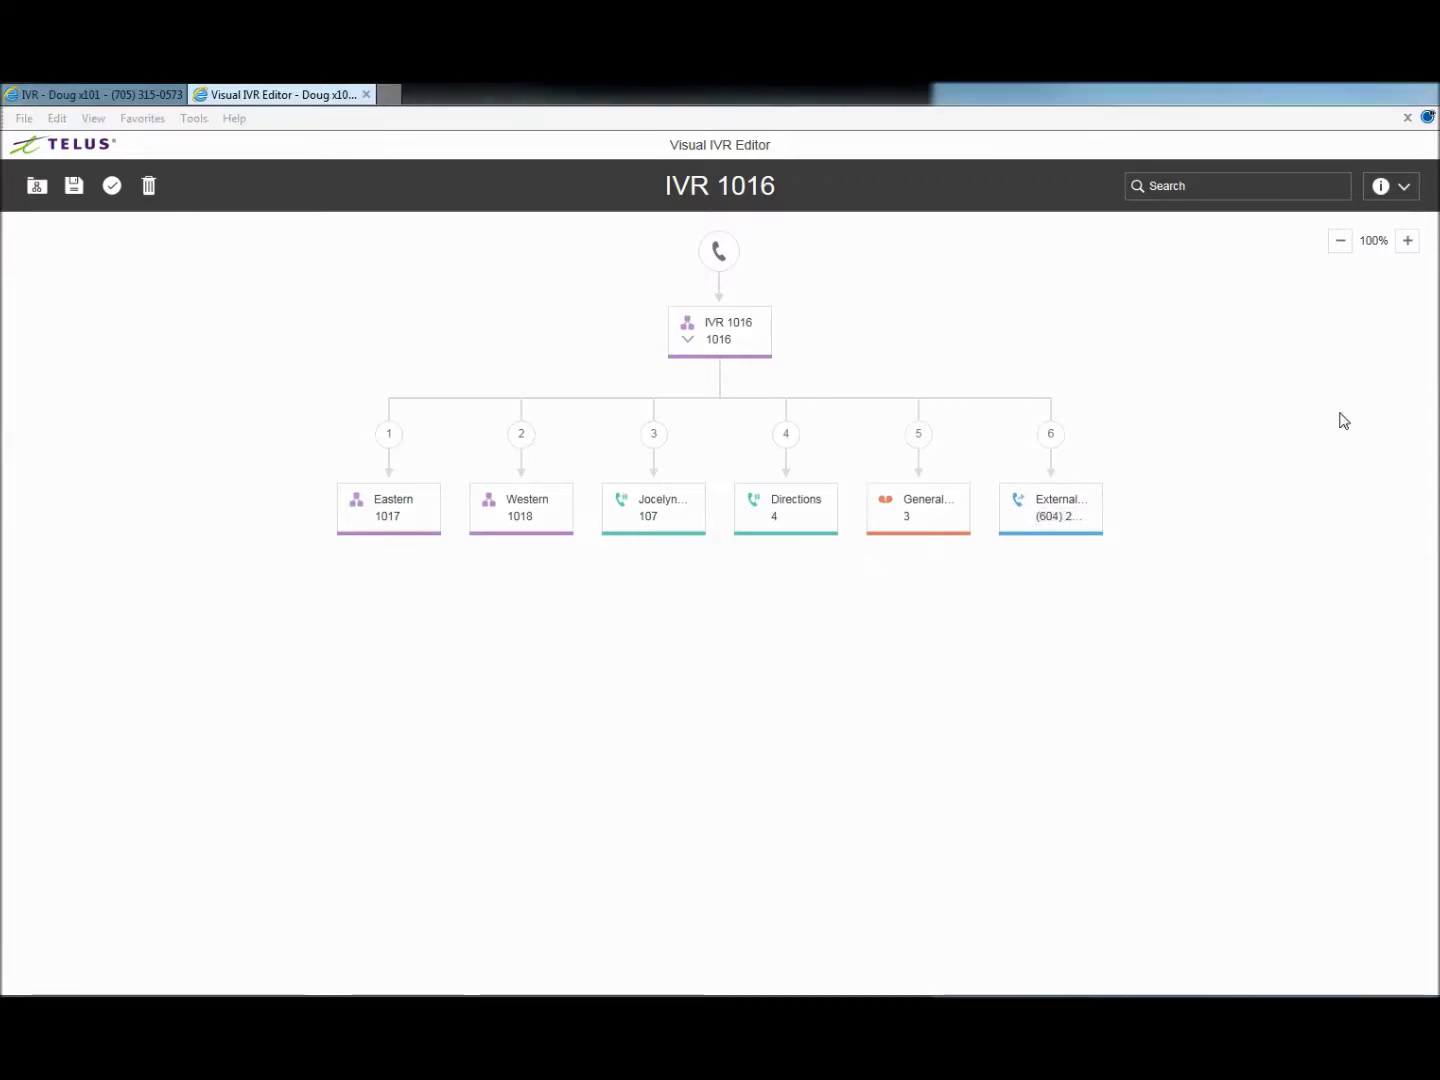
Step: Add a Directory branch on key 7 beneath the tree's top menu
mouse_move(716, 354)
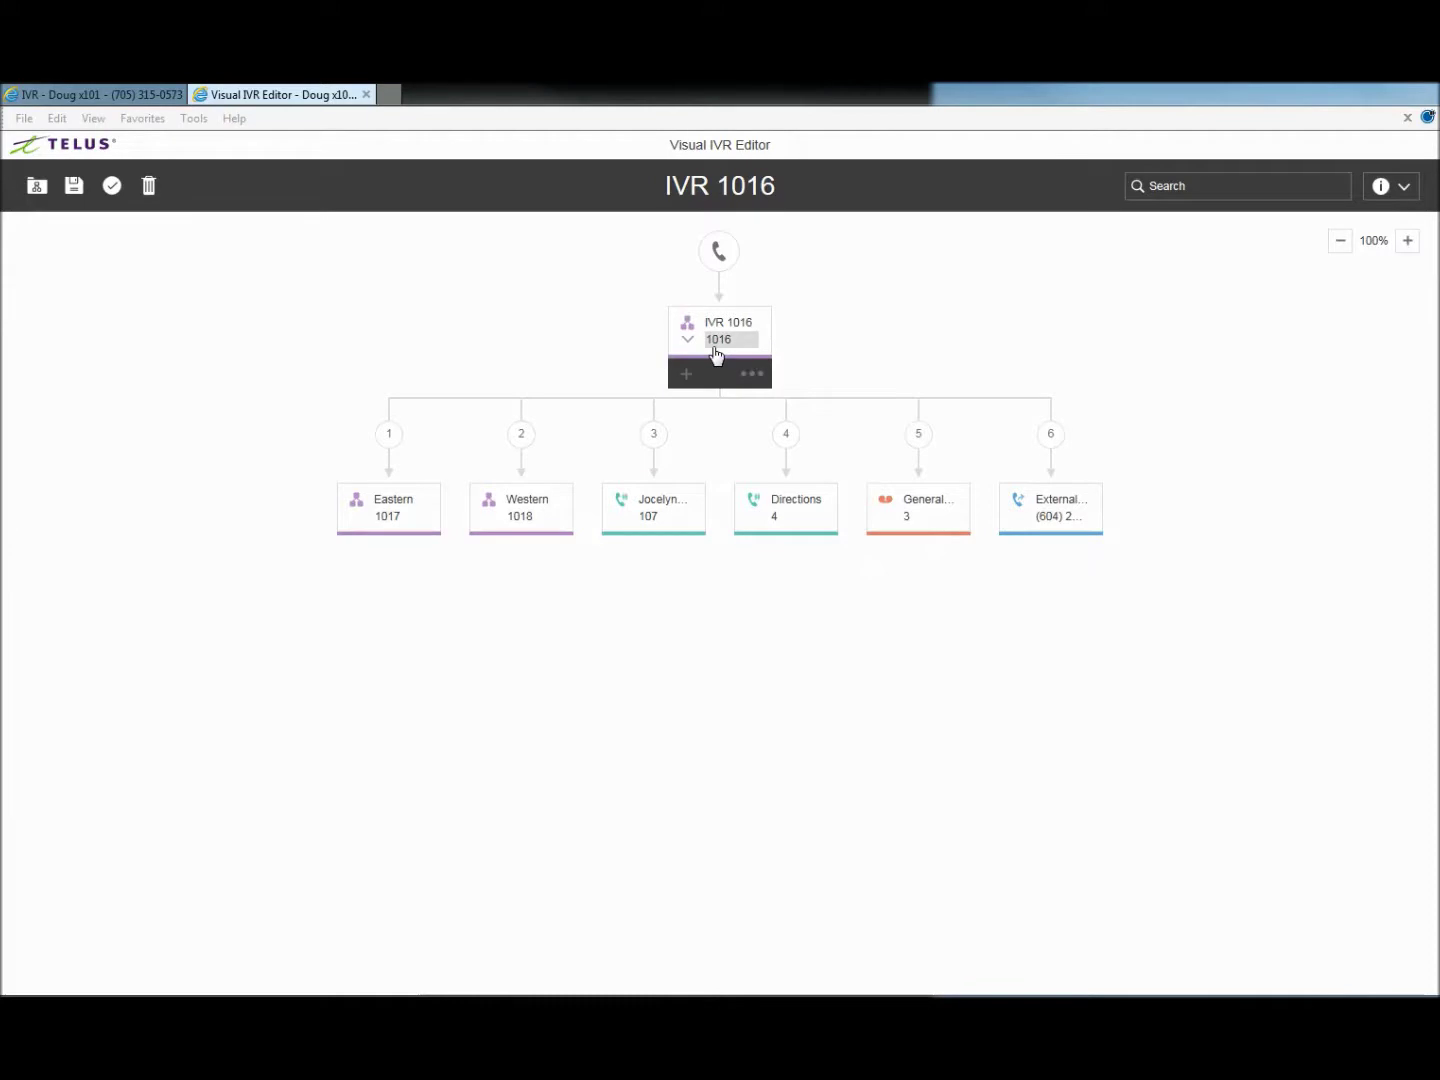
click(686, 376)
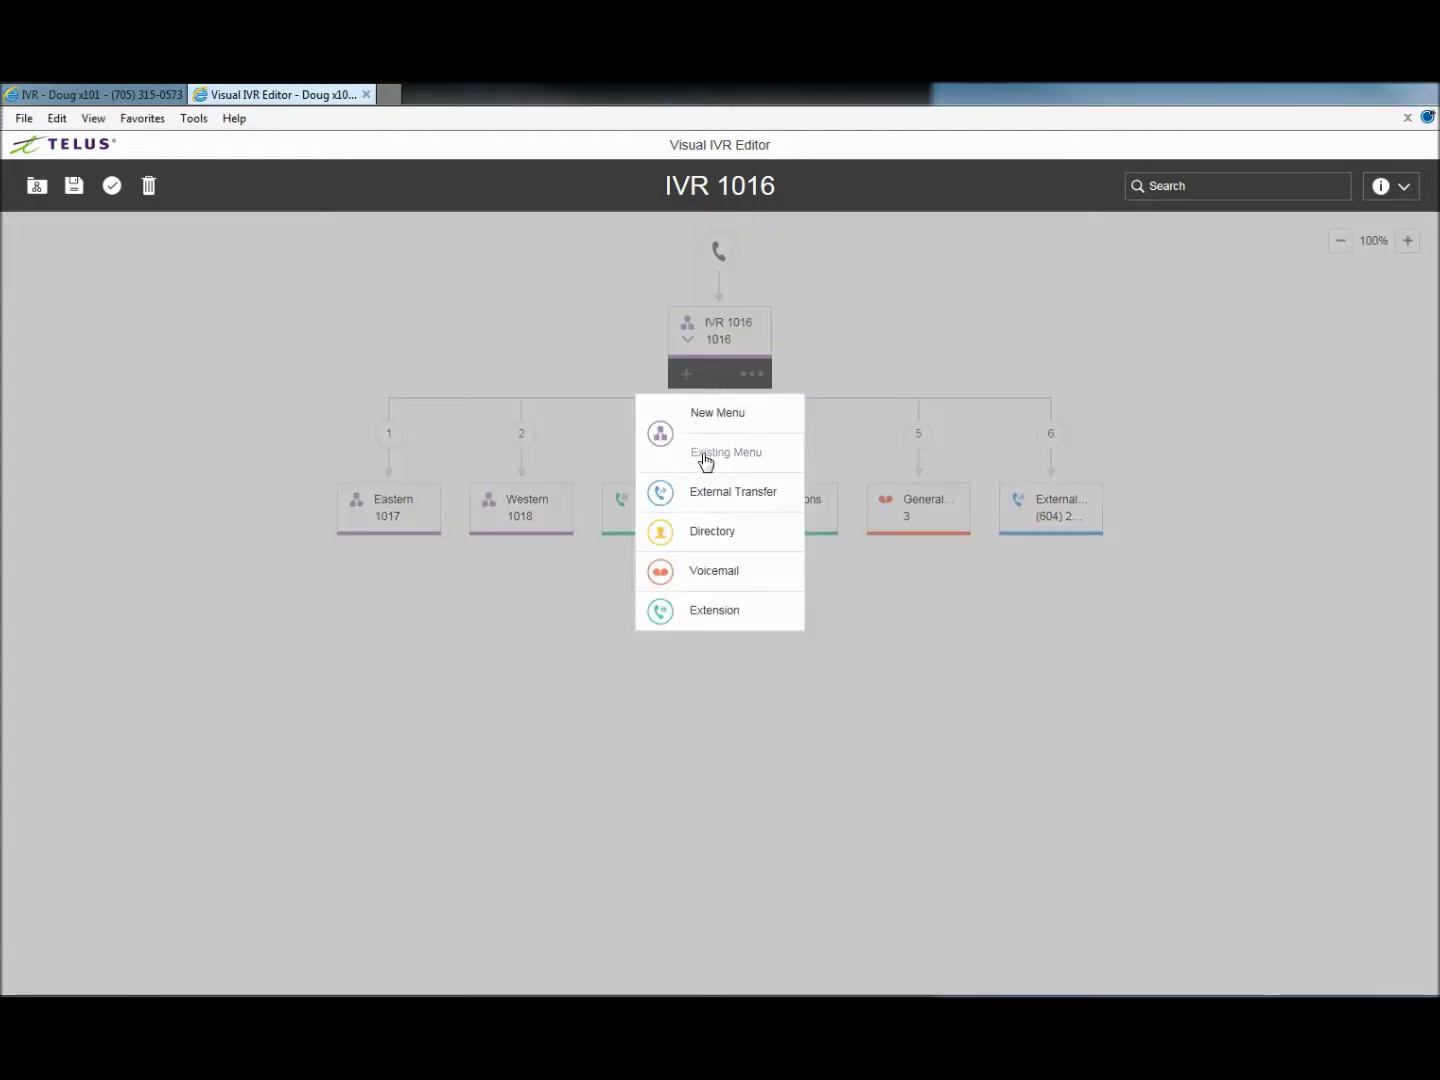
click(712, 536)
Step: Add an Extension branch on key 8 beneath the top menu and assign it to Operator, Ext. 8
click(684, 375)
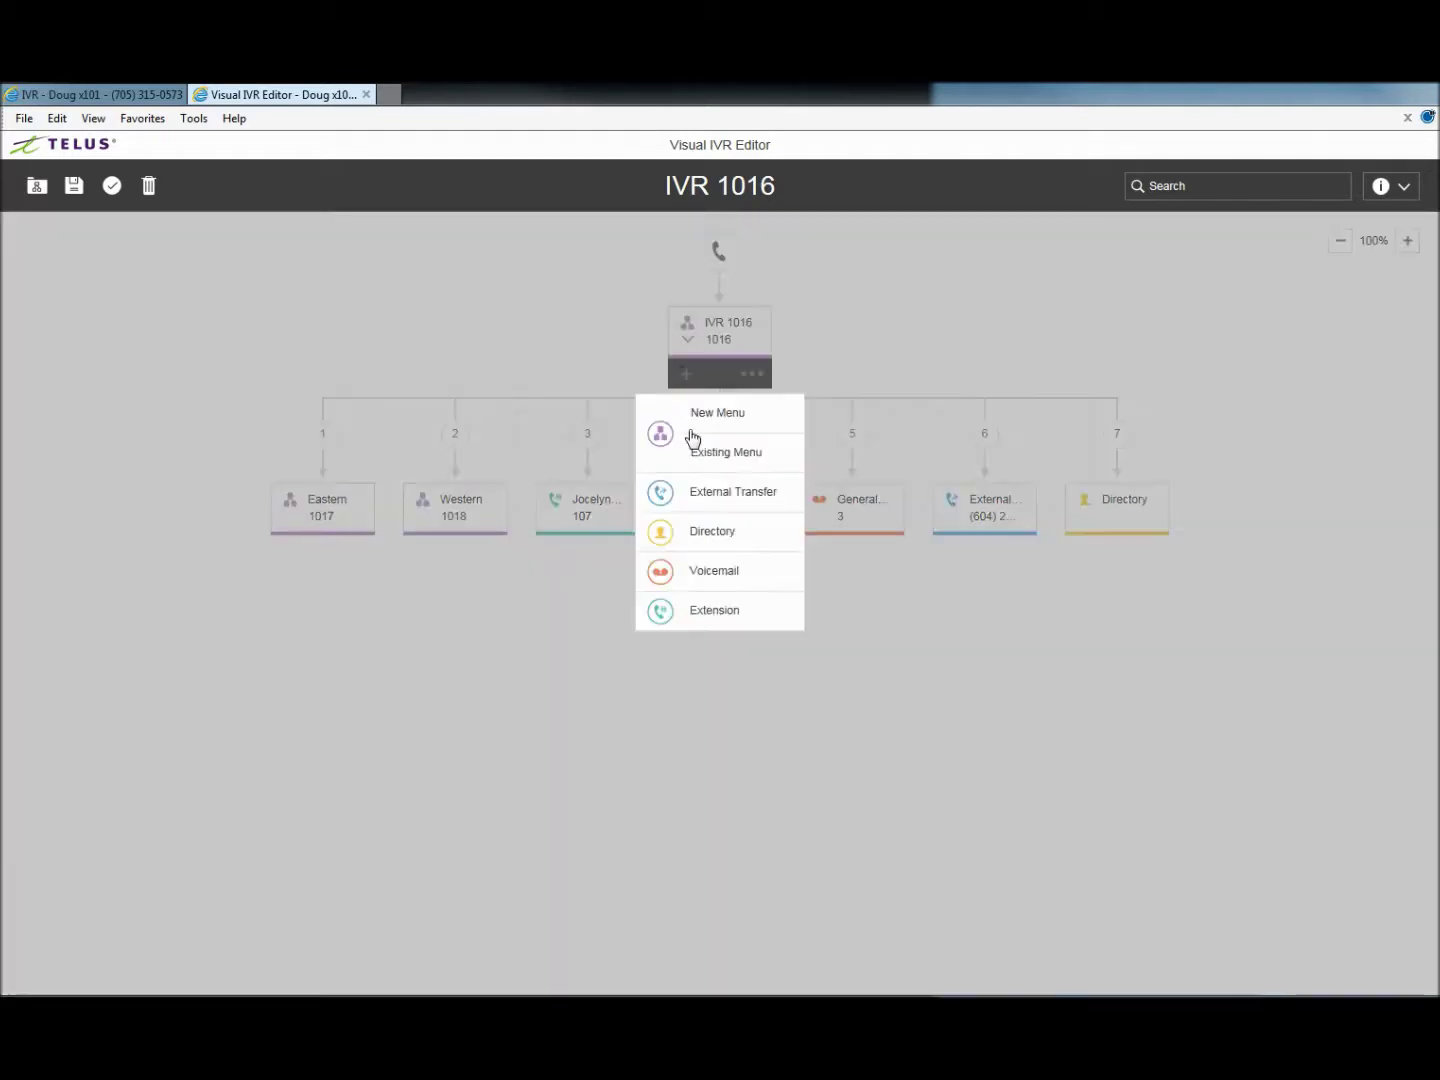
click(709, 612)
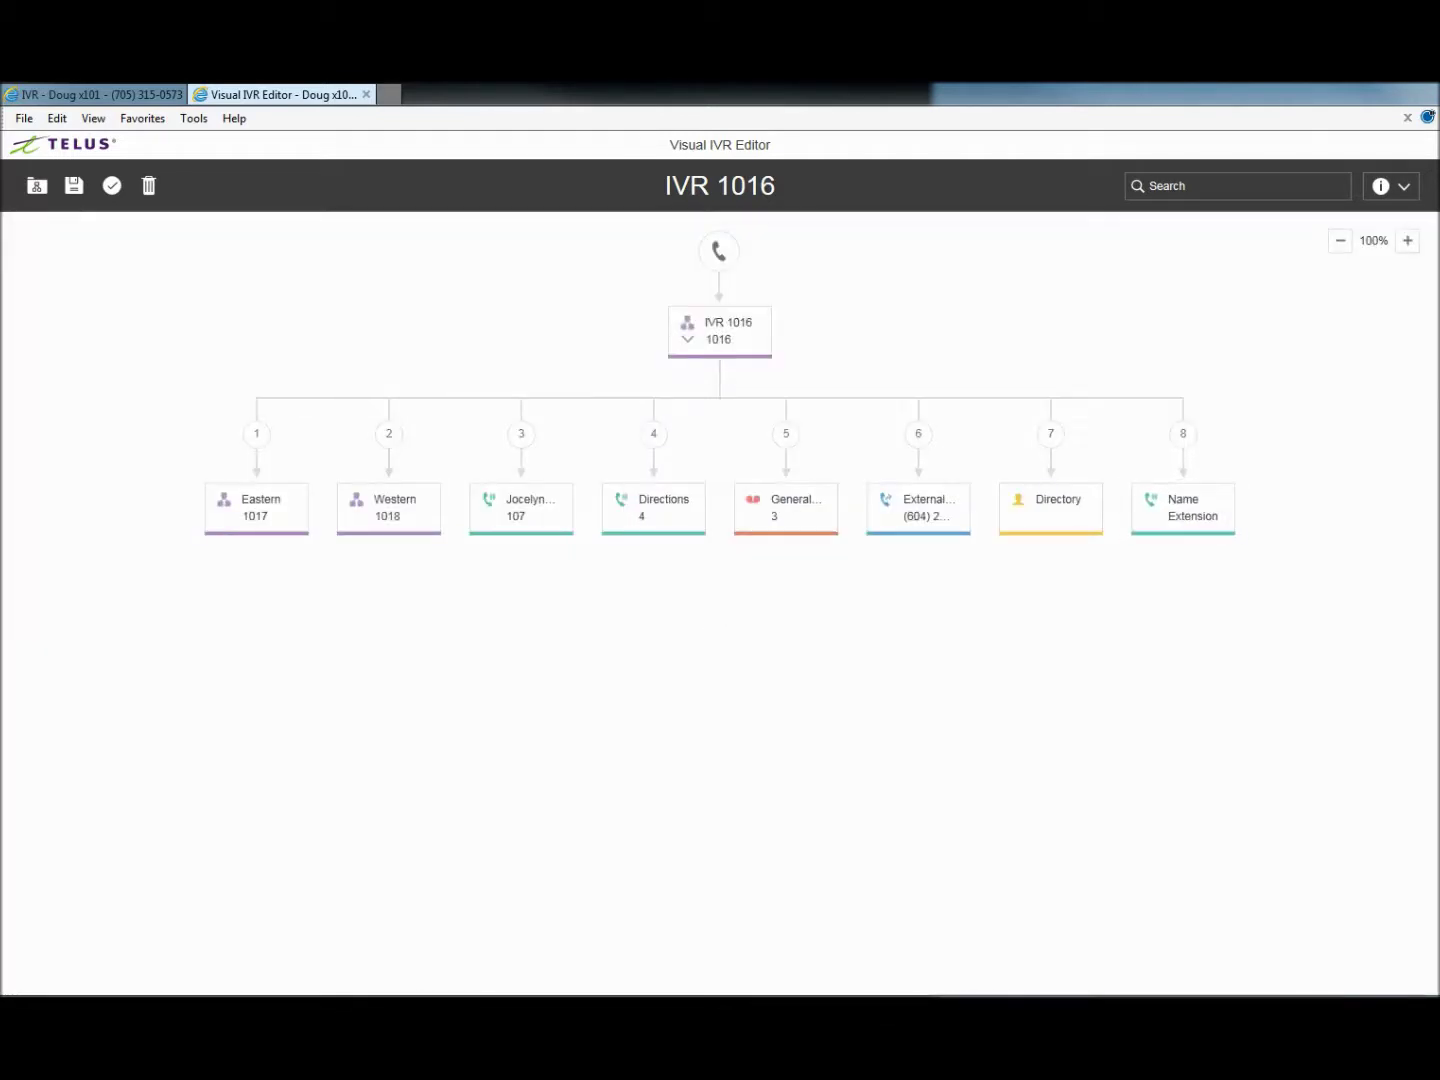
click(1194, 516)
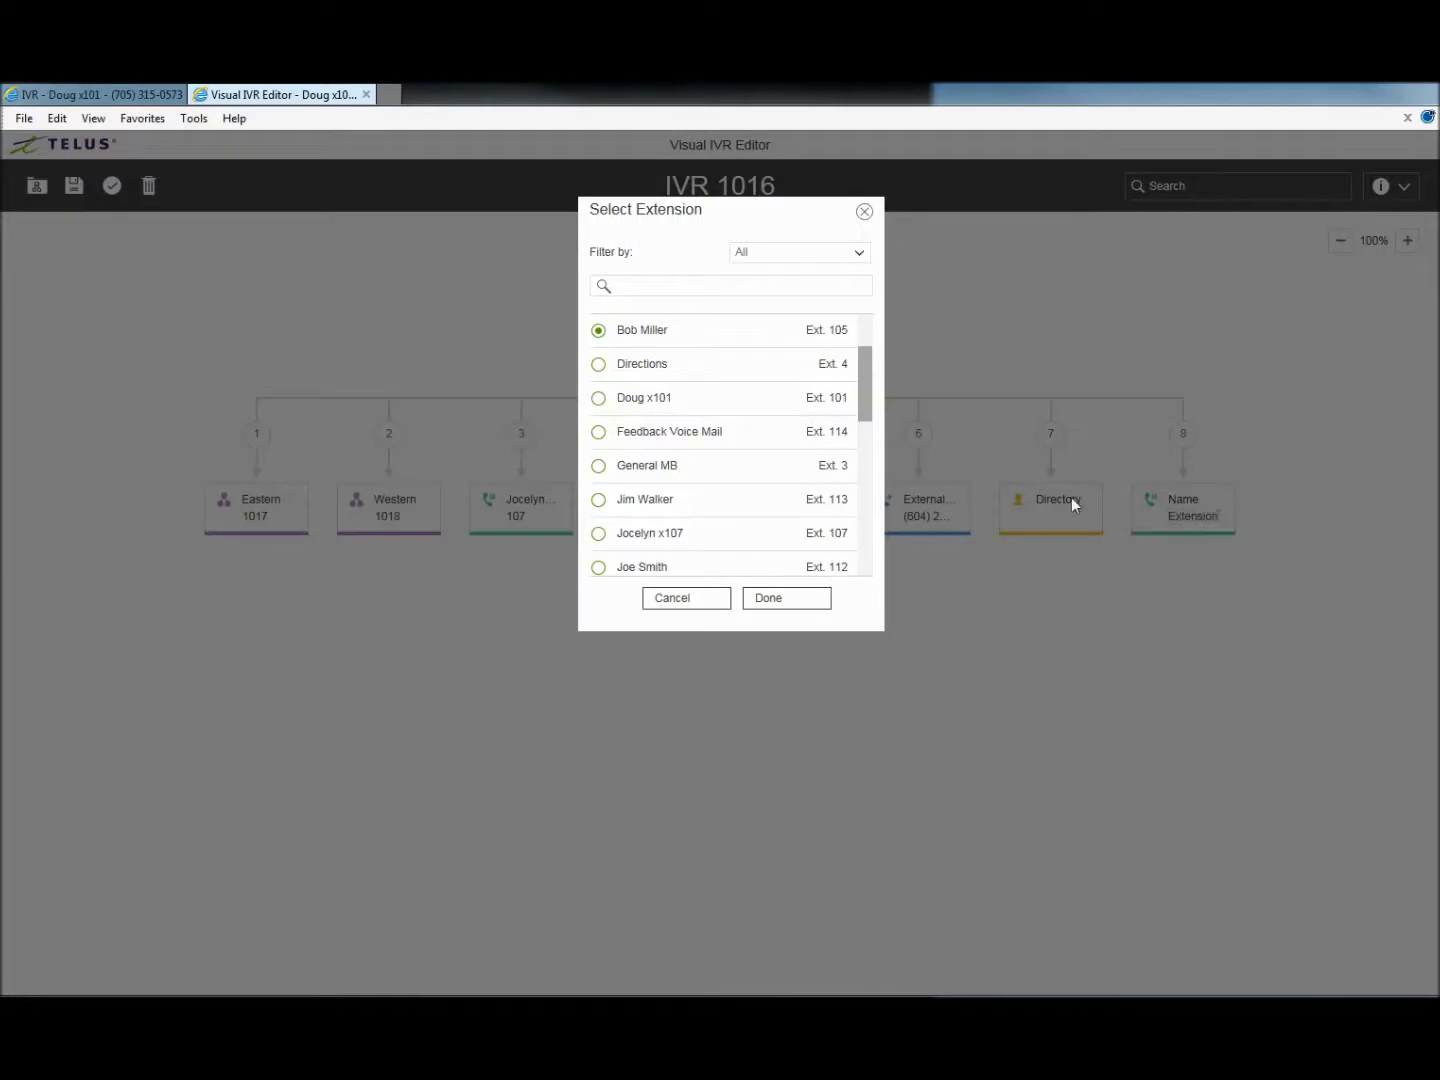
scroll(656, 473, down, 4)
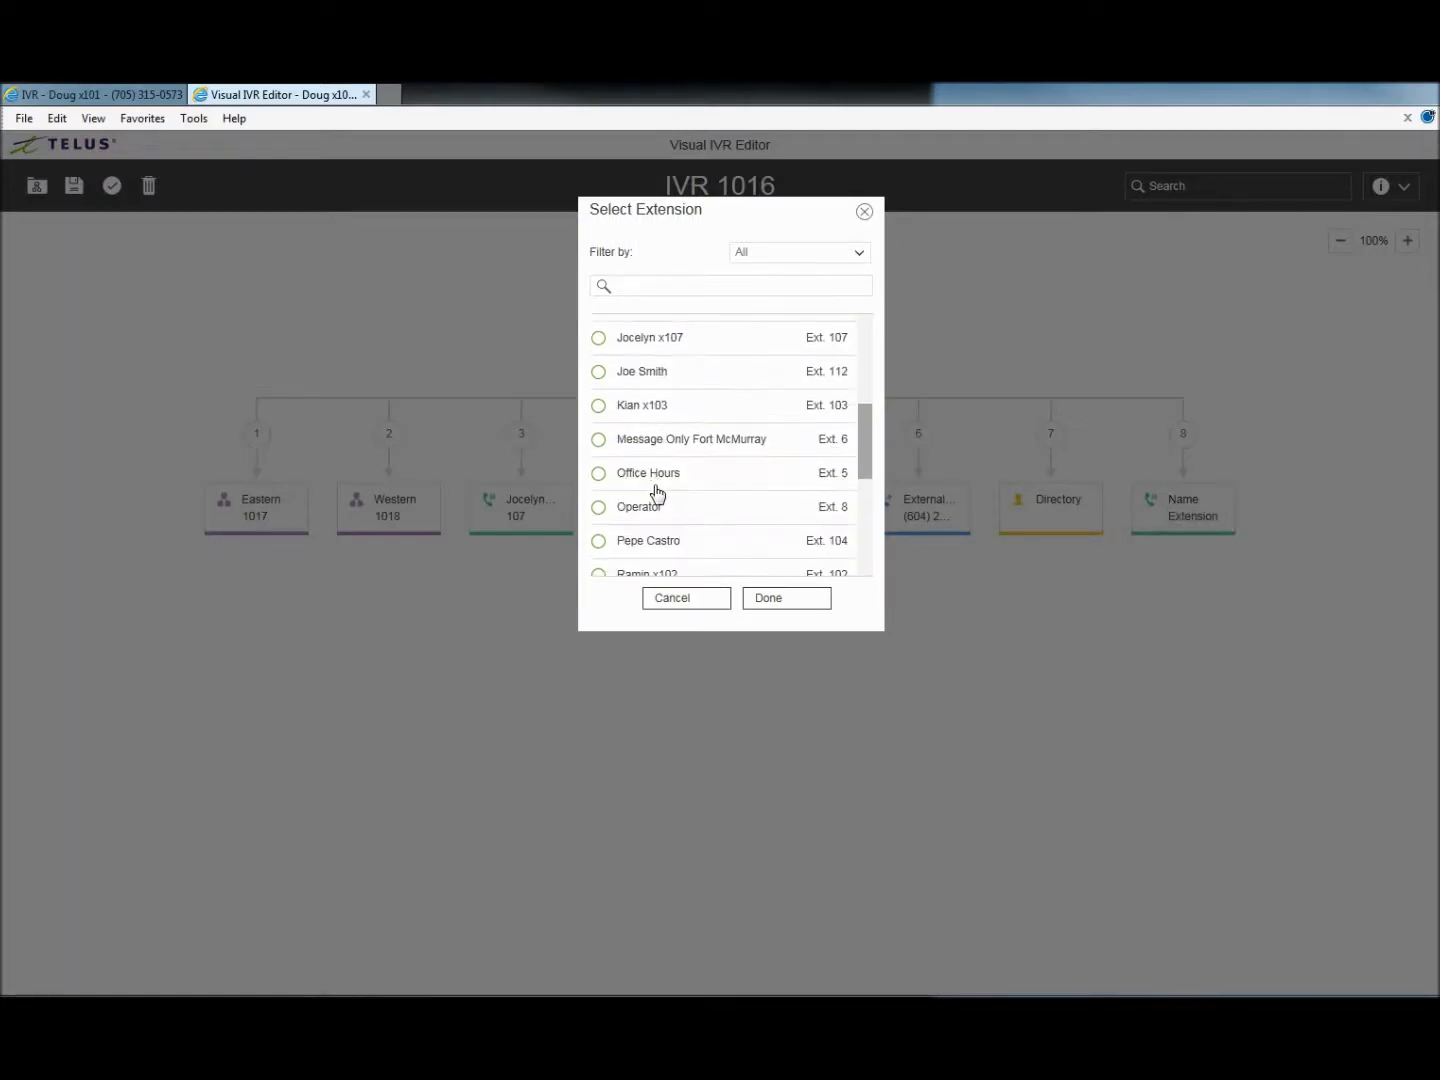
click(643, 507)
click(760, 598)
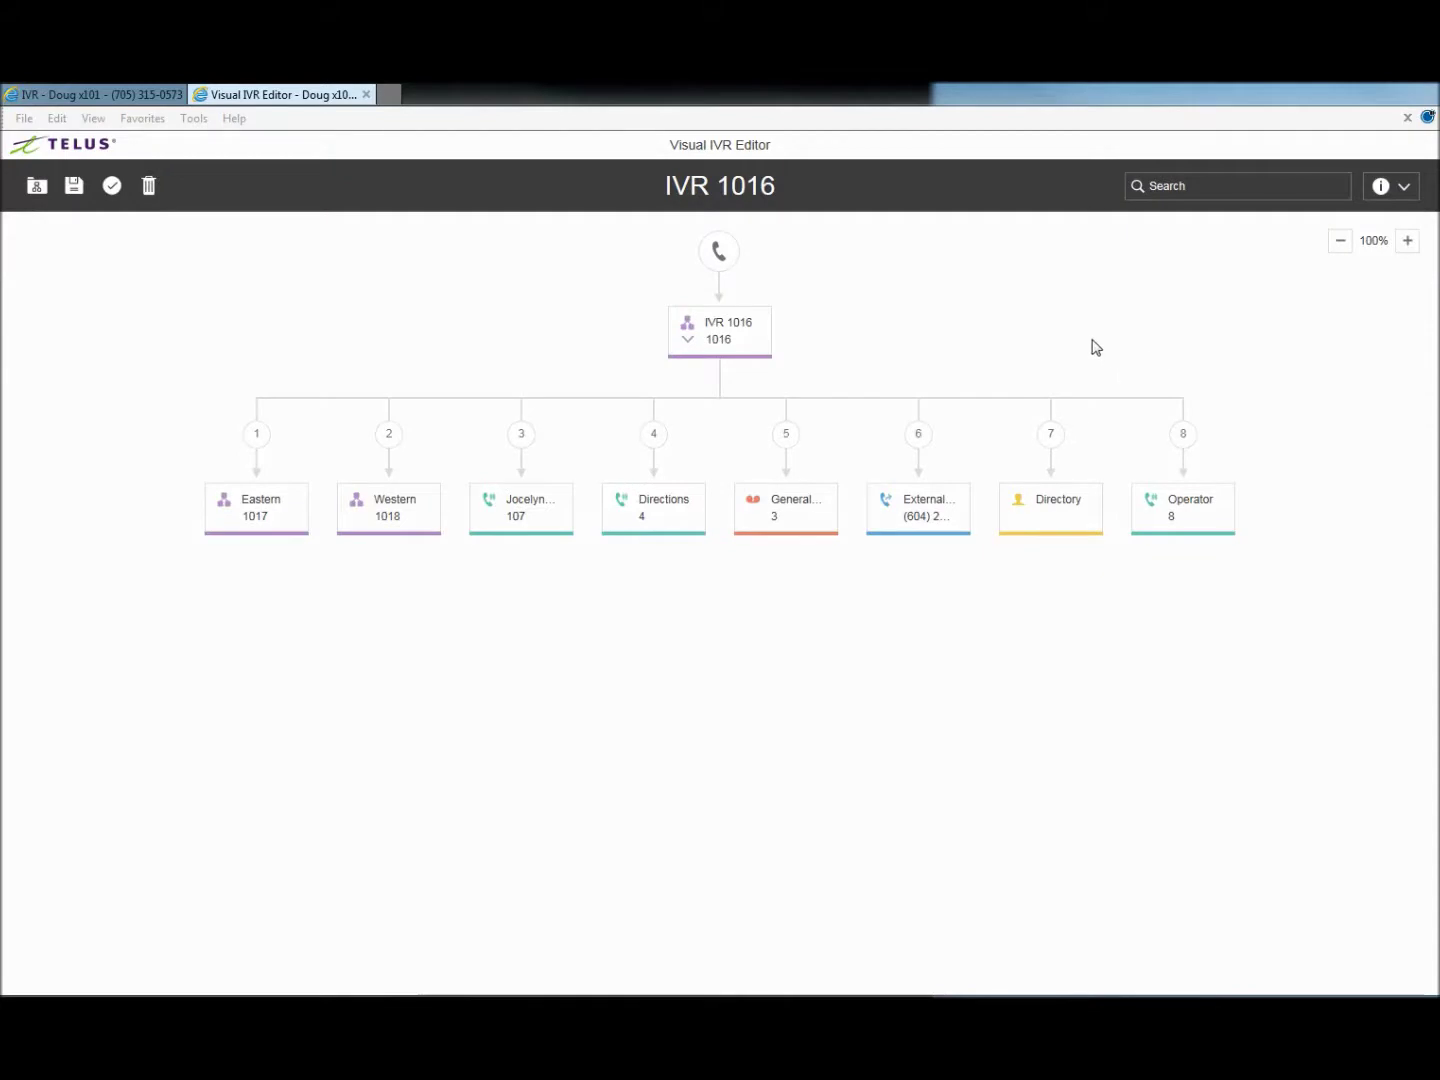
Step: Add three Extension branches on keys 1, 2 and 3 beneath the Eastern submenu
mouse_move(267, 517)
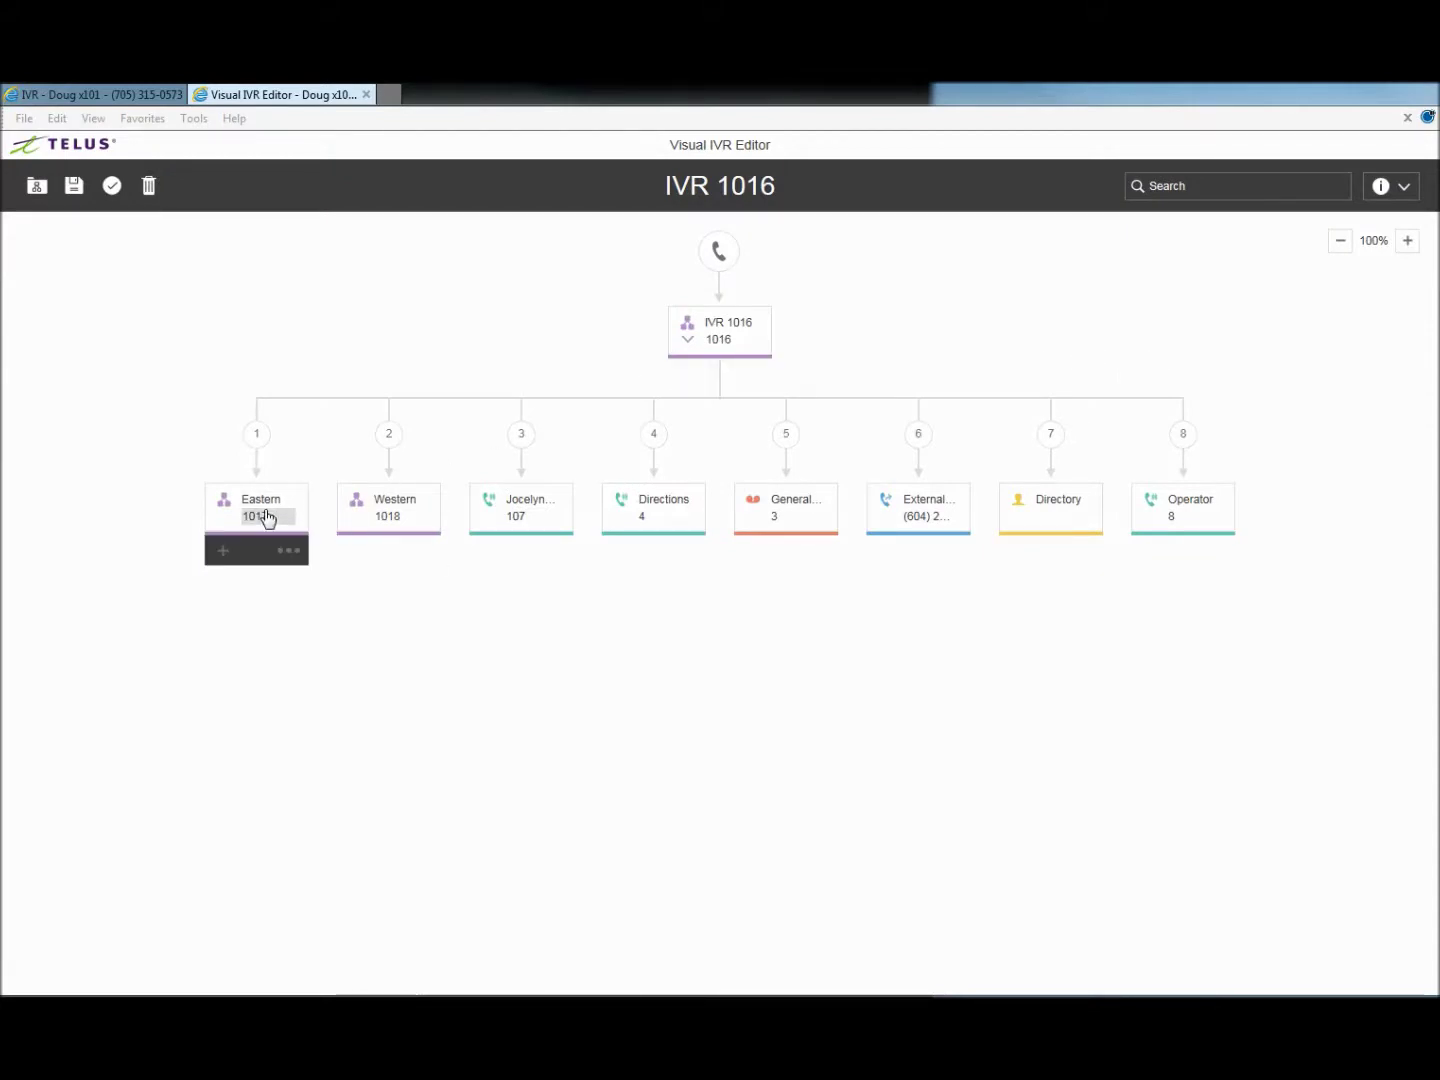
click(222, 551)
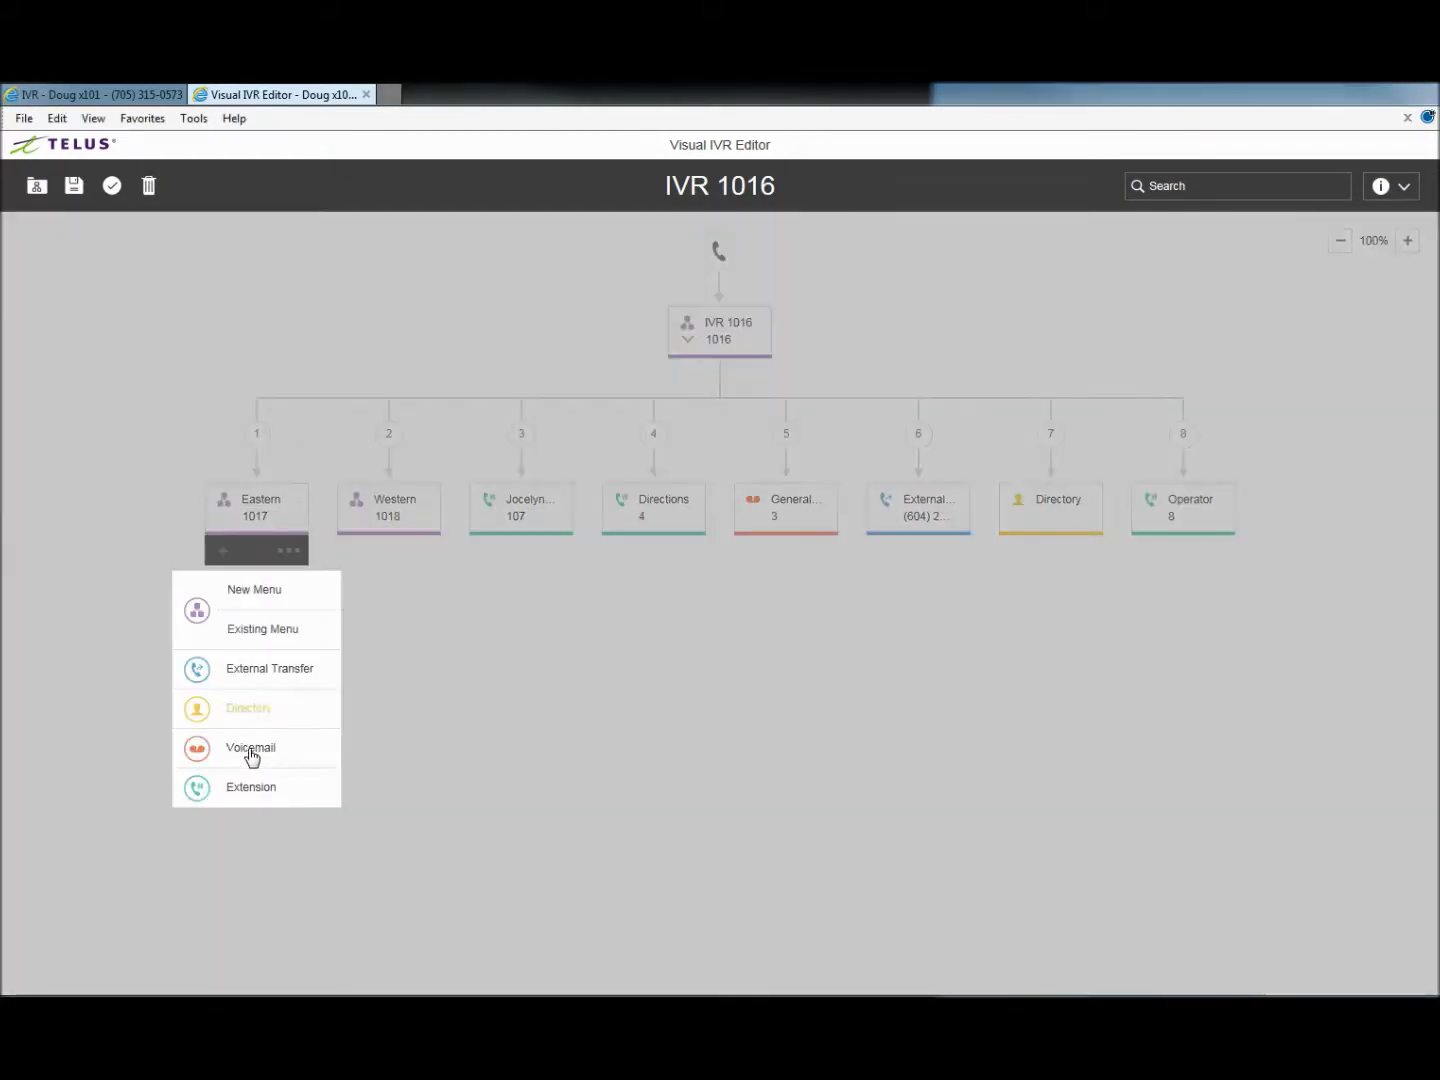
click(249, 789)
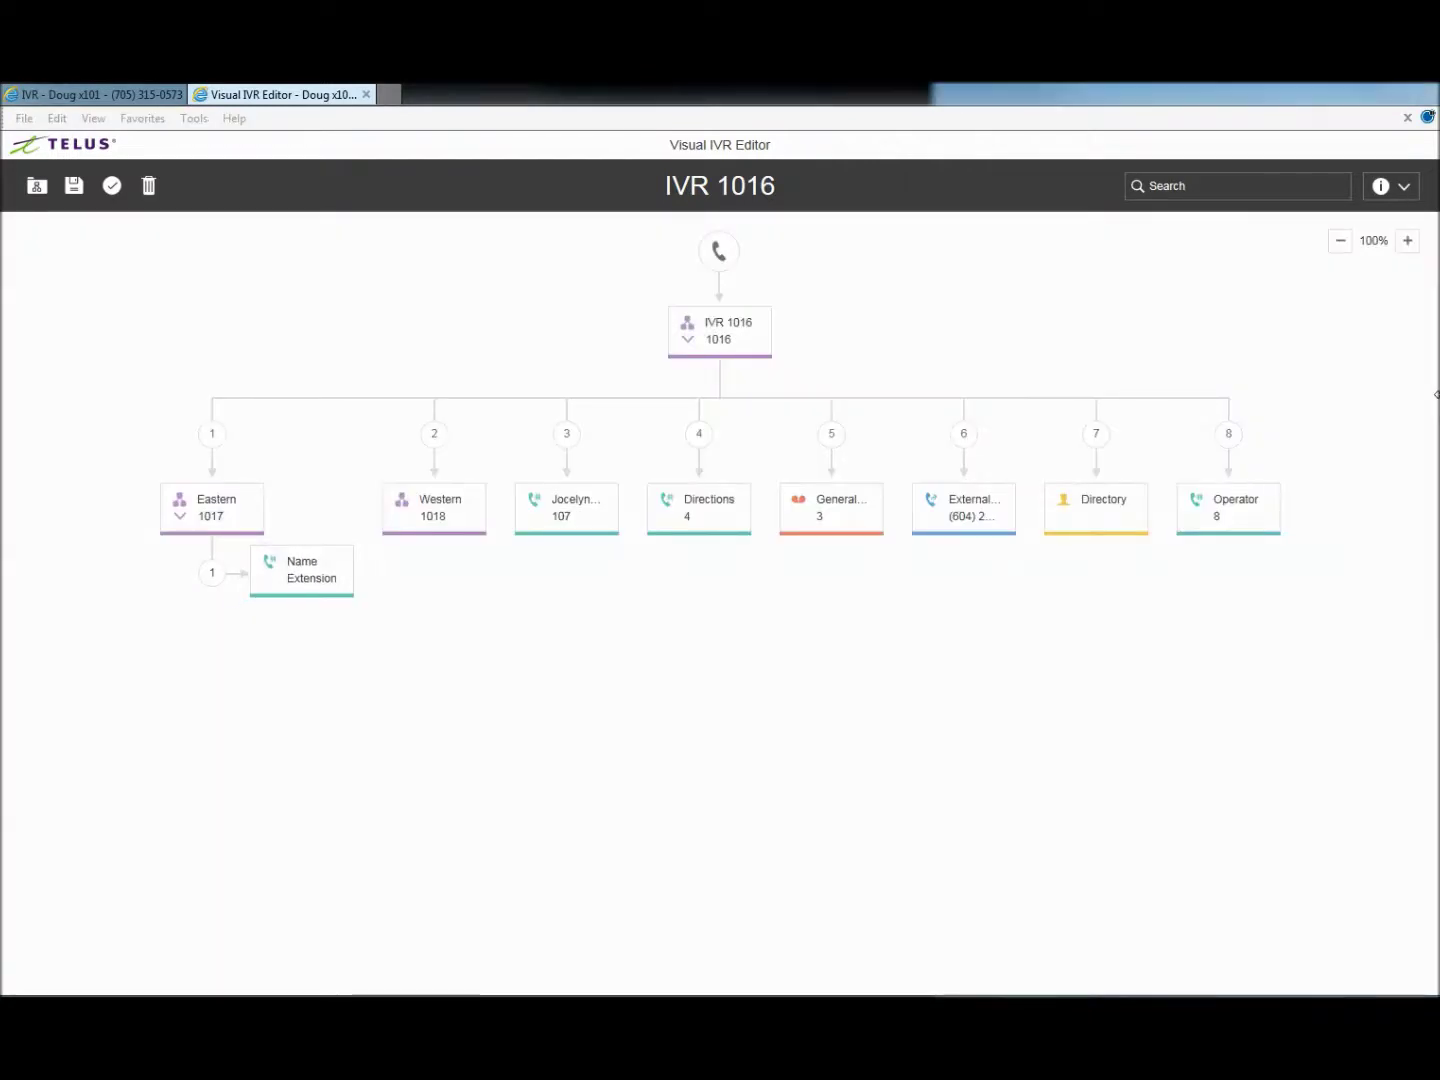
click(179, 551)
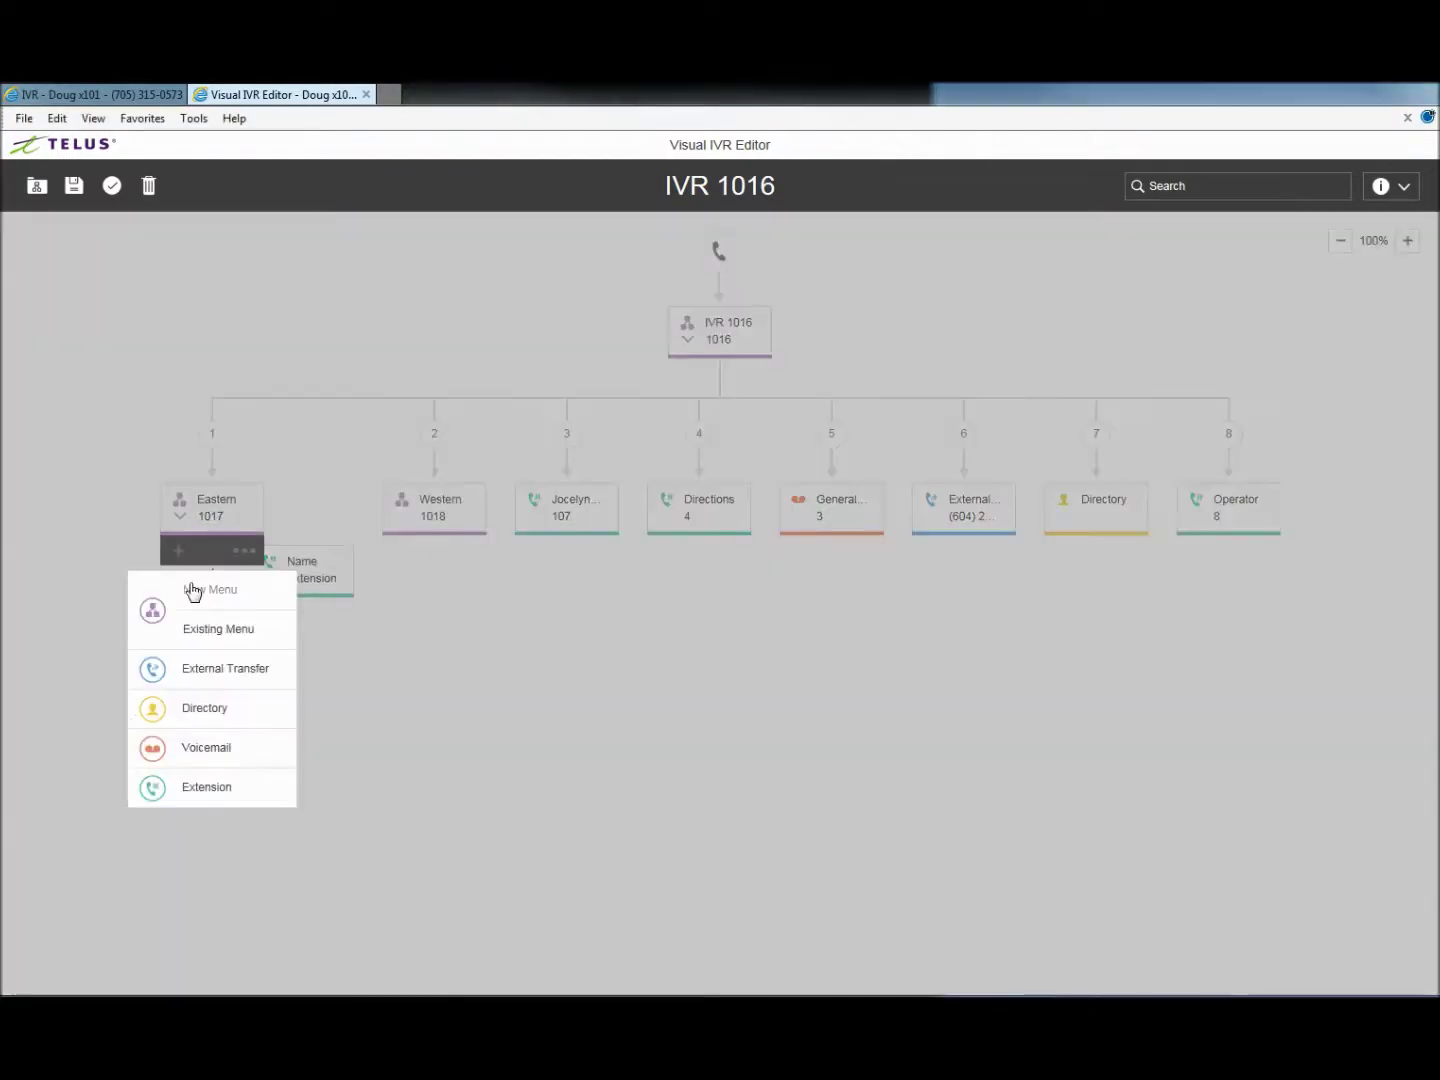
click(200, 787)
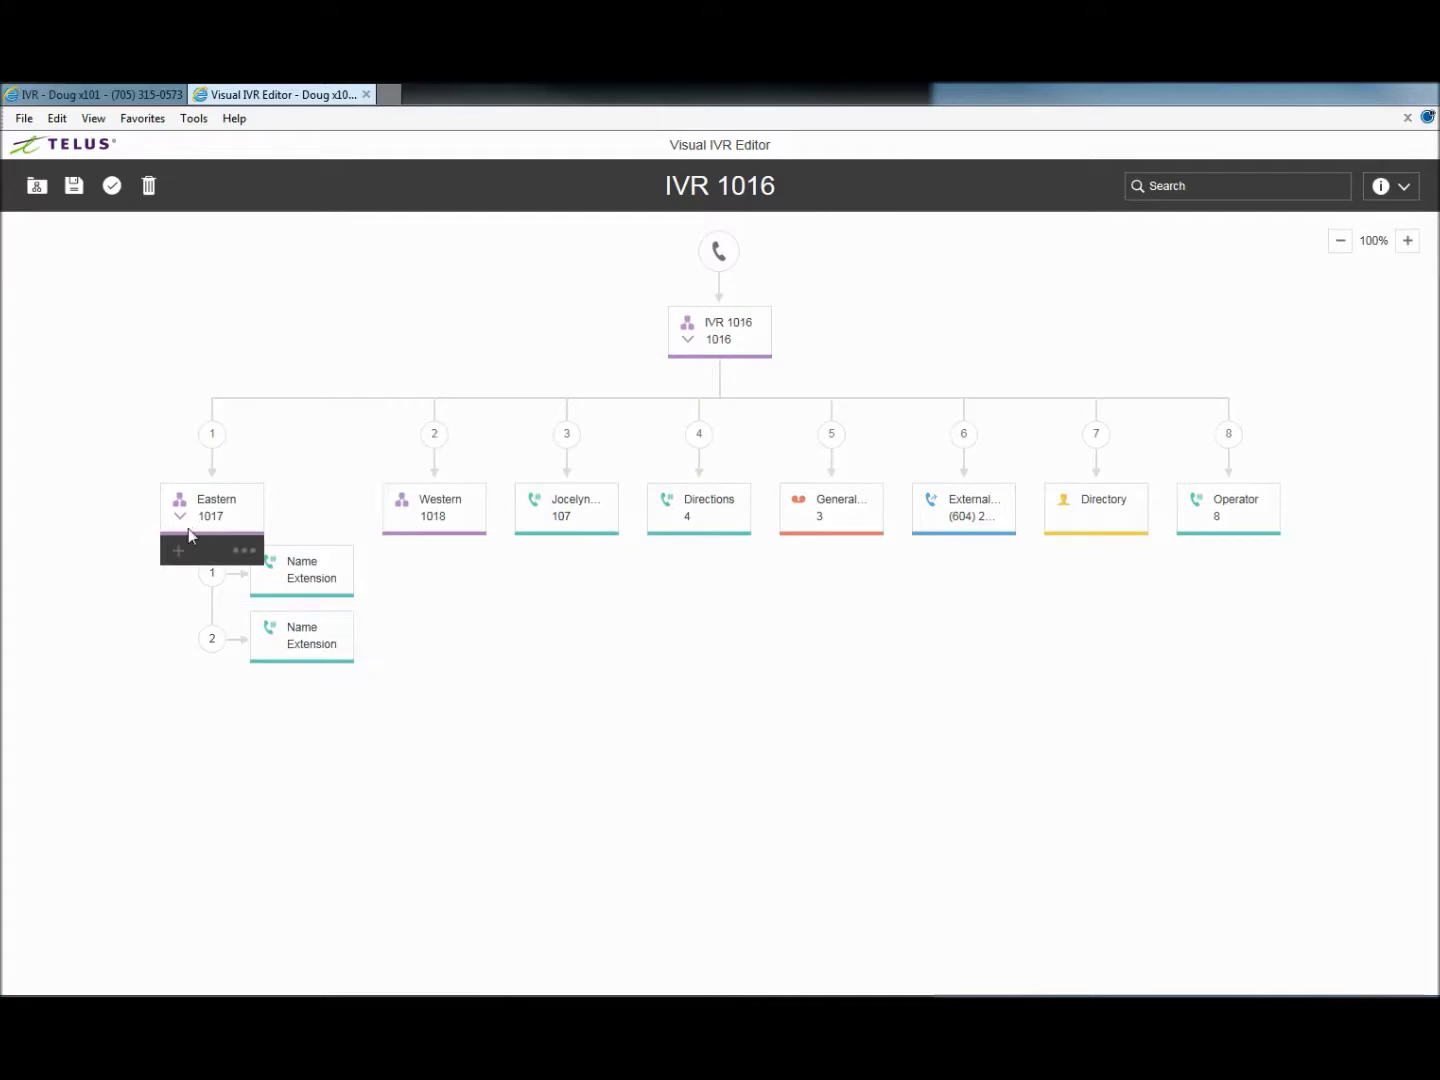
click(179, 551)
click(206, 787)
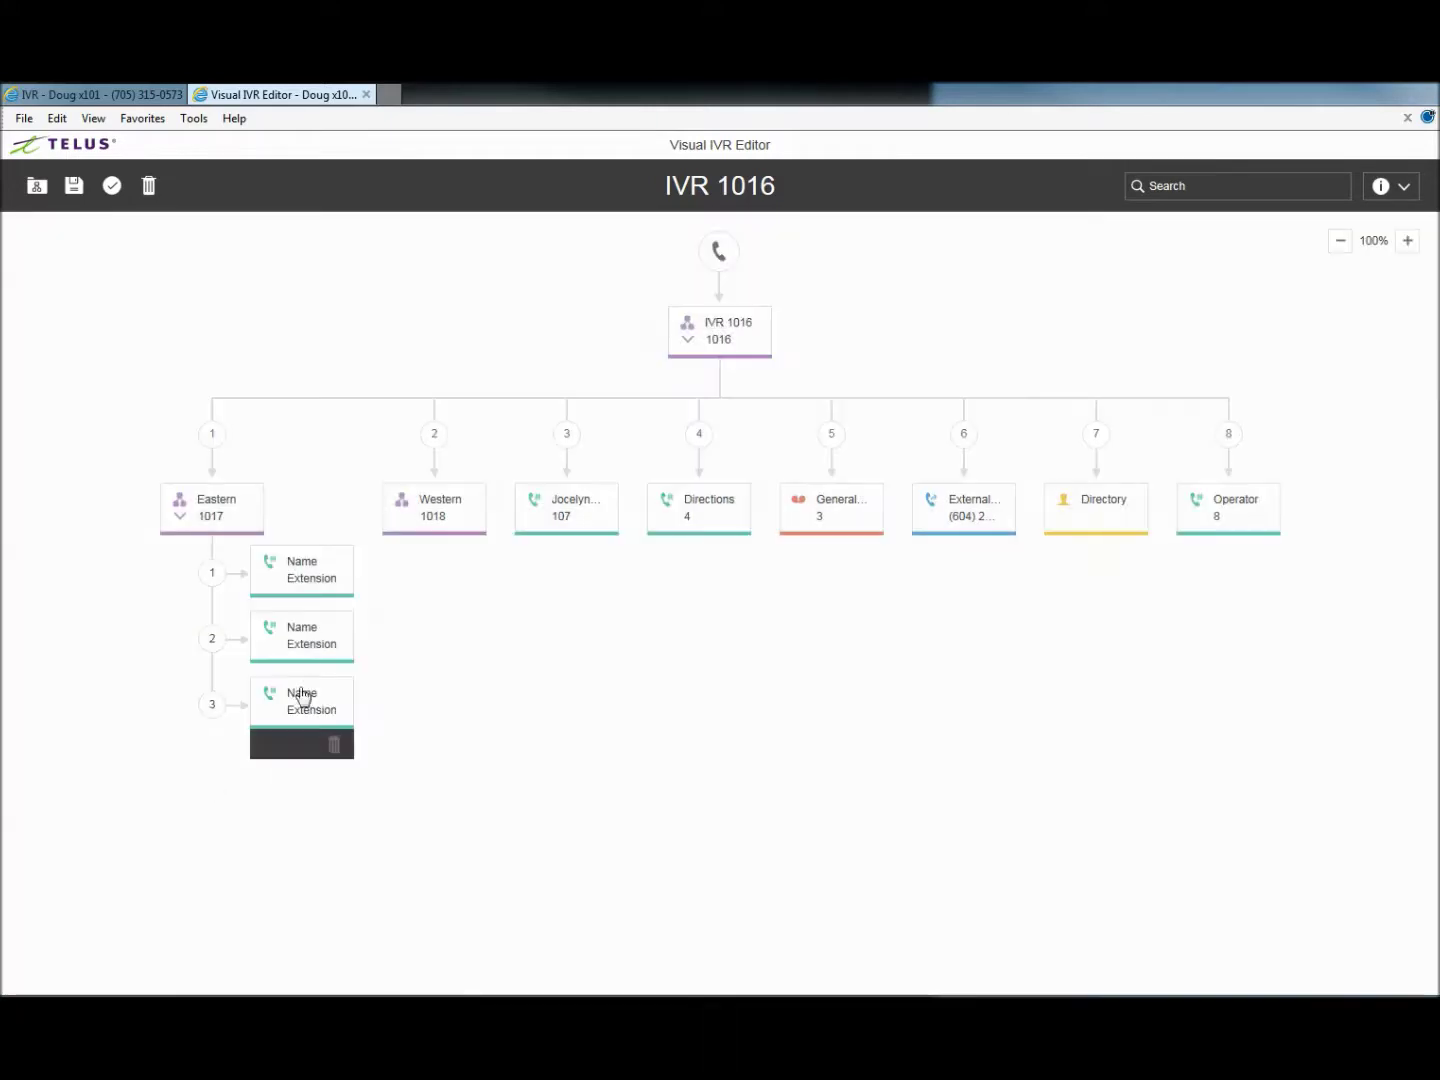
Step: Assign Sales, Ext. 1, to the extension branch on key 1 of the Eastern submenu
click(302, 572)
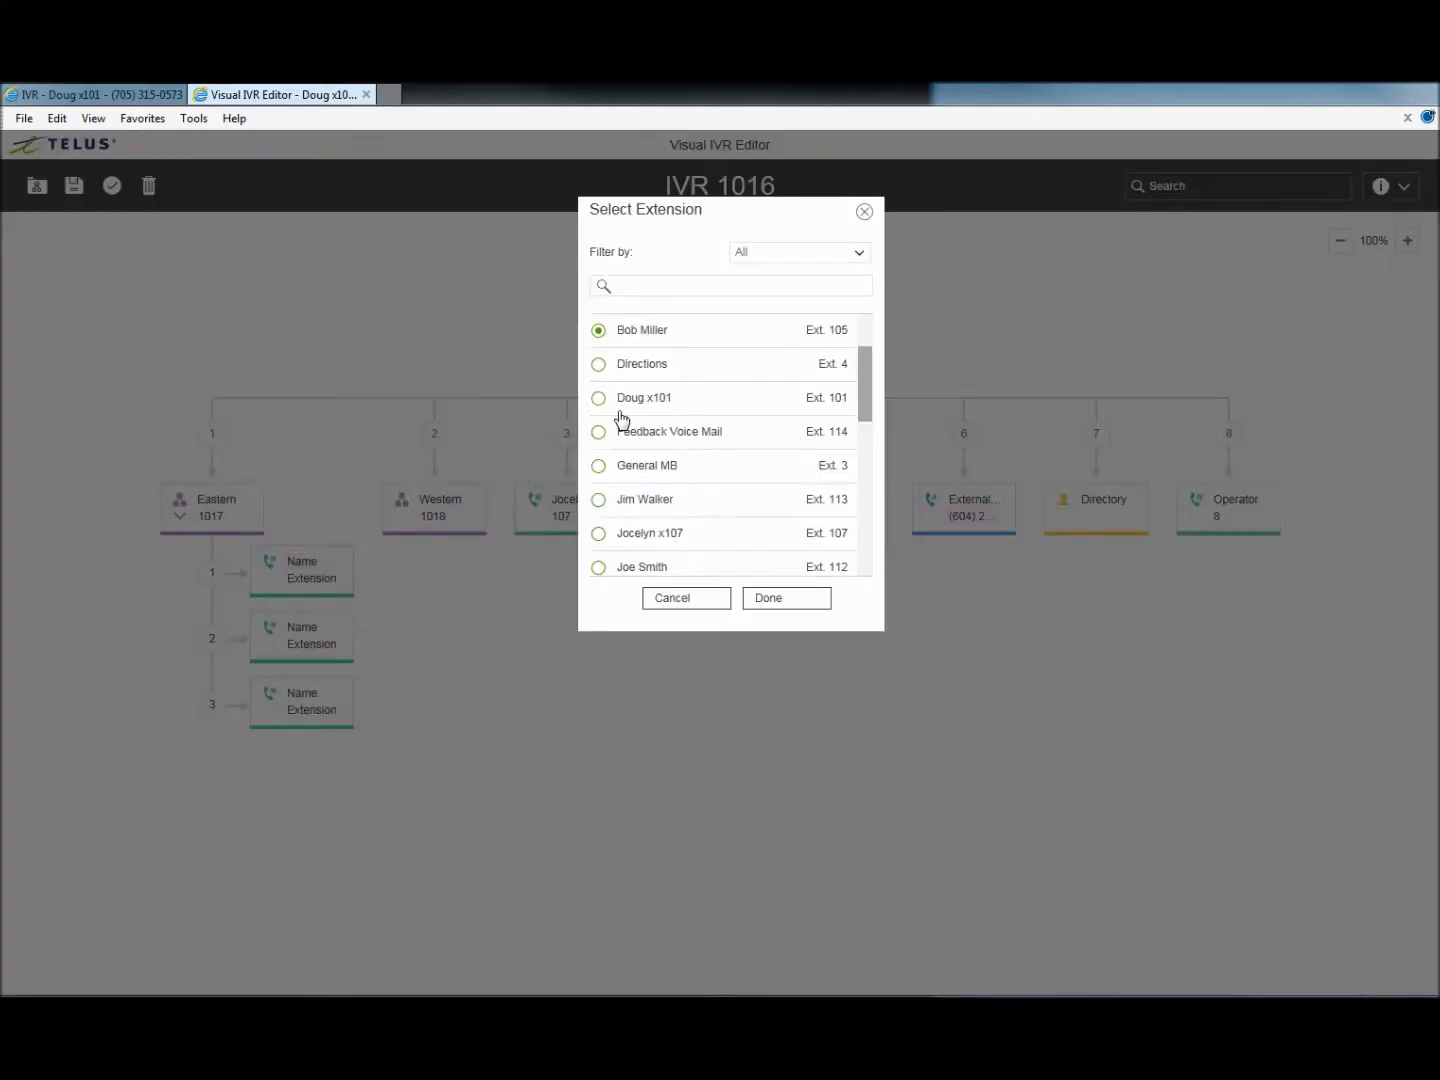
scroll(640, 420, down, 1)
scroll(643, 425, down, 3)
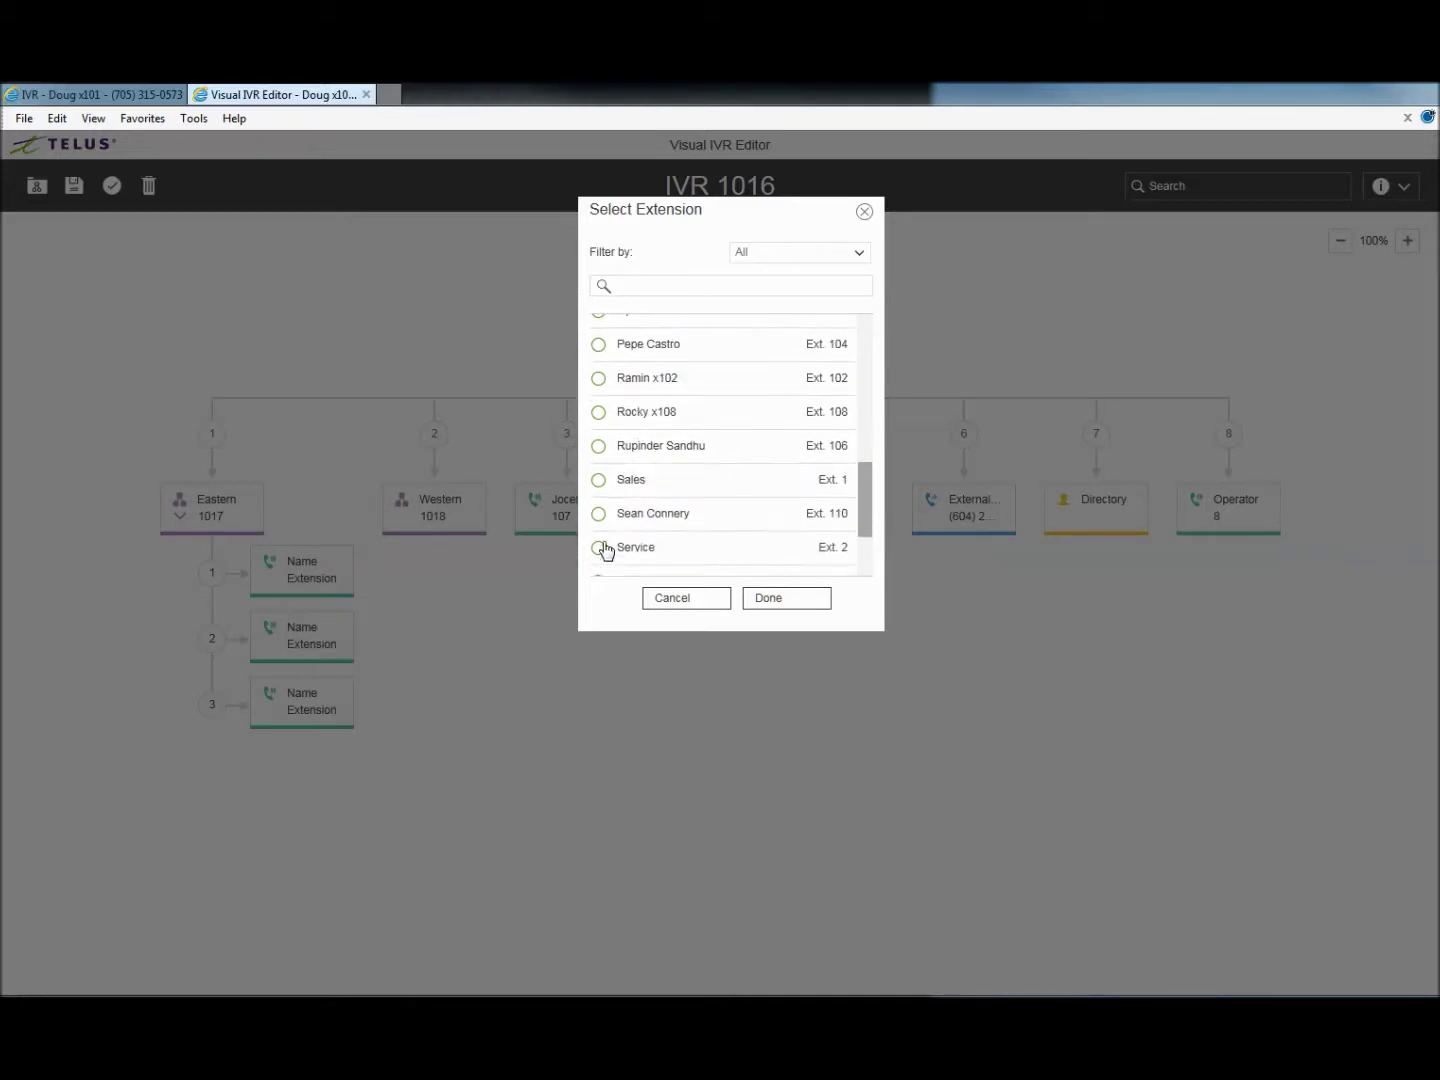
click(600, 482)
click(785, 599)
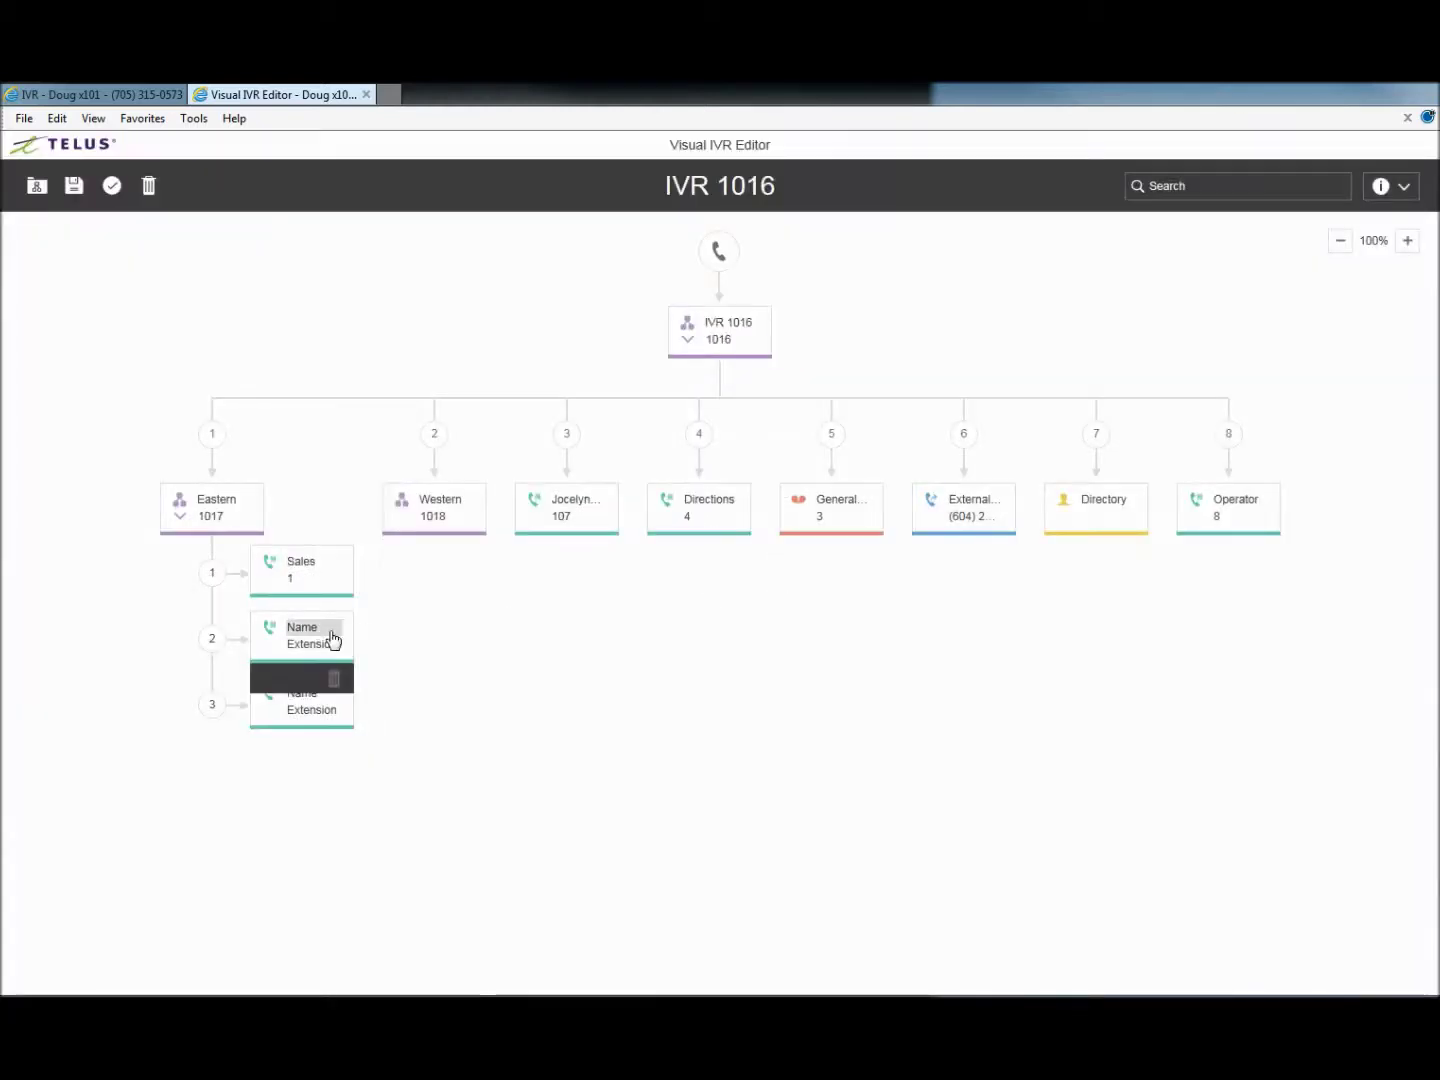
Step: Assign Service, Ext. 2, to the extension branch on key 2 of the Eastern submenu
click(320, 640)
scroll(677, 497, down, 1)
scroll(677, 497, down, 3)
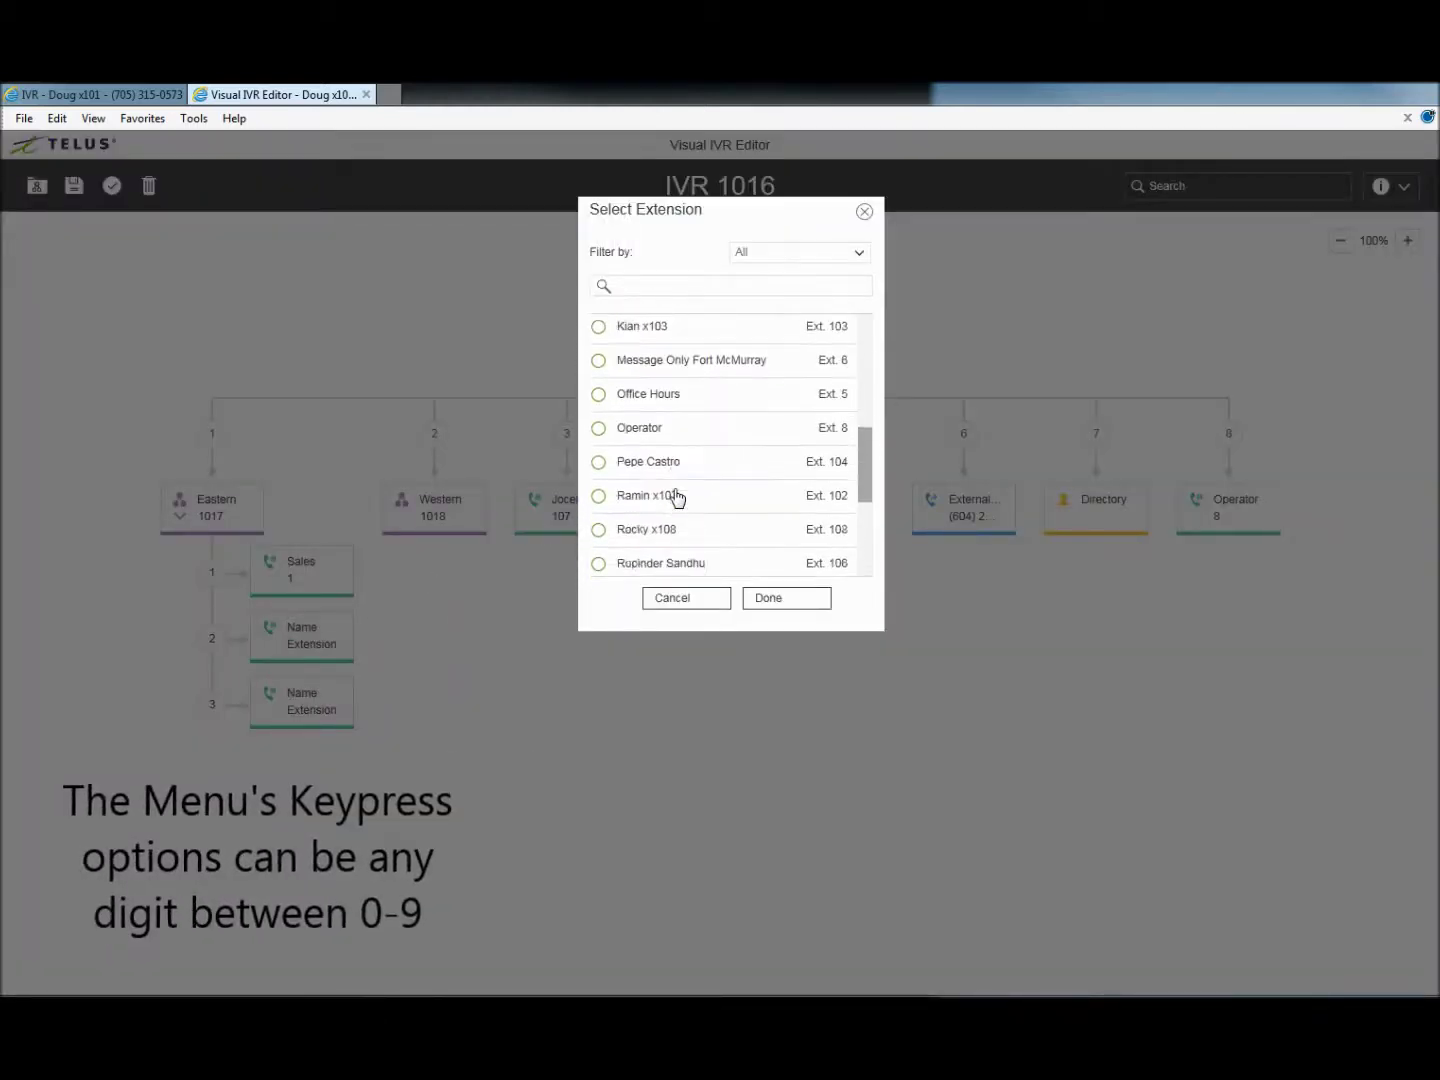
click(776, 599)
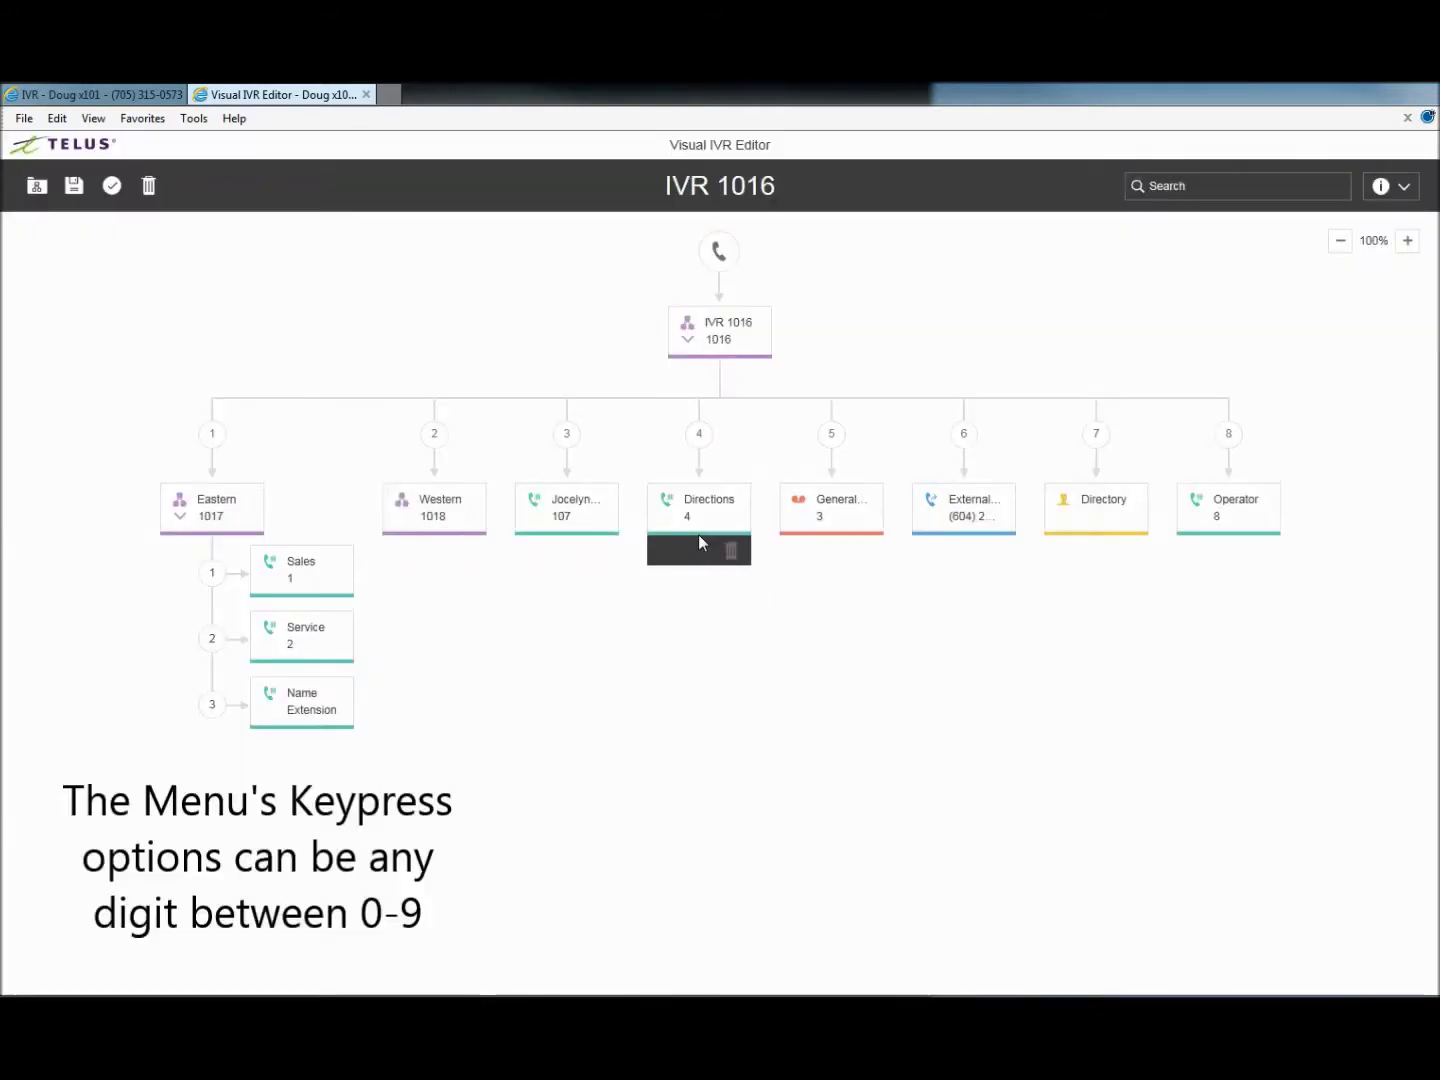
Step: Assign Operator, Ext. 8, to the extension branch on key 3 of the Eastern submenu
click(307, 693)
scroll(691, 524, down, 2)
scroll(692, 520, down, 1)
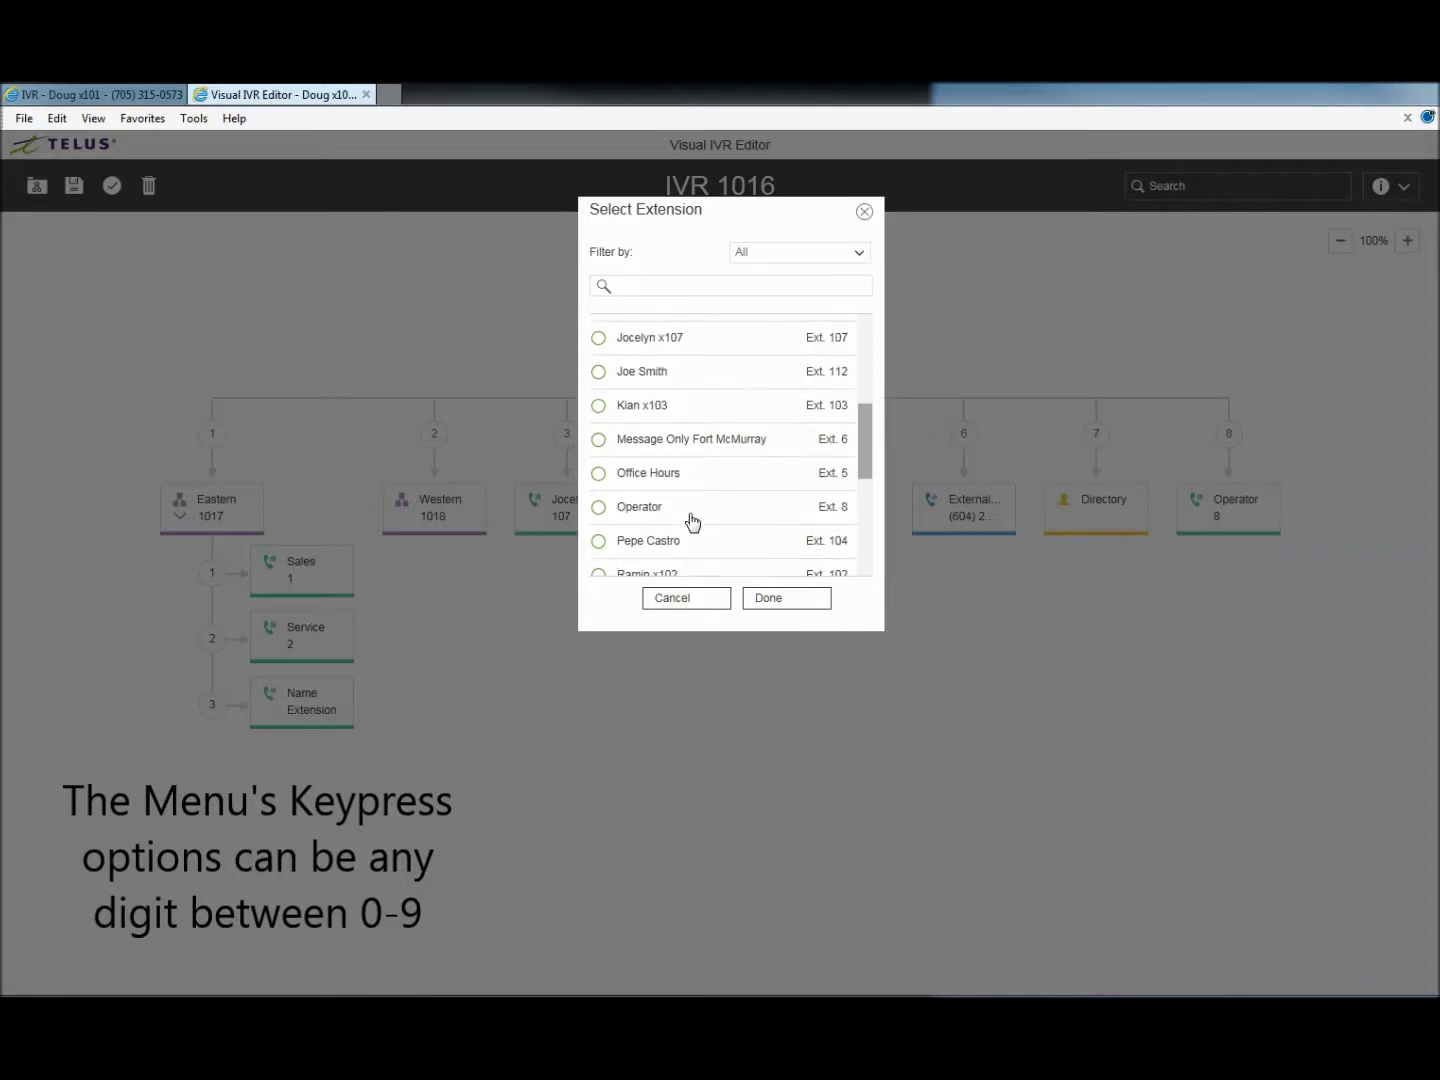
click(652, 508)
click(786, 600)
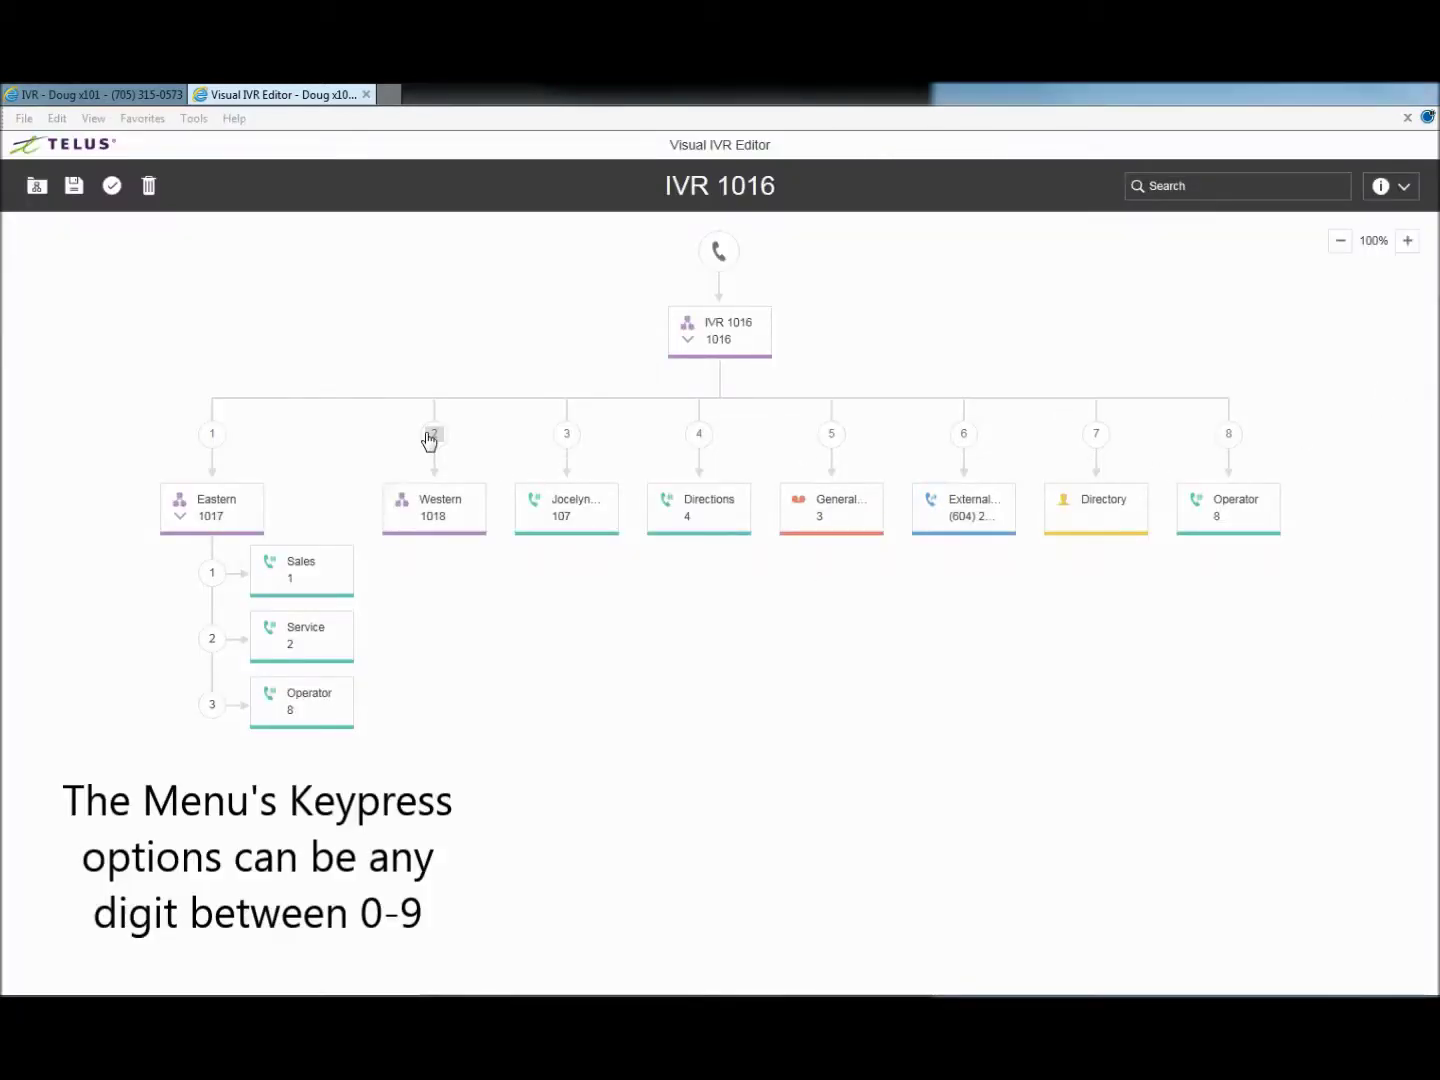
Step: Review the top menu's language, prompt and generic key press settings, leaving them without saving
mouse_move(322, 752)
mouse_move(418, 528)
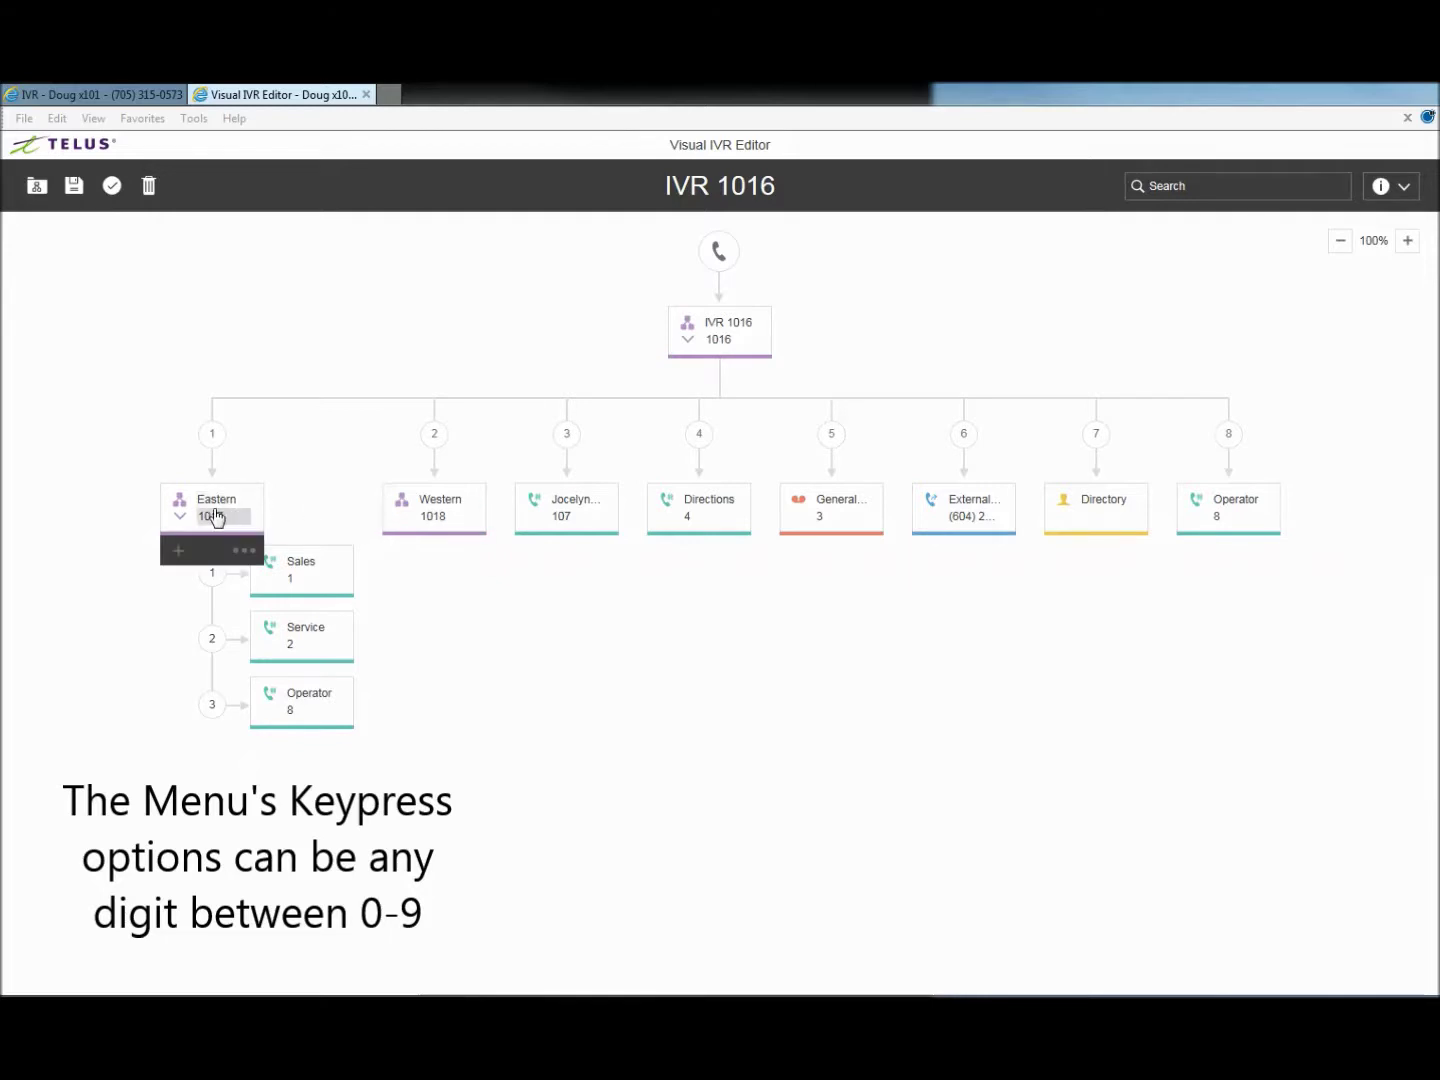
click(752, 375)
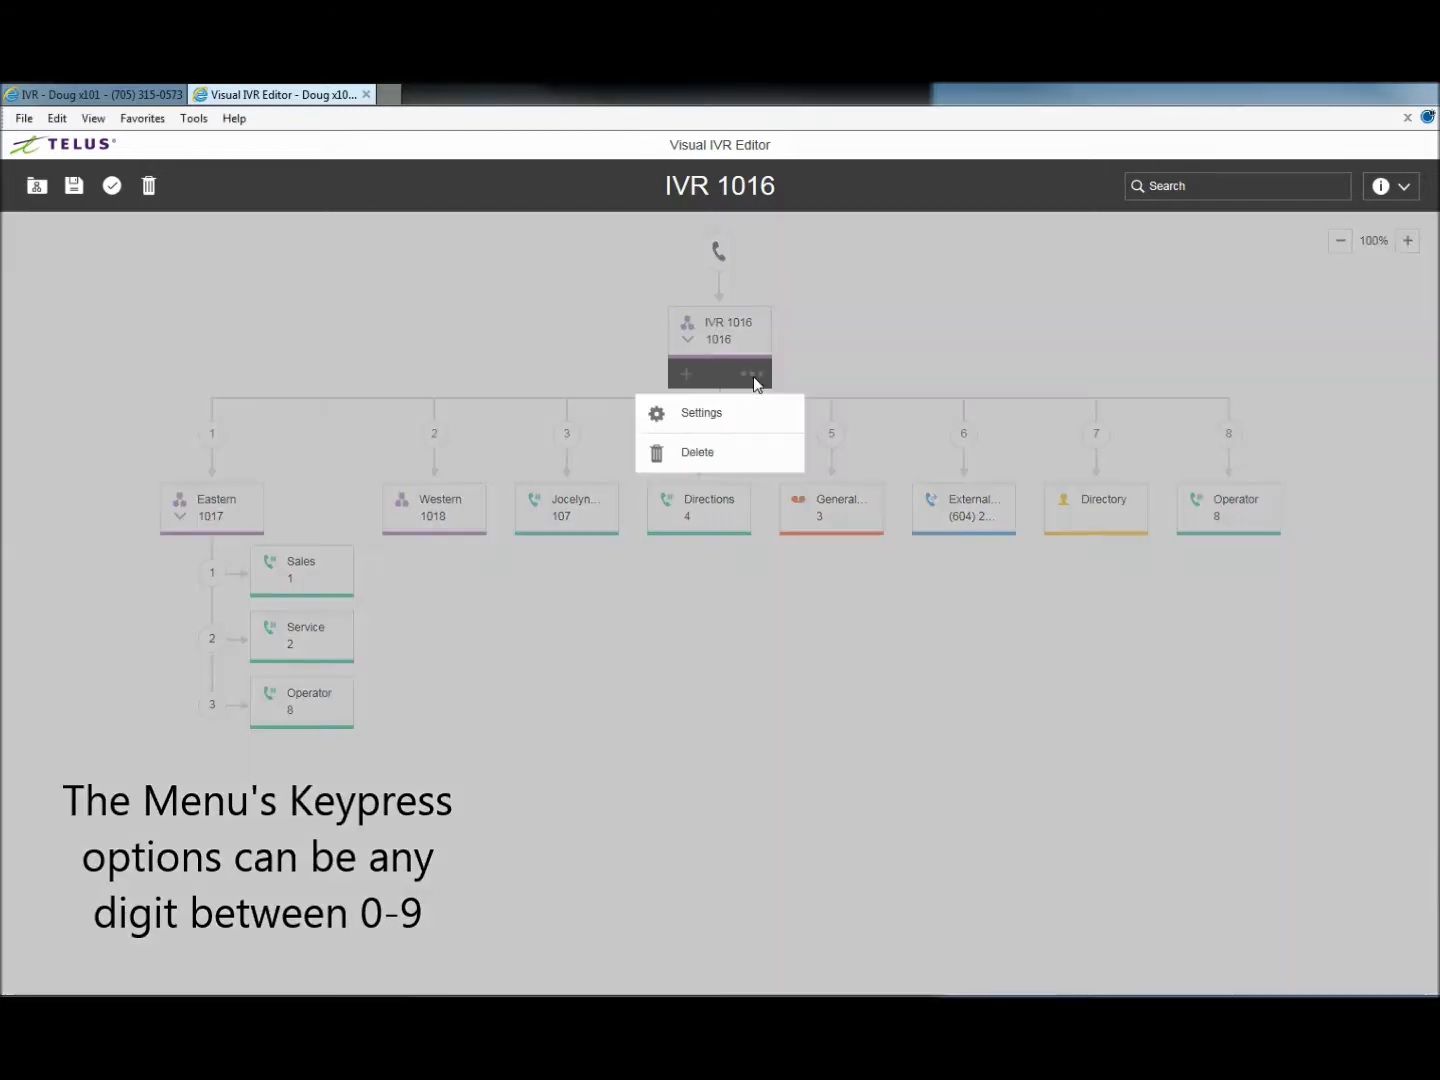
click(703, 414)
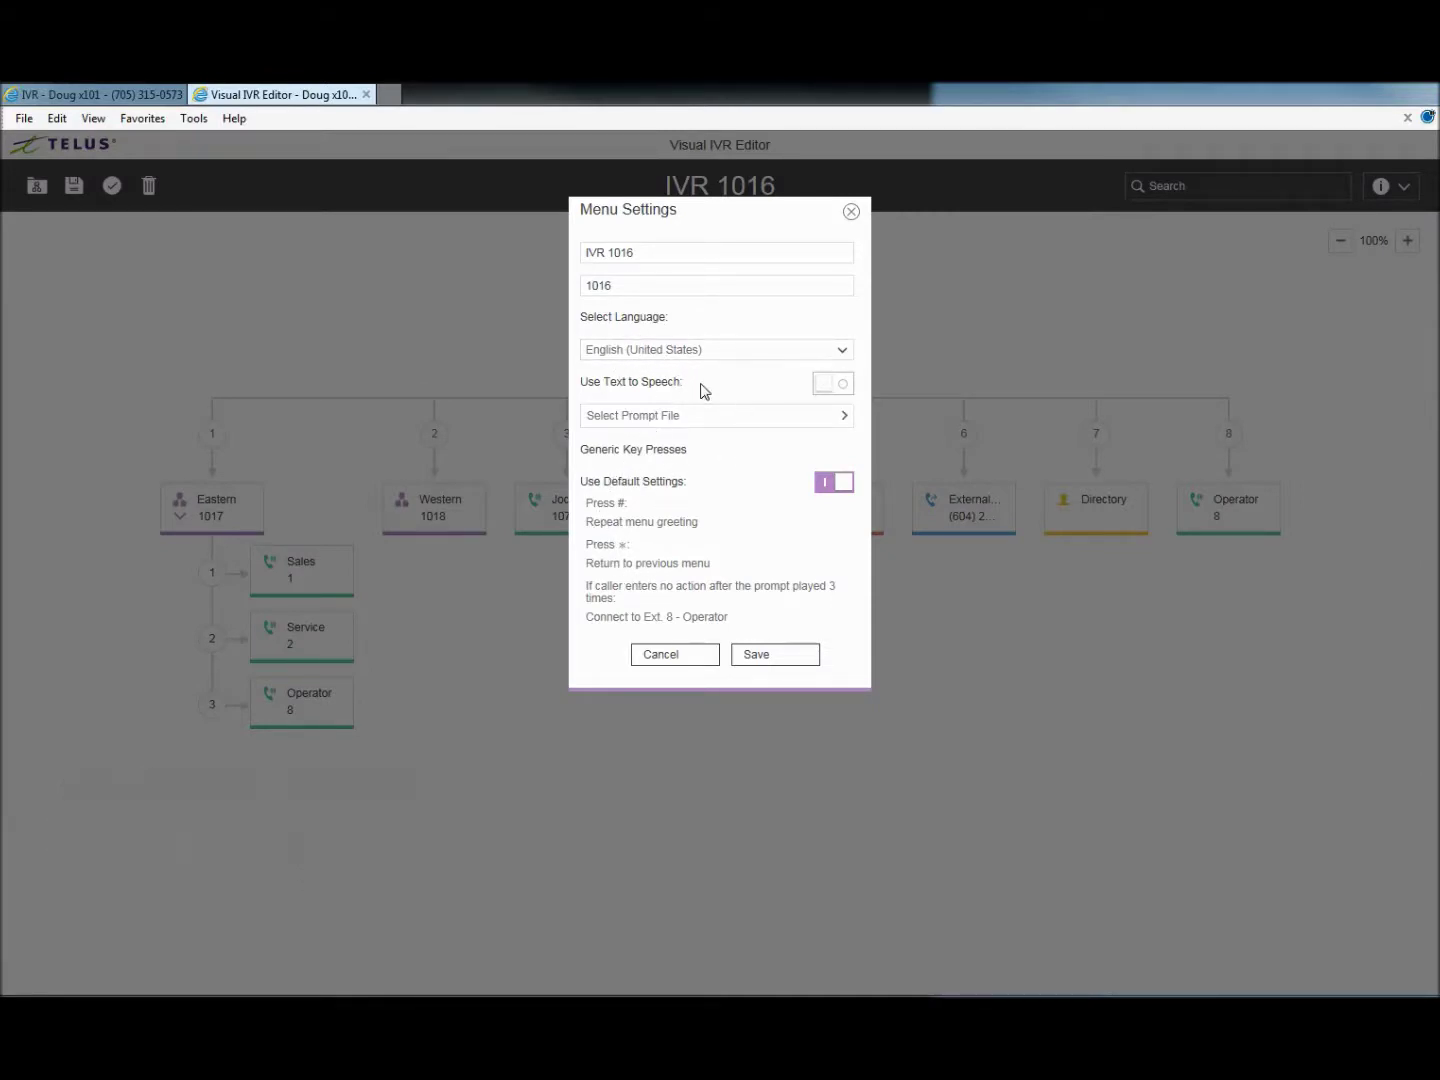
click(659, 656)
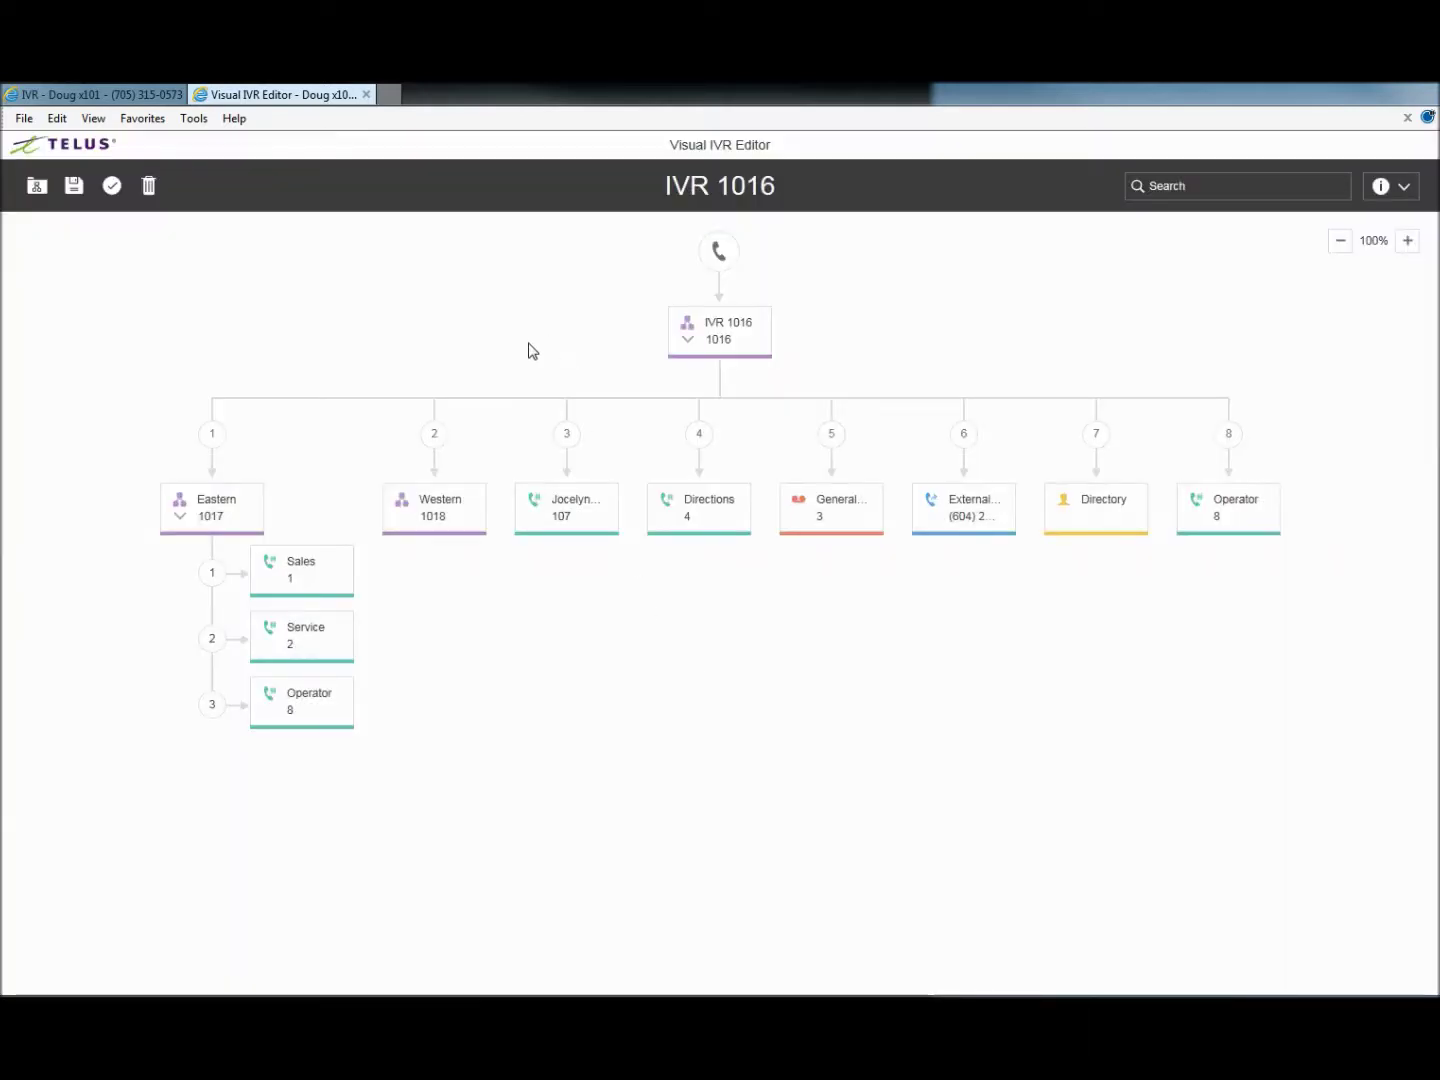
Step: Set the Eastern submenu's prompt file to Eastern Group and save its menu settings
mouse_move(236, 502)
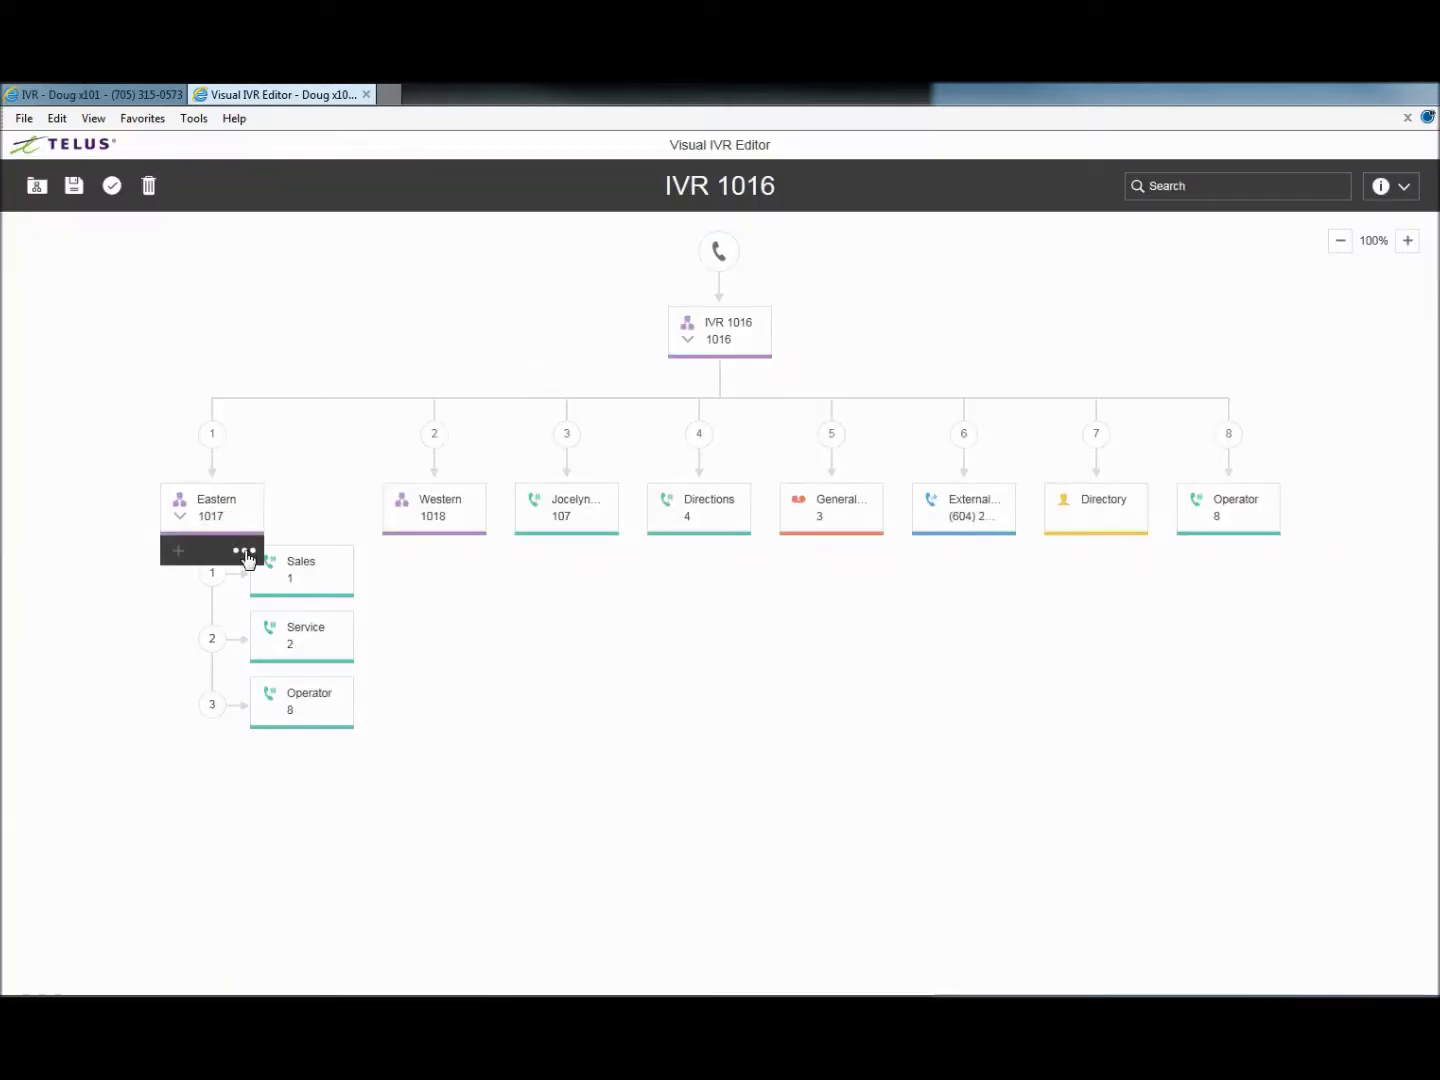
click(244, 551)
click(194, 590)
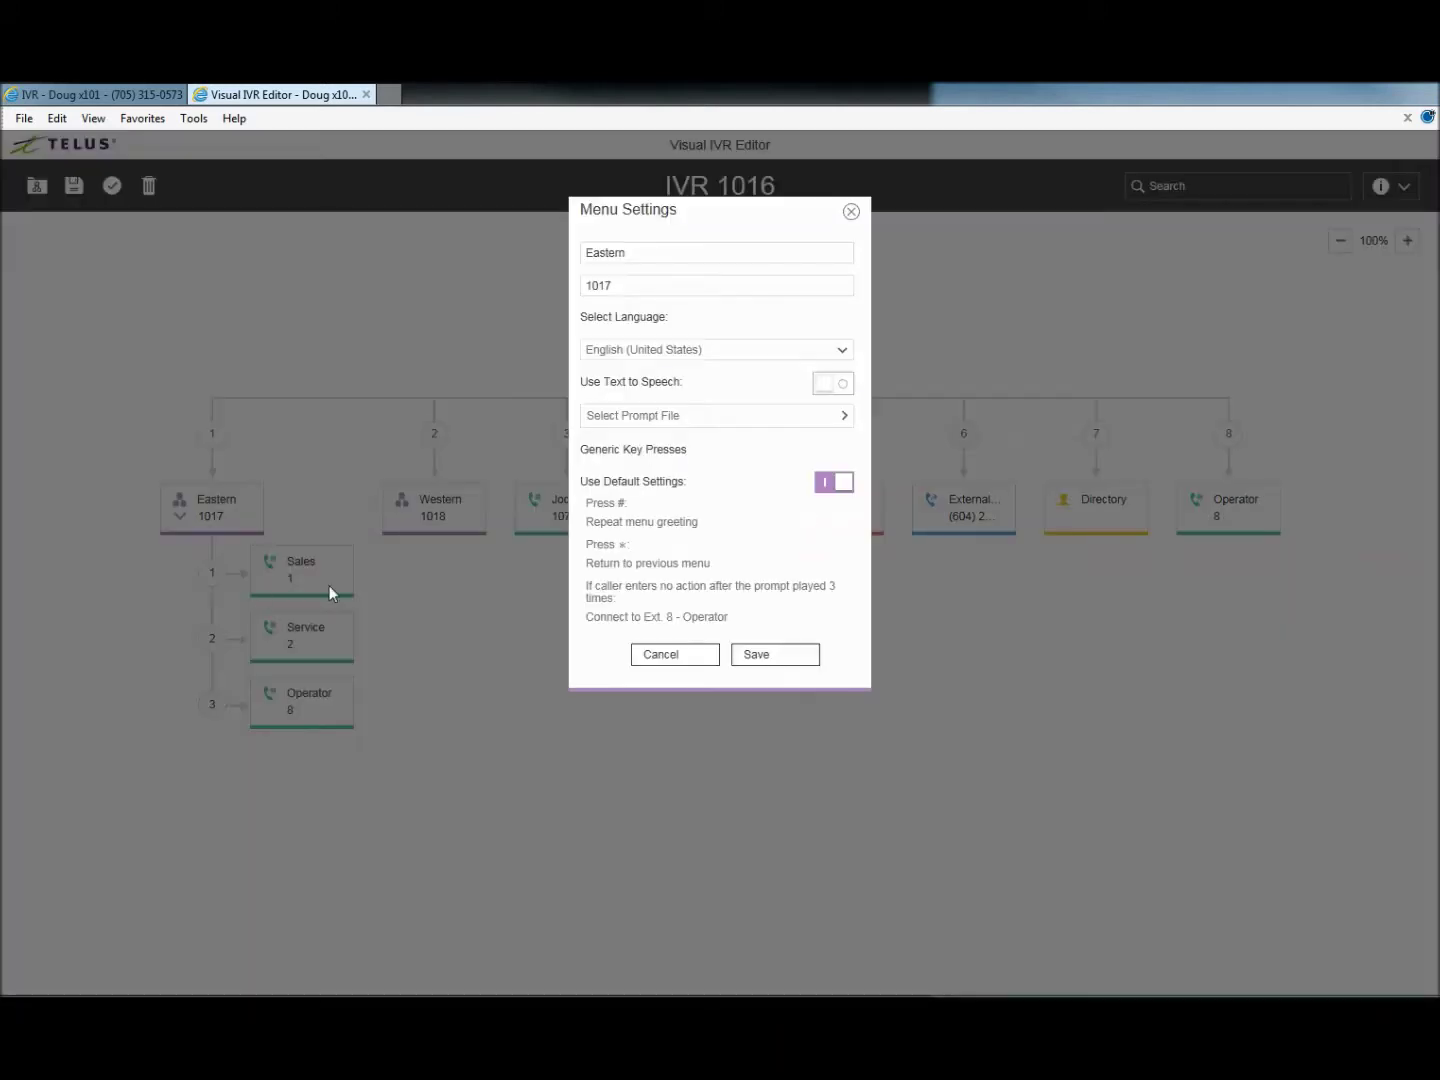
click(680, 424)
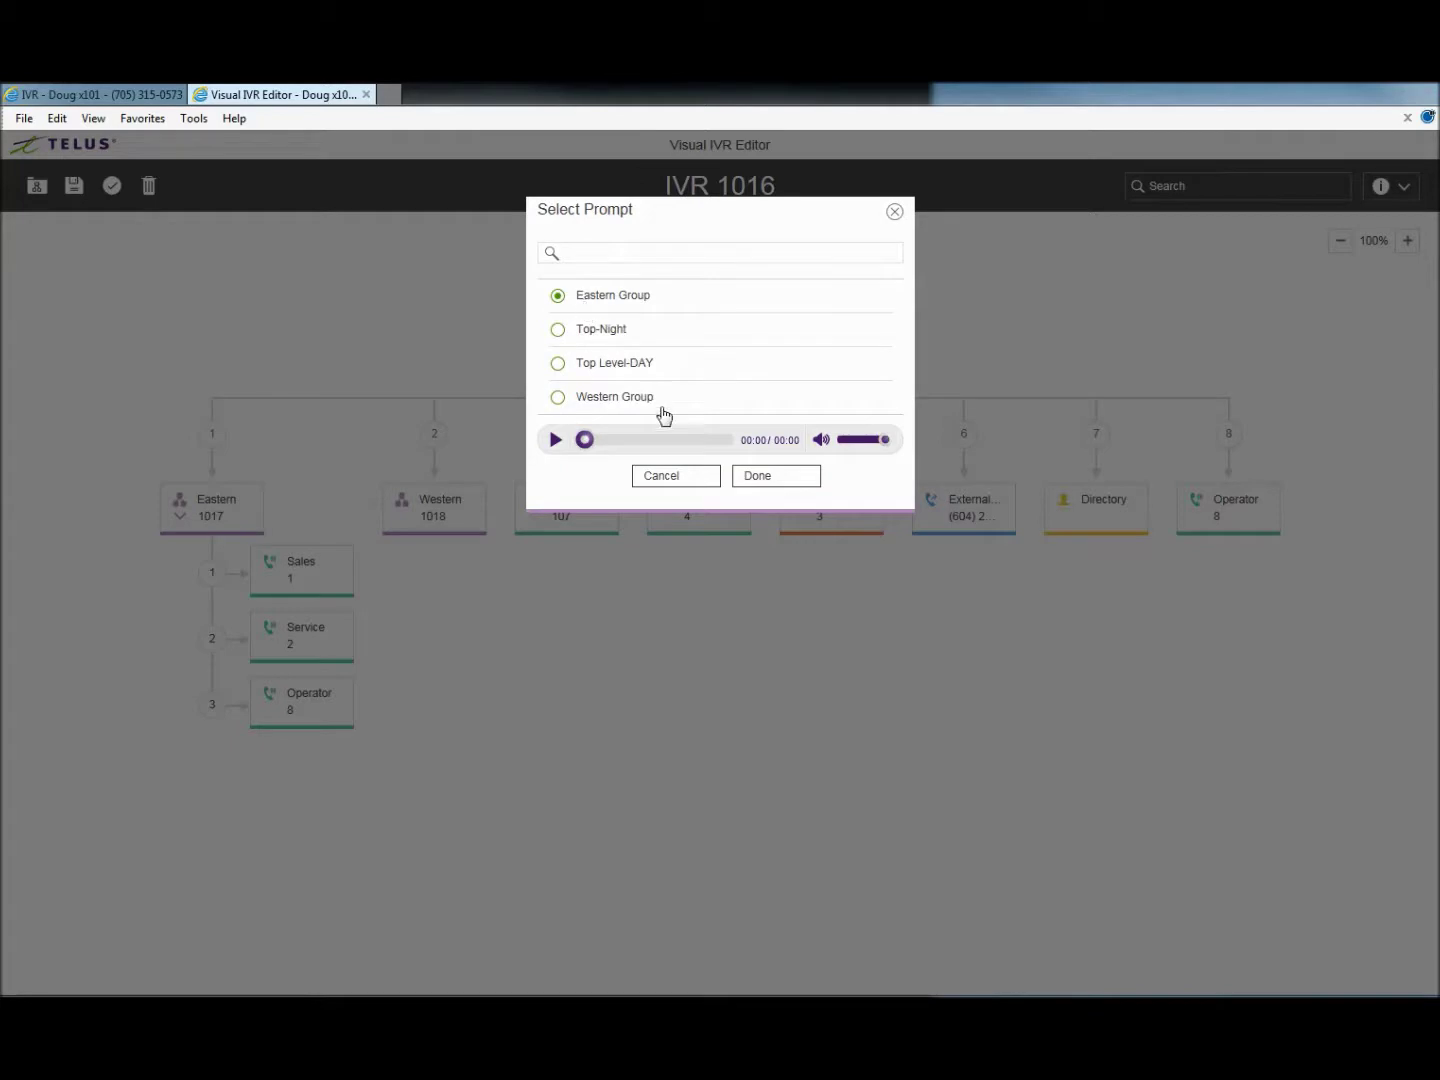
click(758, 478)
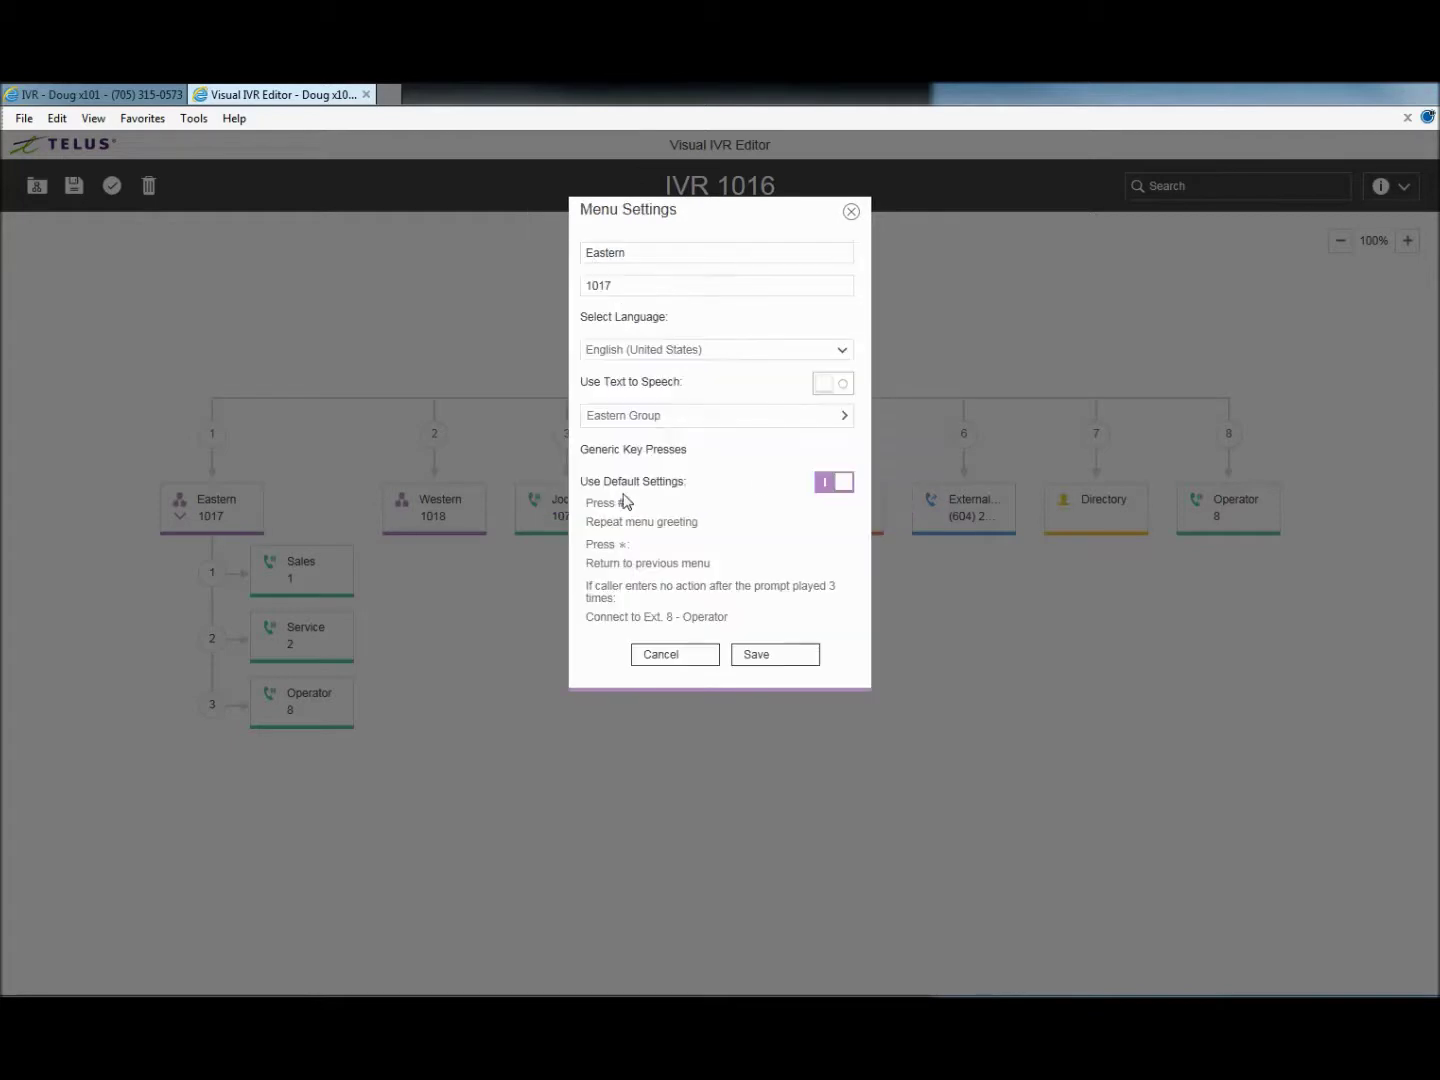
click(758, 656)
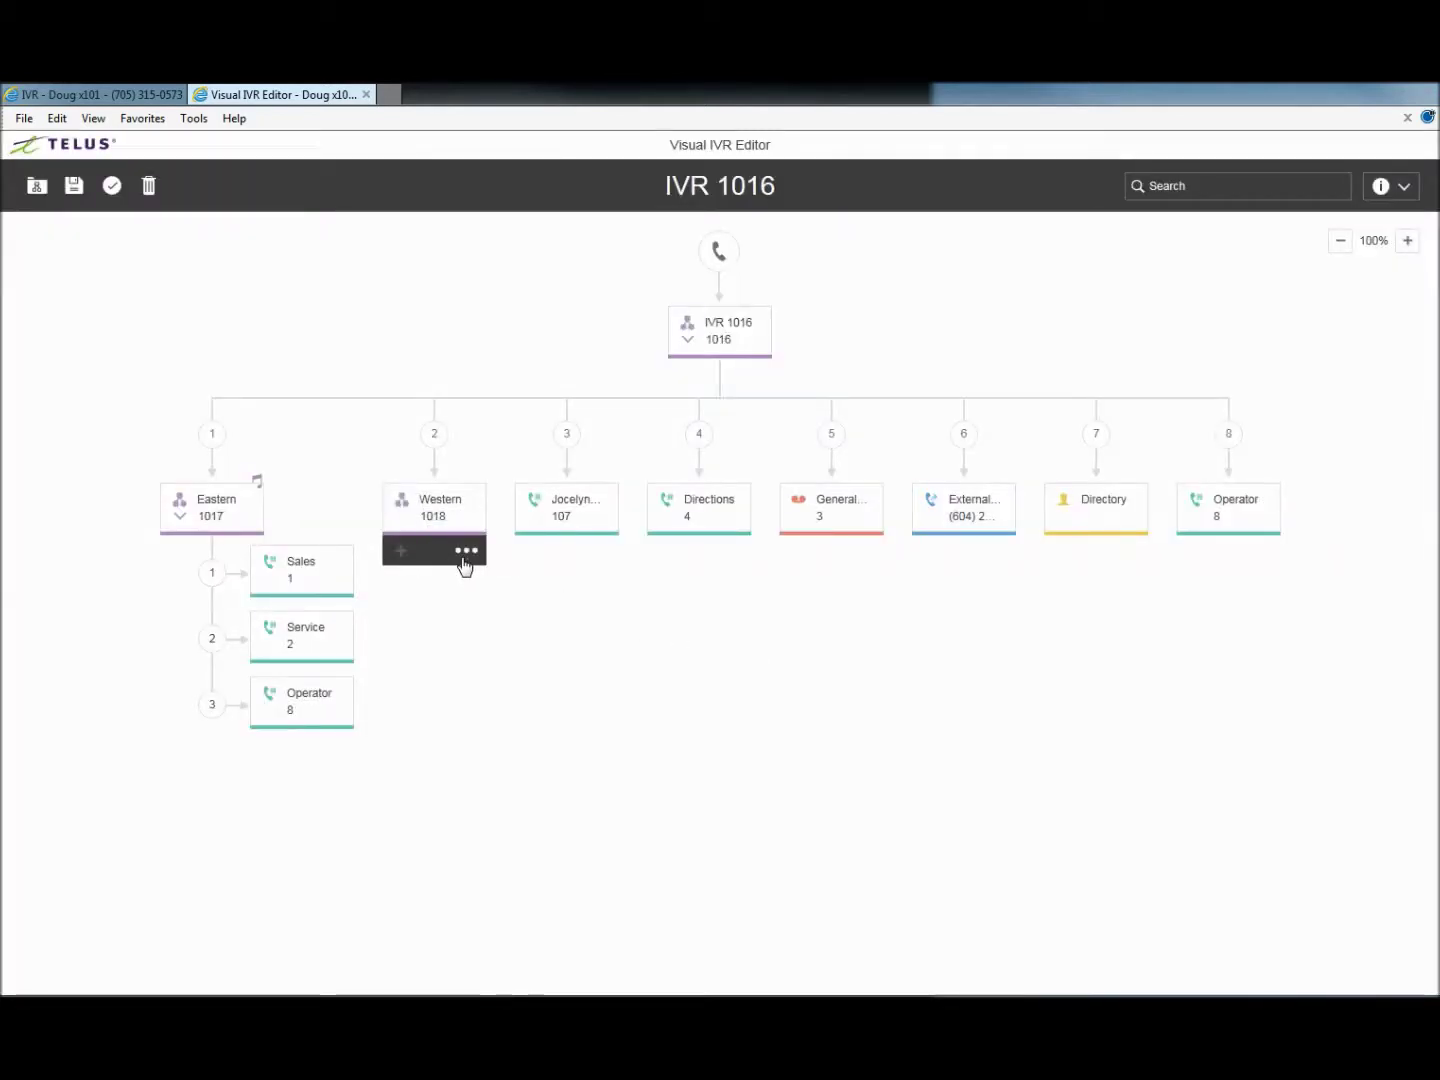
Step: Set the Western submenu's prompt file to Western Group and save its menu settings
click(466, 553)
click(423, 597)
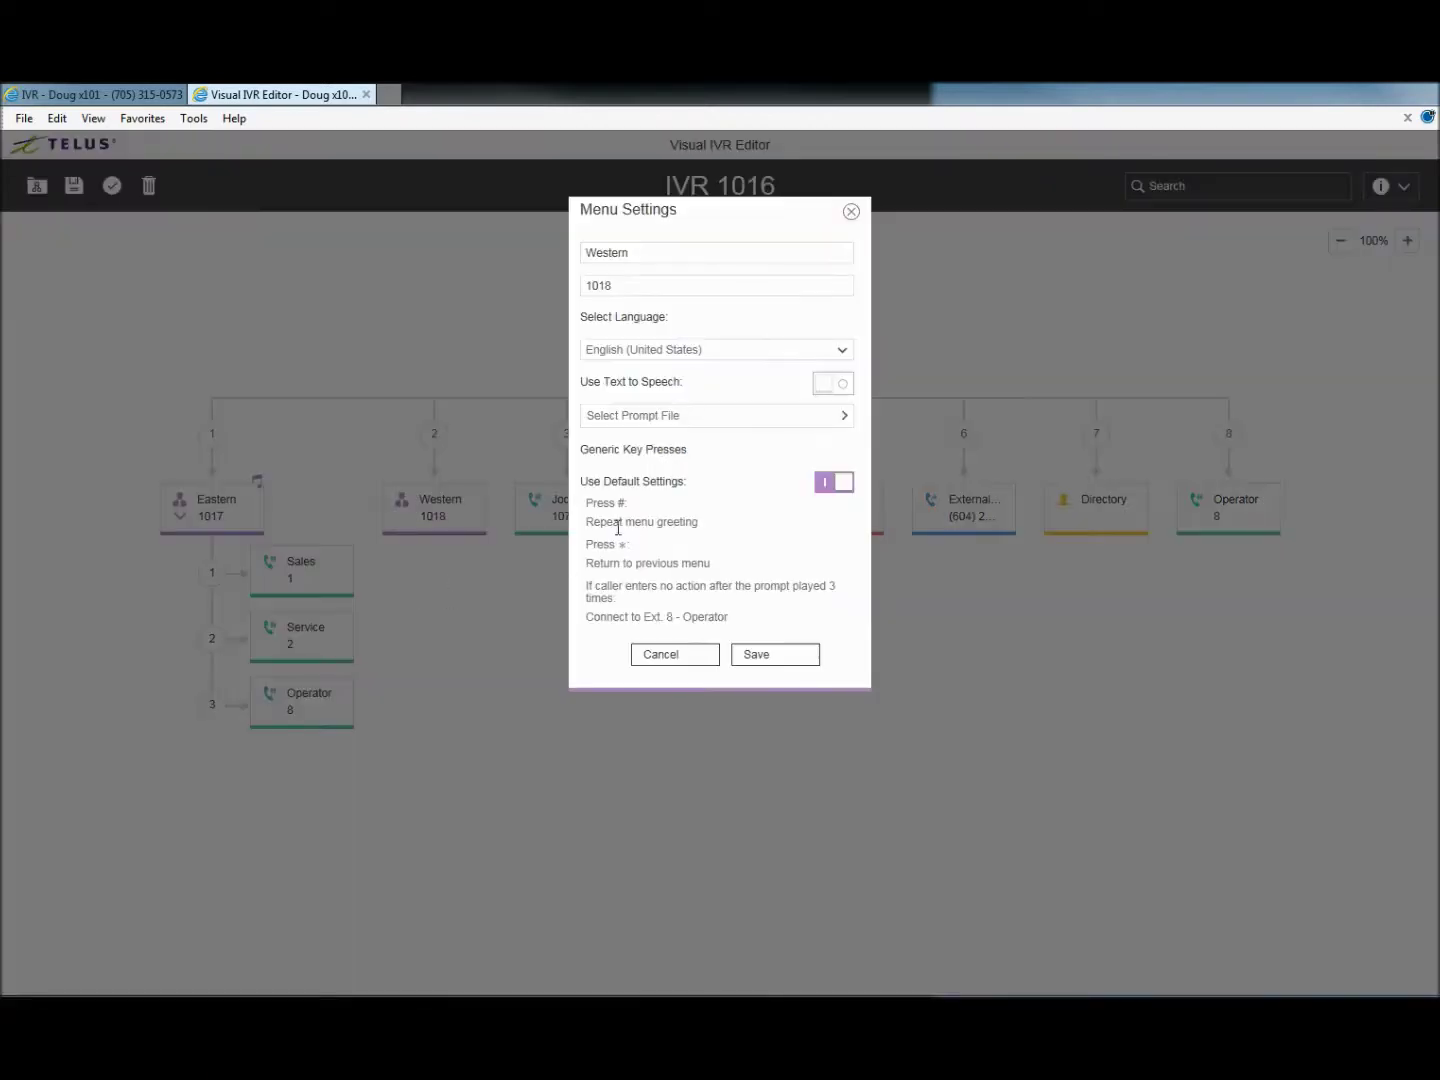
click(622, 418)
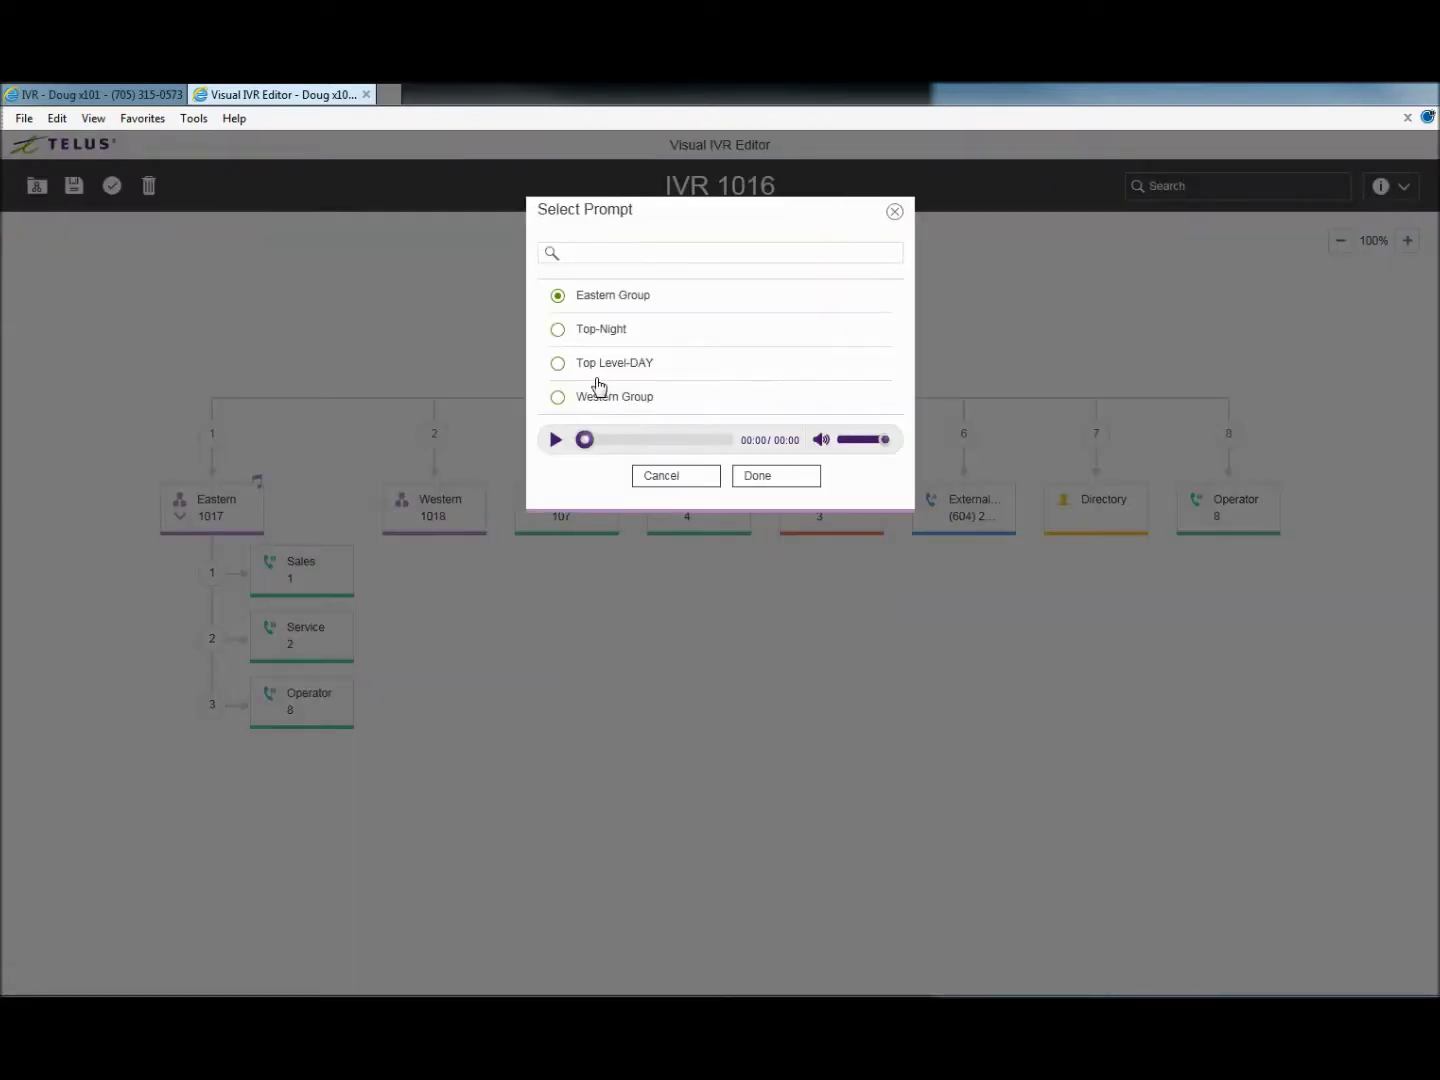
click(588, 400)
click(758, 477)
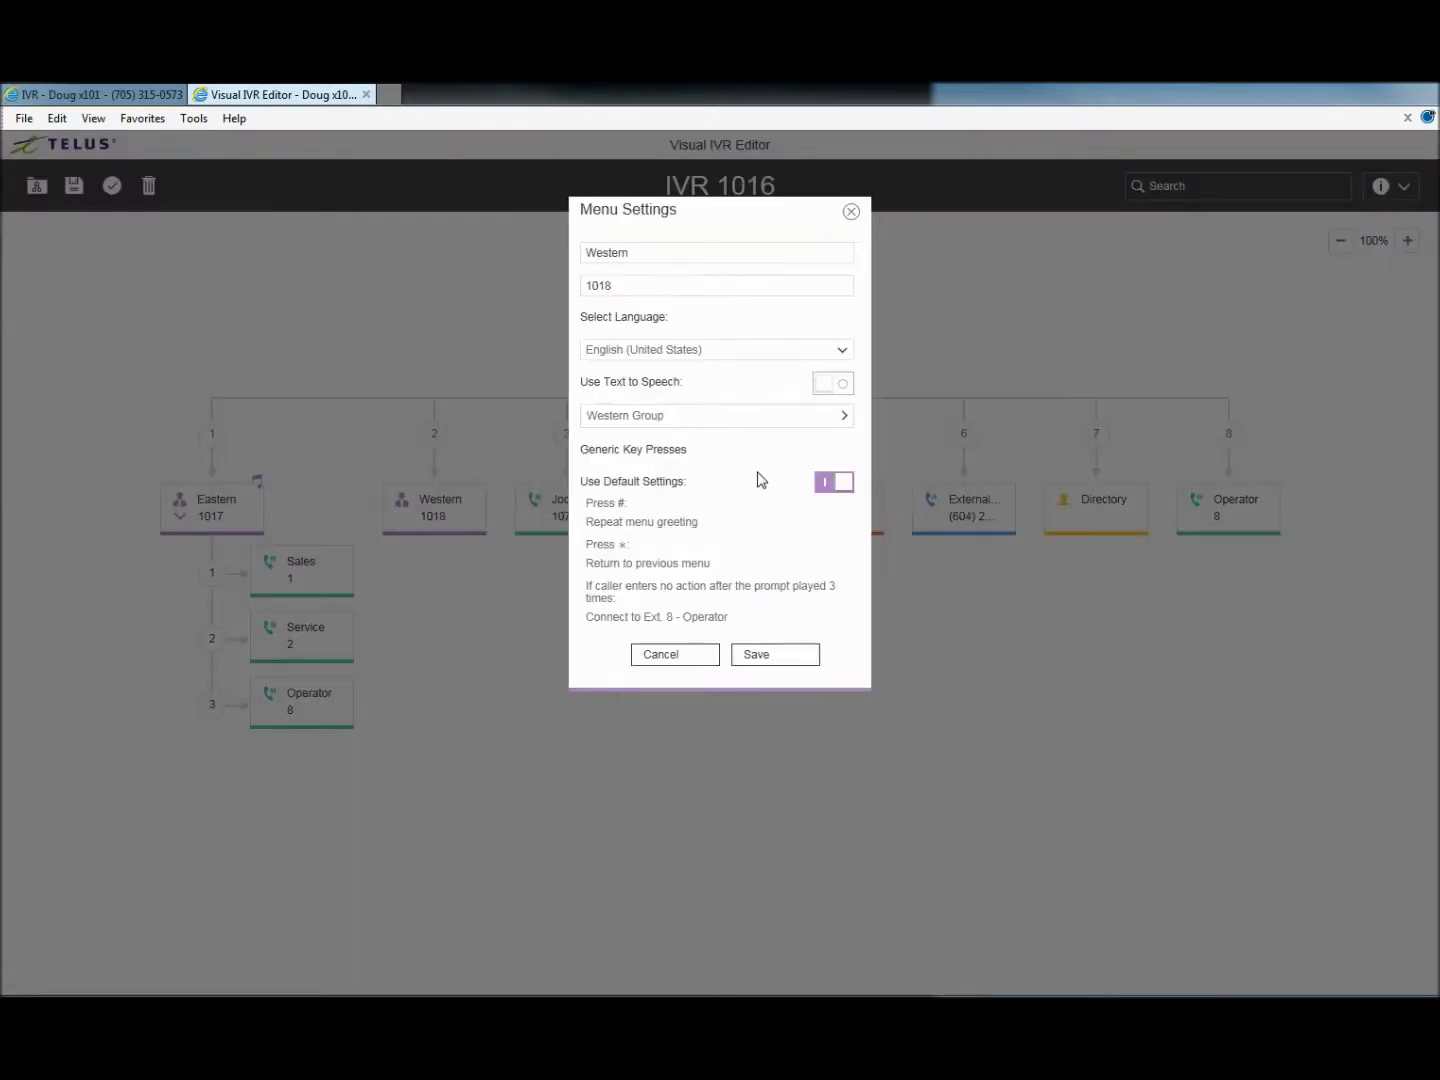
click(749, 657)
Step: Set the top-level IVR 1016 menu's prompt file to Top Level-DAY and save its menu settings
mouse_move(694, 334)
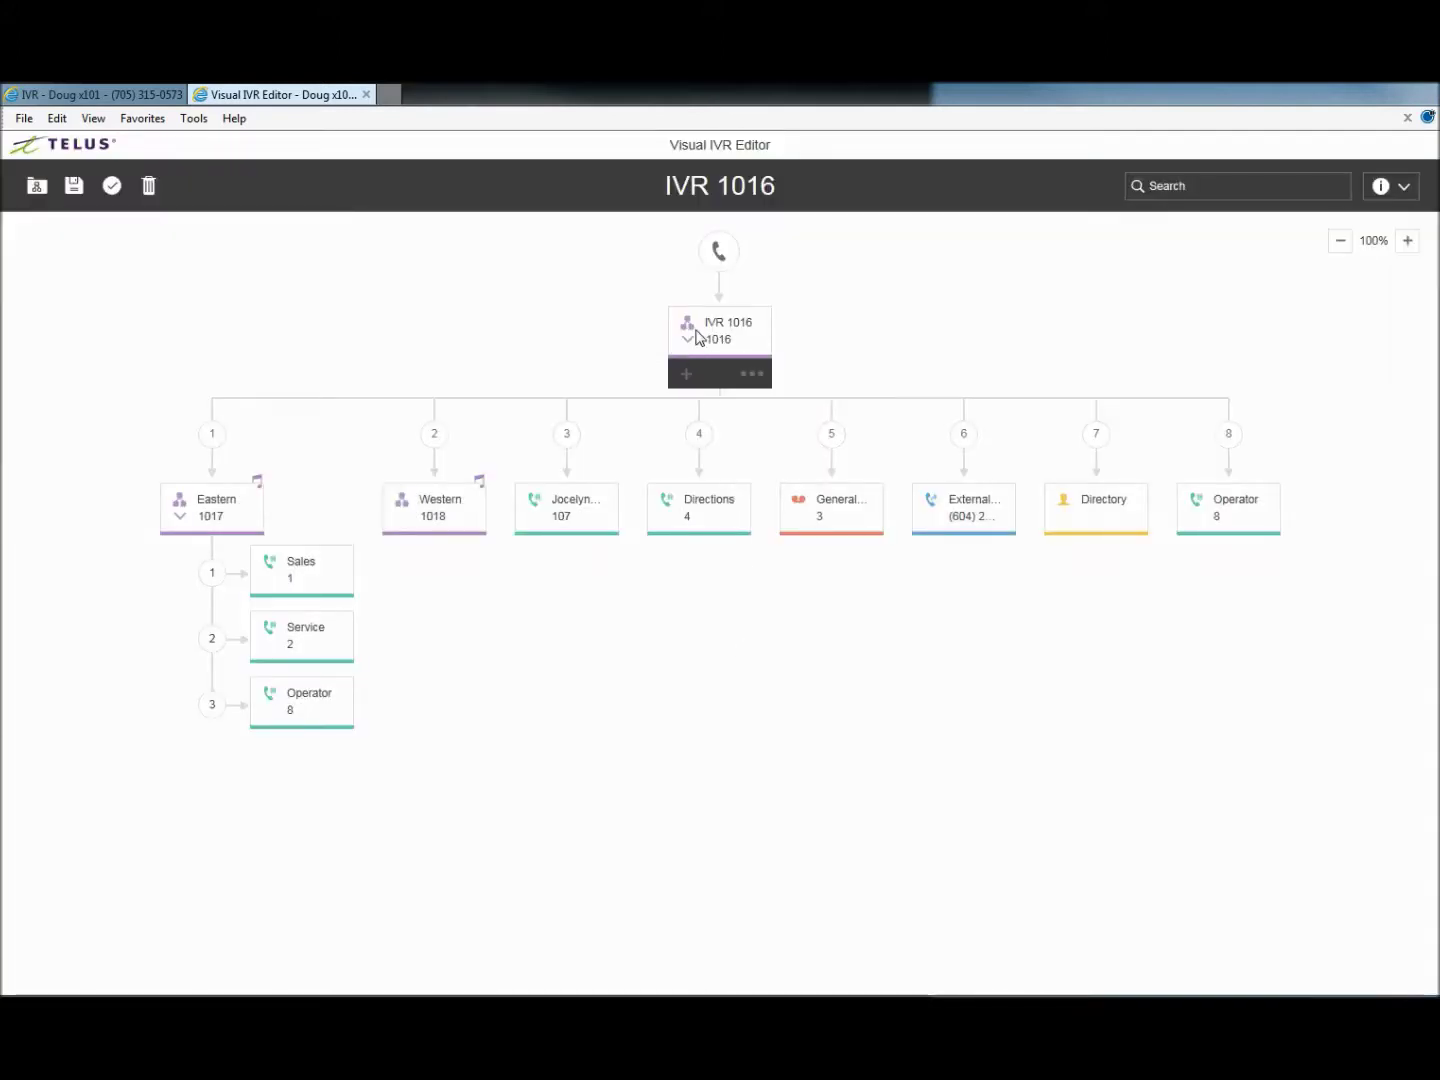
click(750, 375)
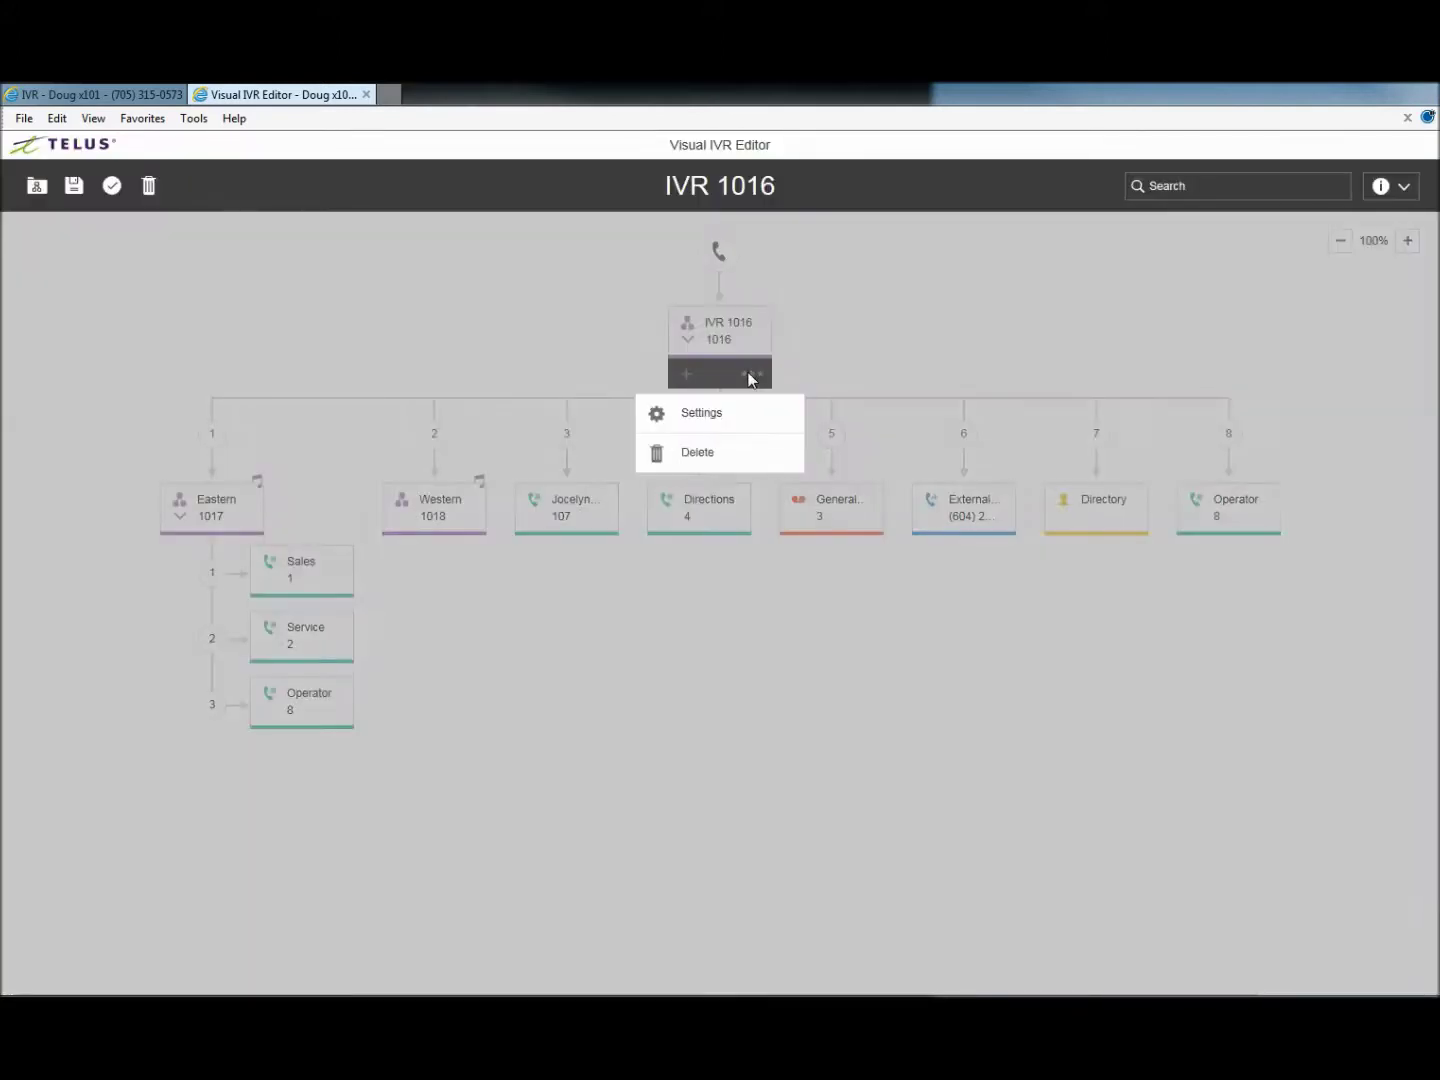
click(700, 420)
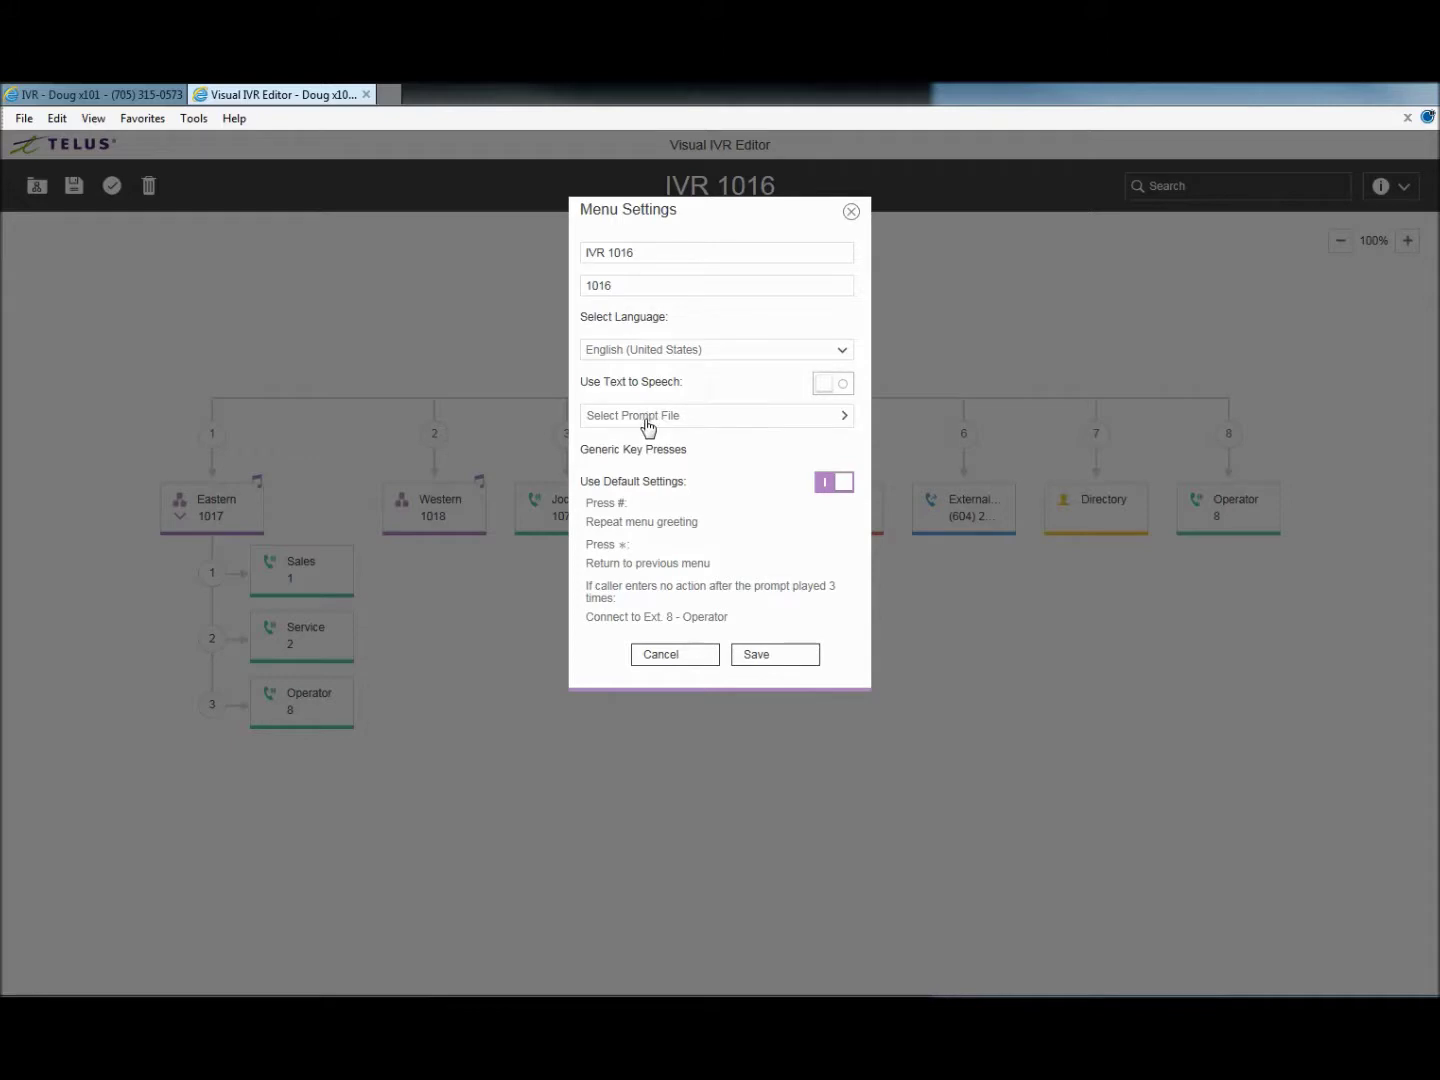
click(648, 427)
click(598, 368)
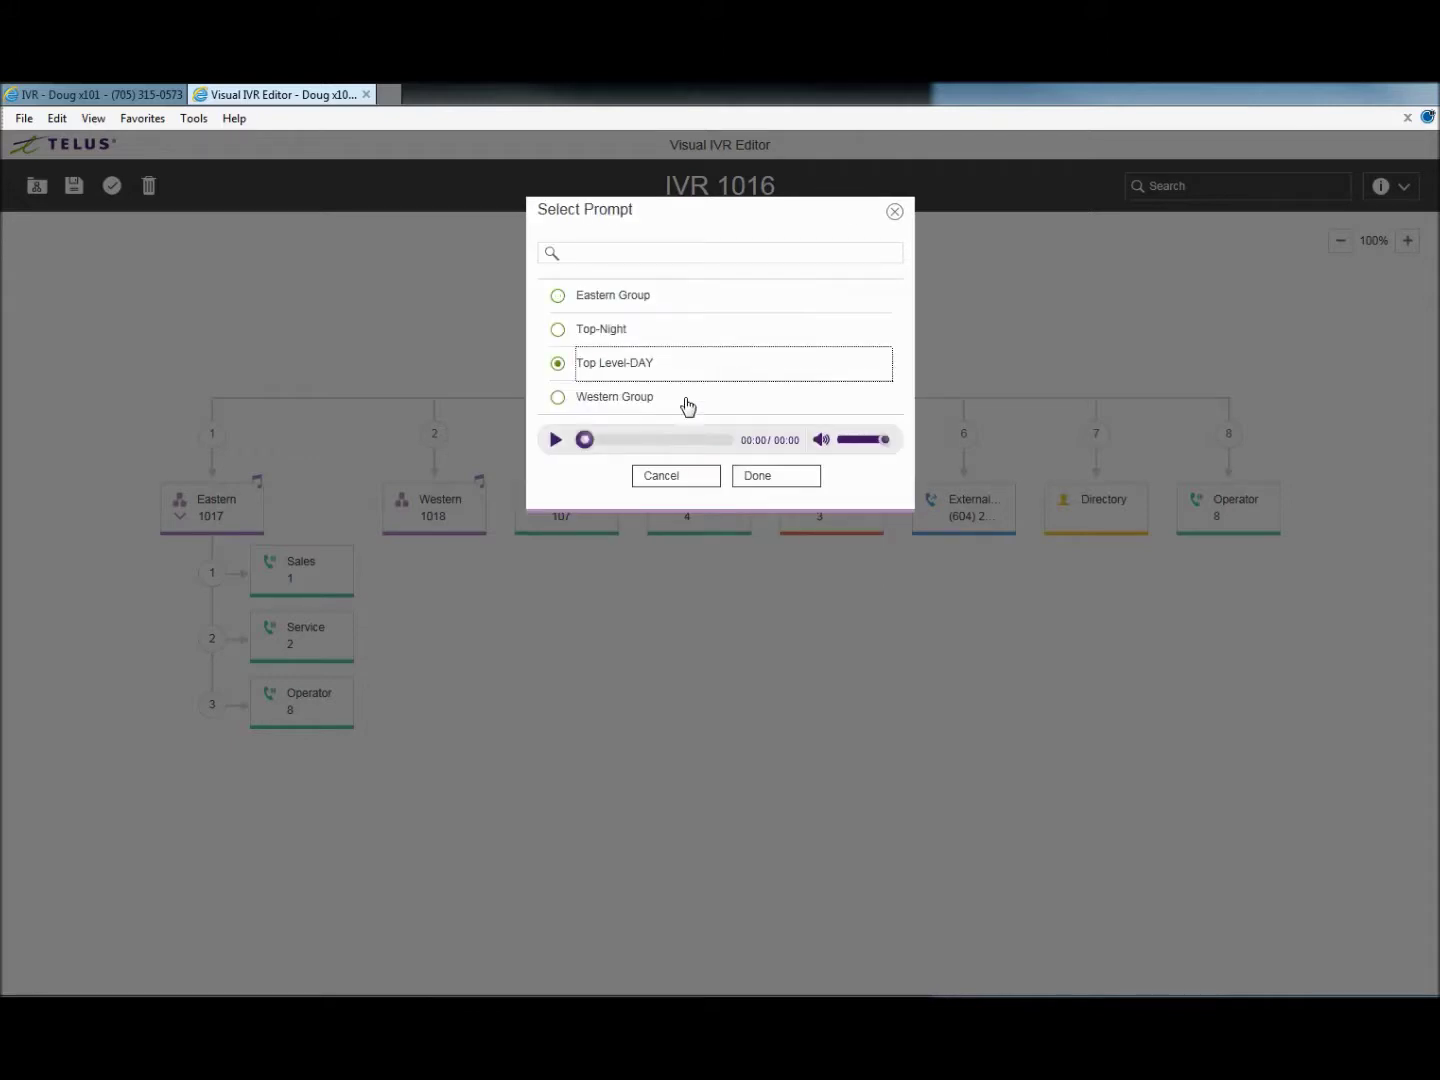
click(754, 480)
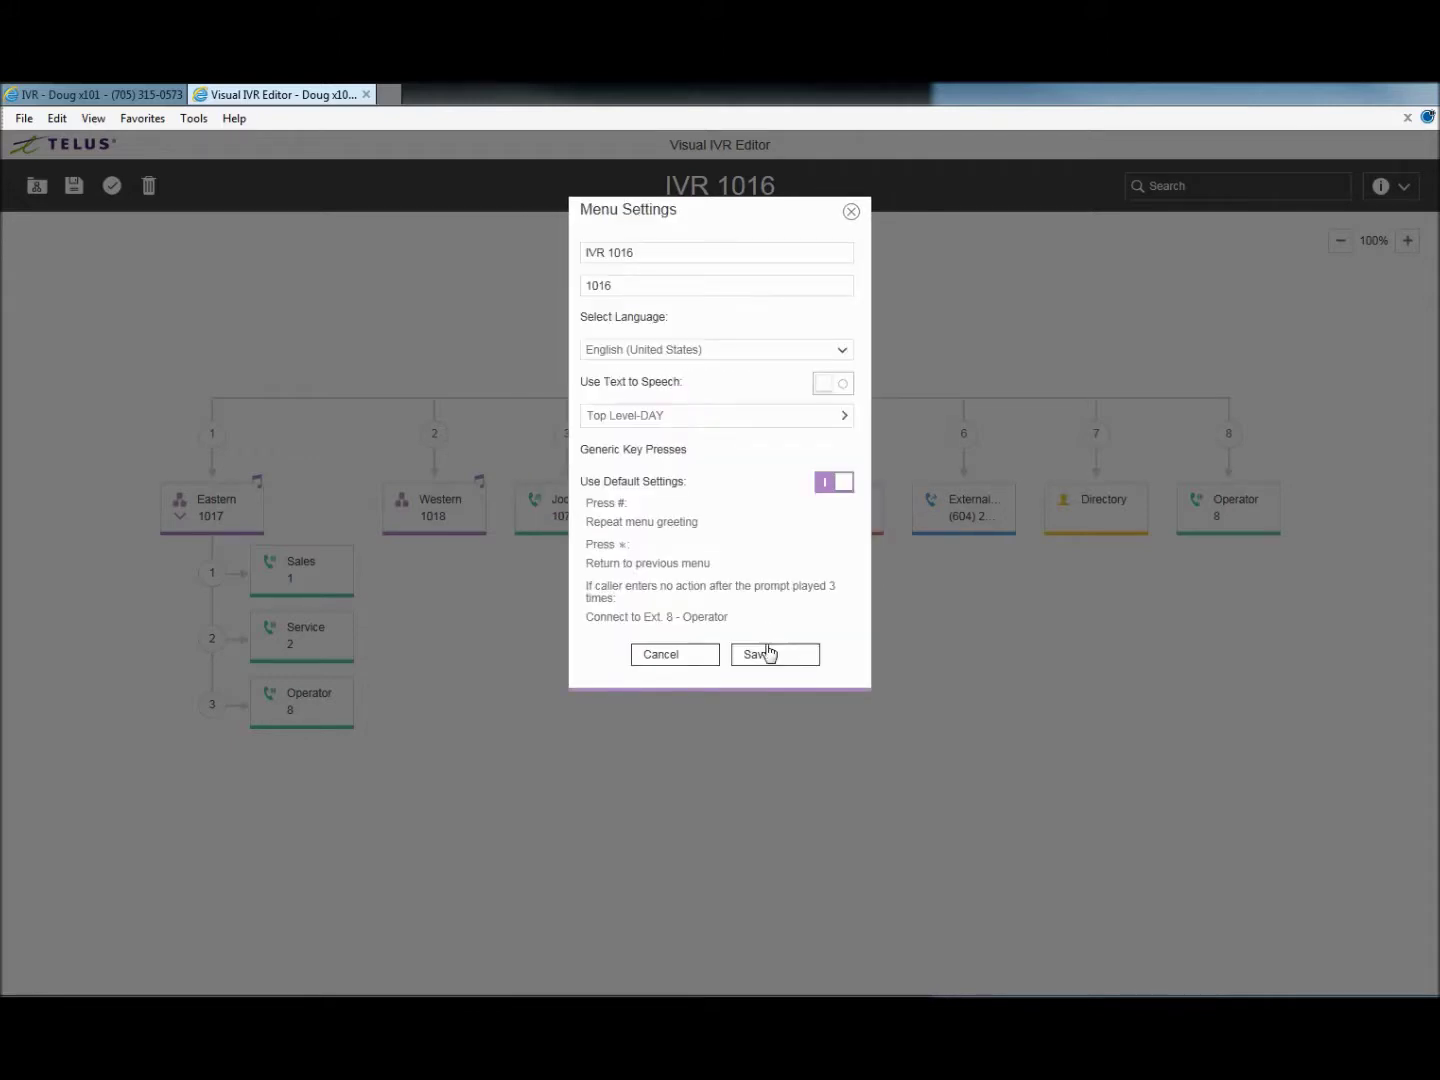
click(768, 653)
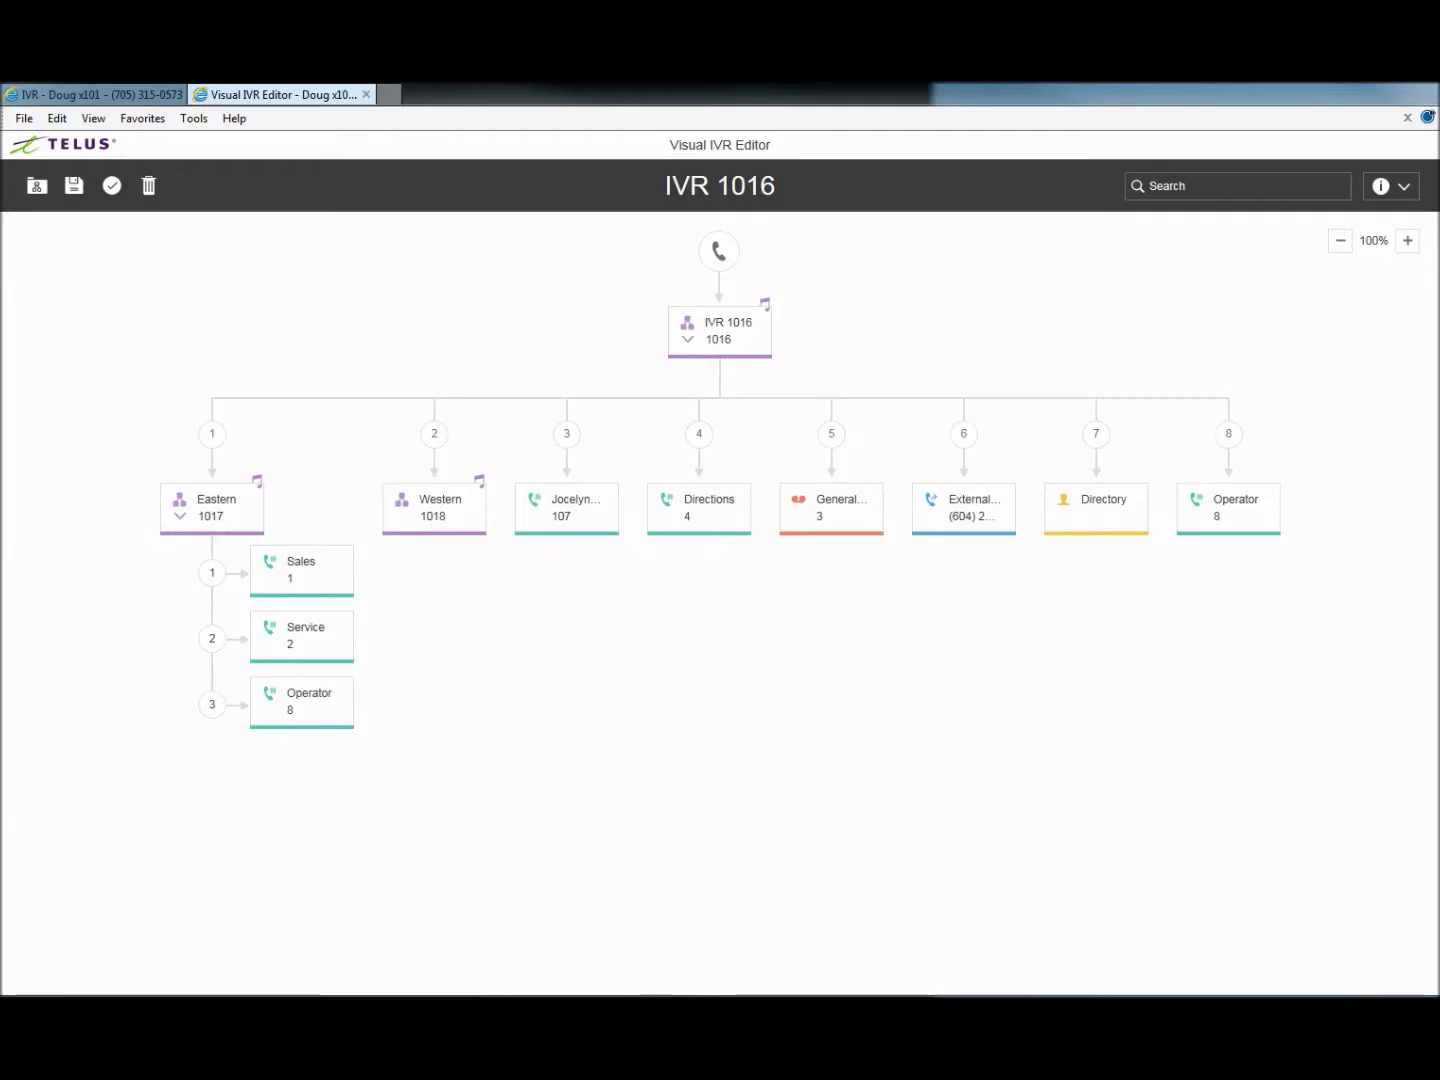
Step: Save the current IVR configuration and close the Visual IVR Editor
click(76, 190)
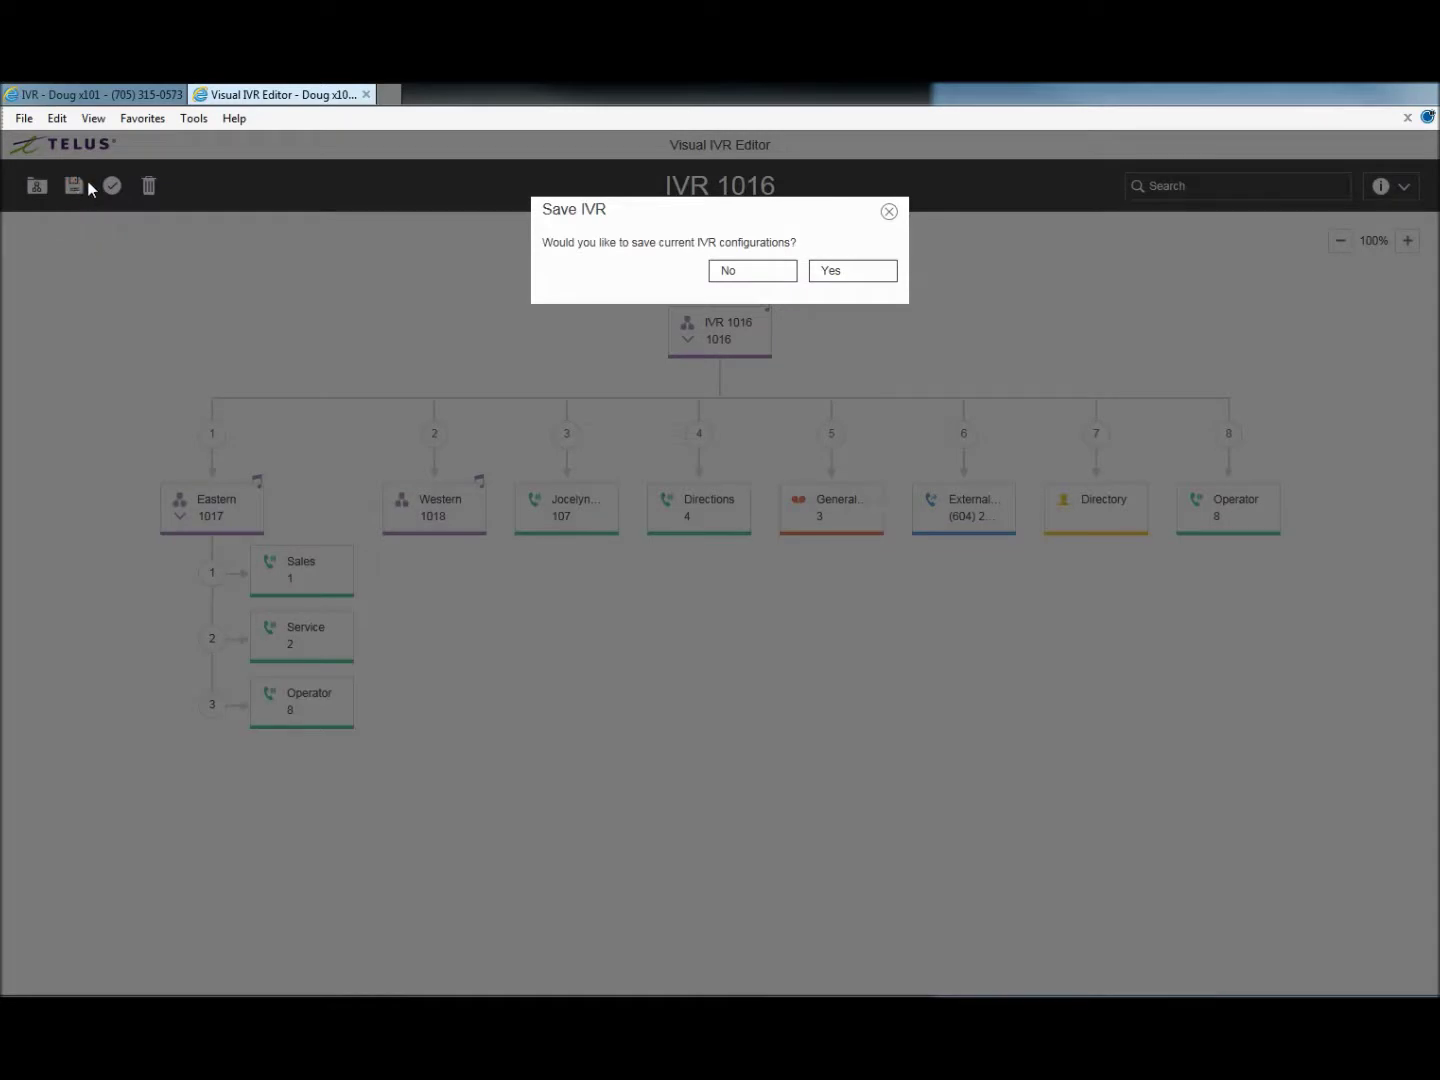
click(851, 271)
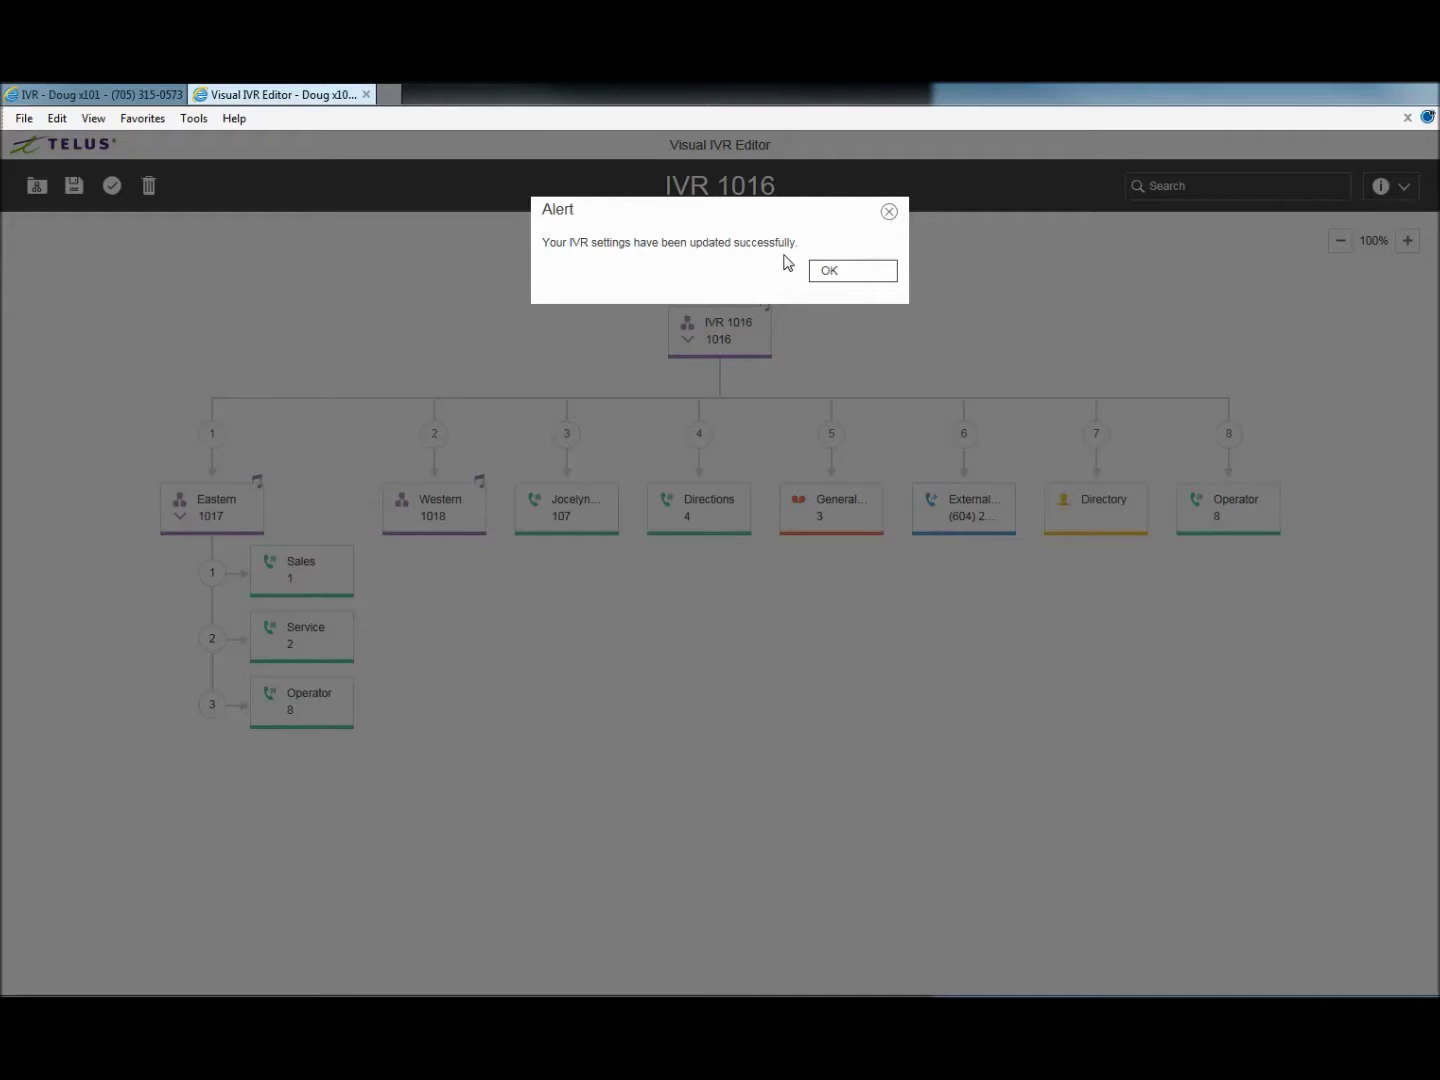
click(839, 272)
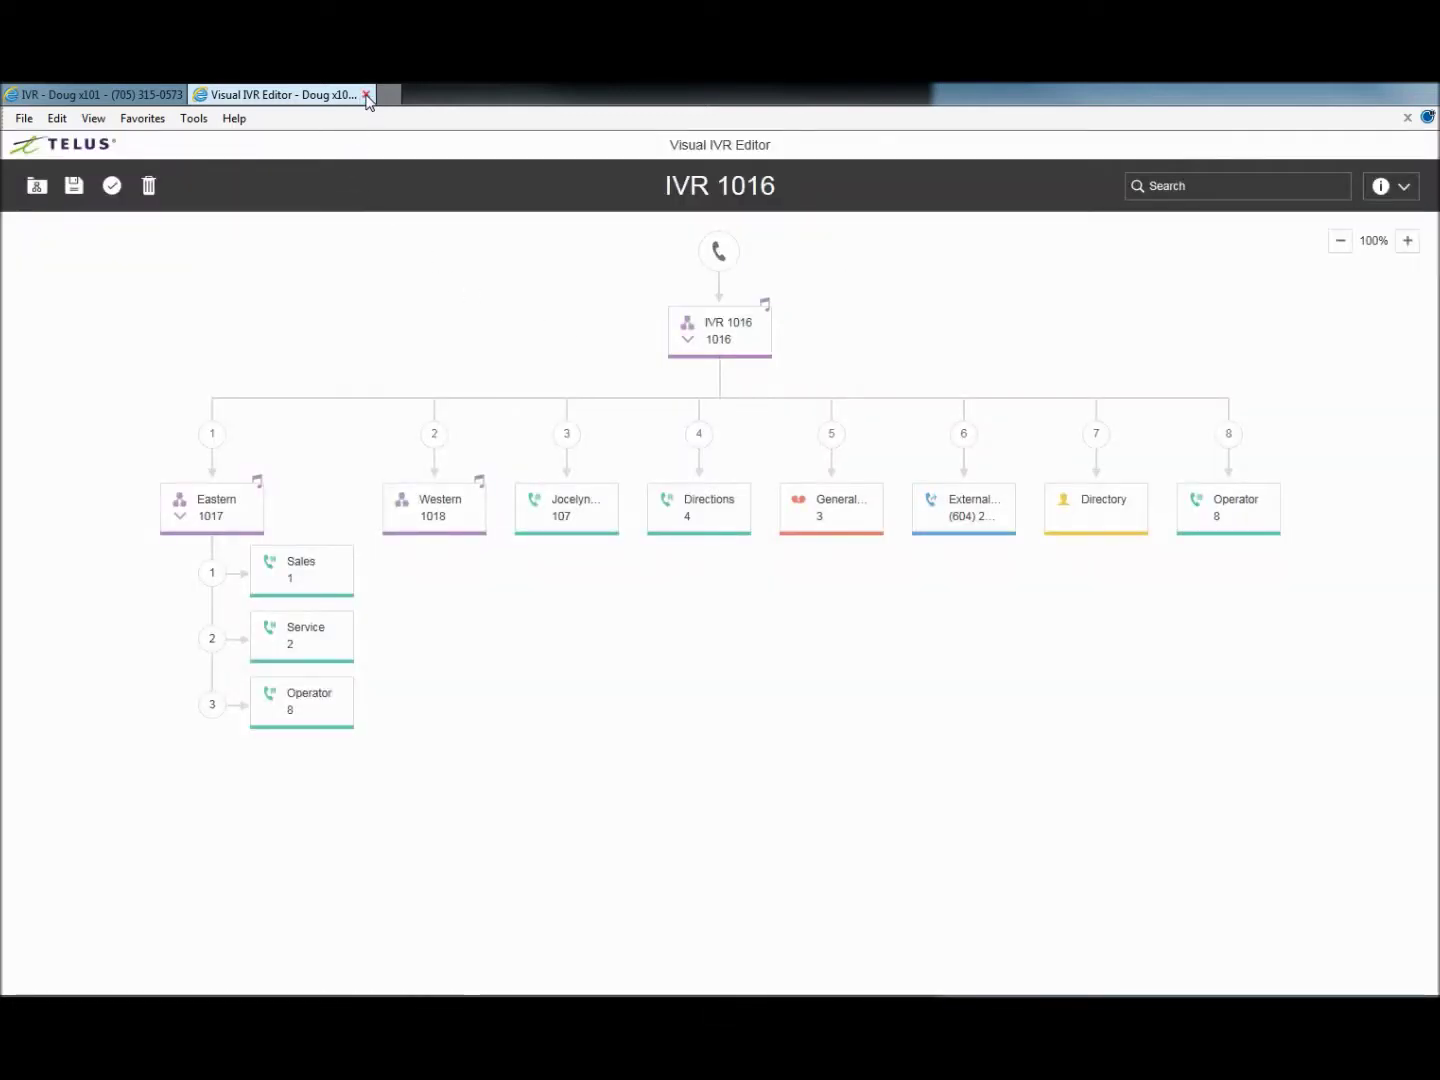
click(366, 95)
Step: Open the Auto-Receptionist's General IVR Settings, review the navigation keys and no-action handling, and save them with Ext. 8 - Operator selected
click(325, 231)
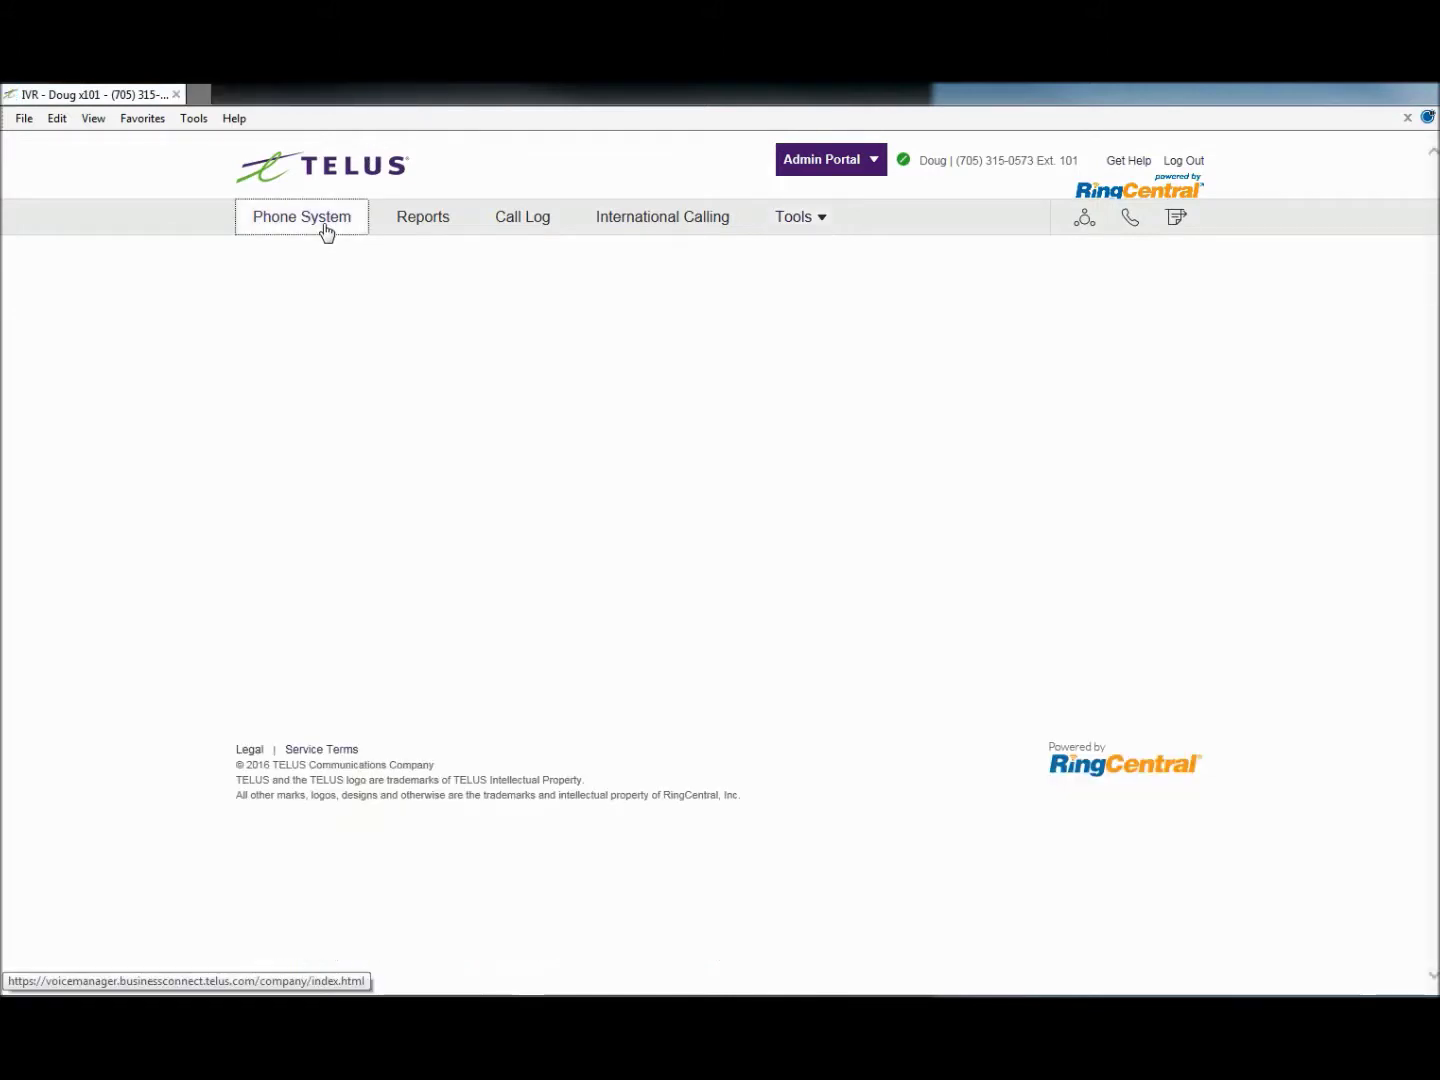
click(345, 401)
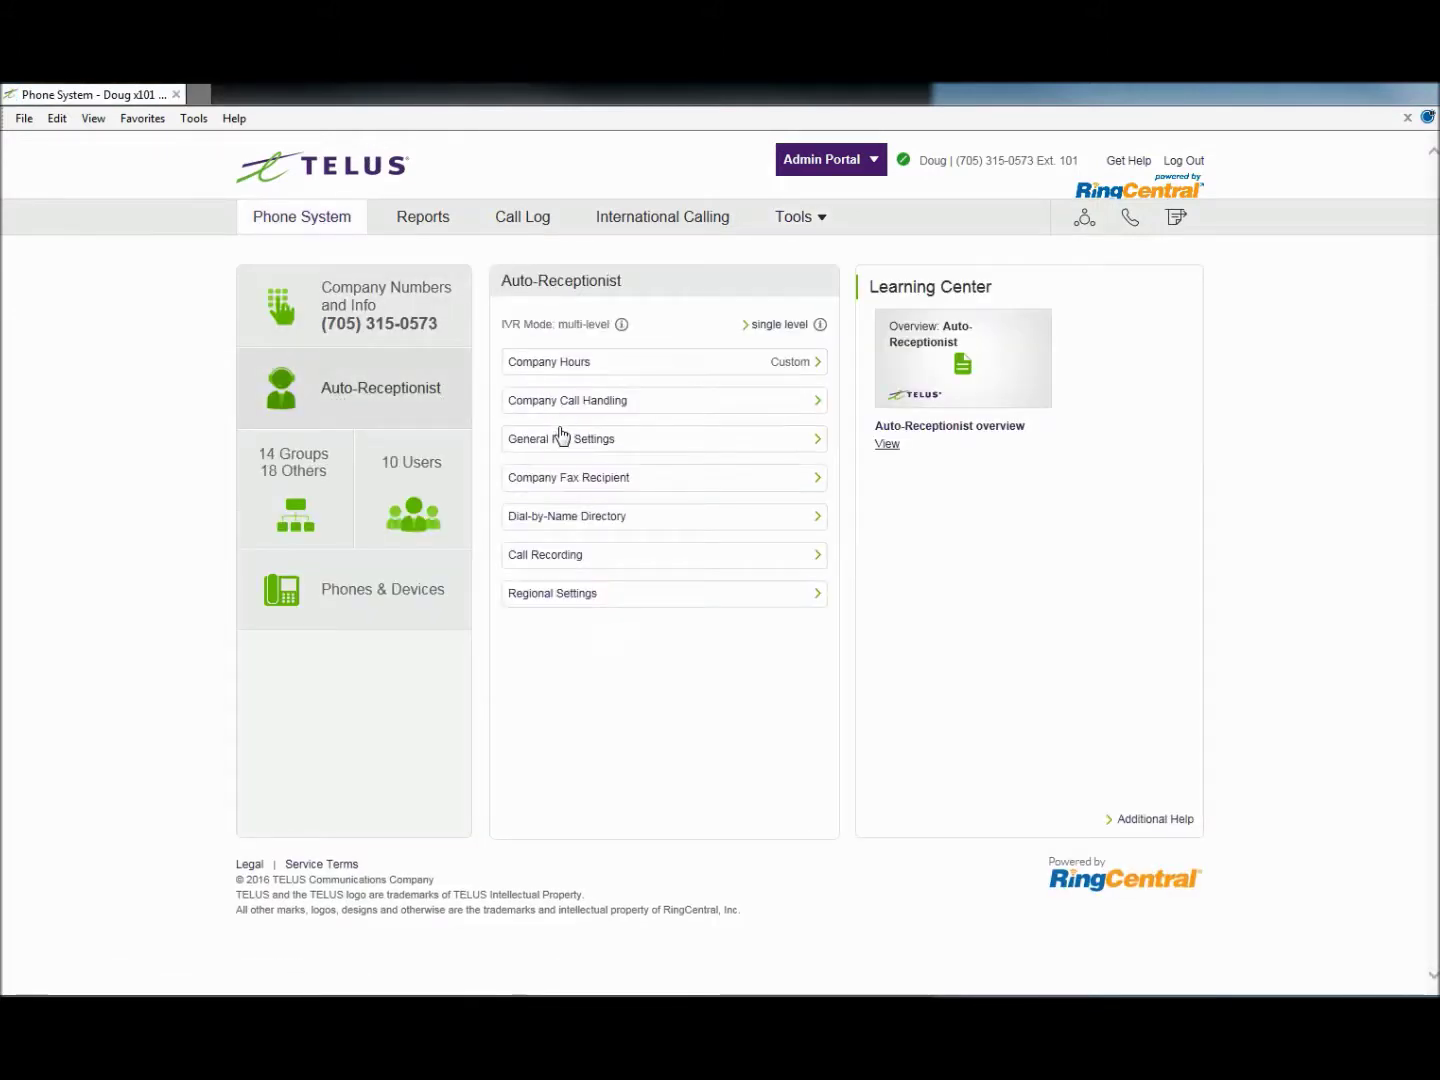
click(561, 440)
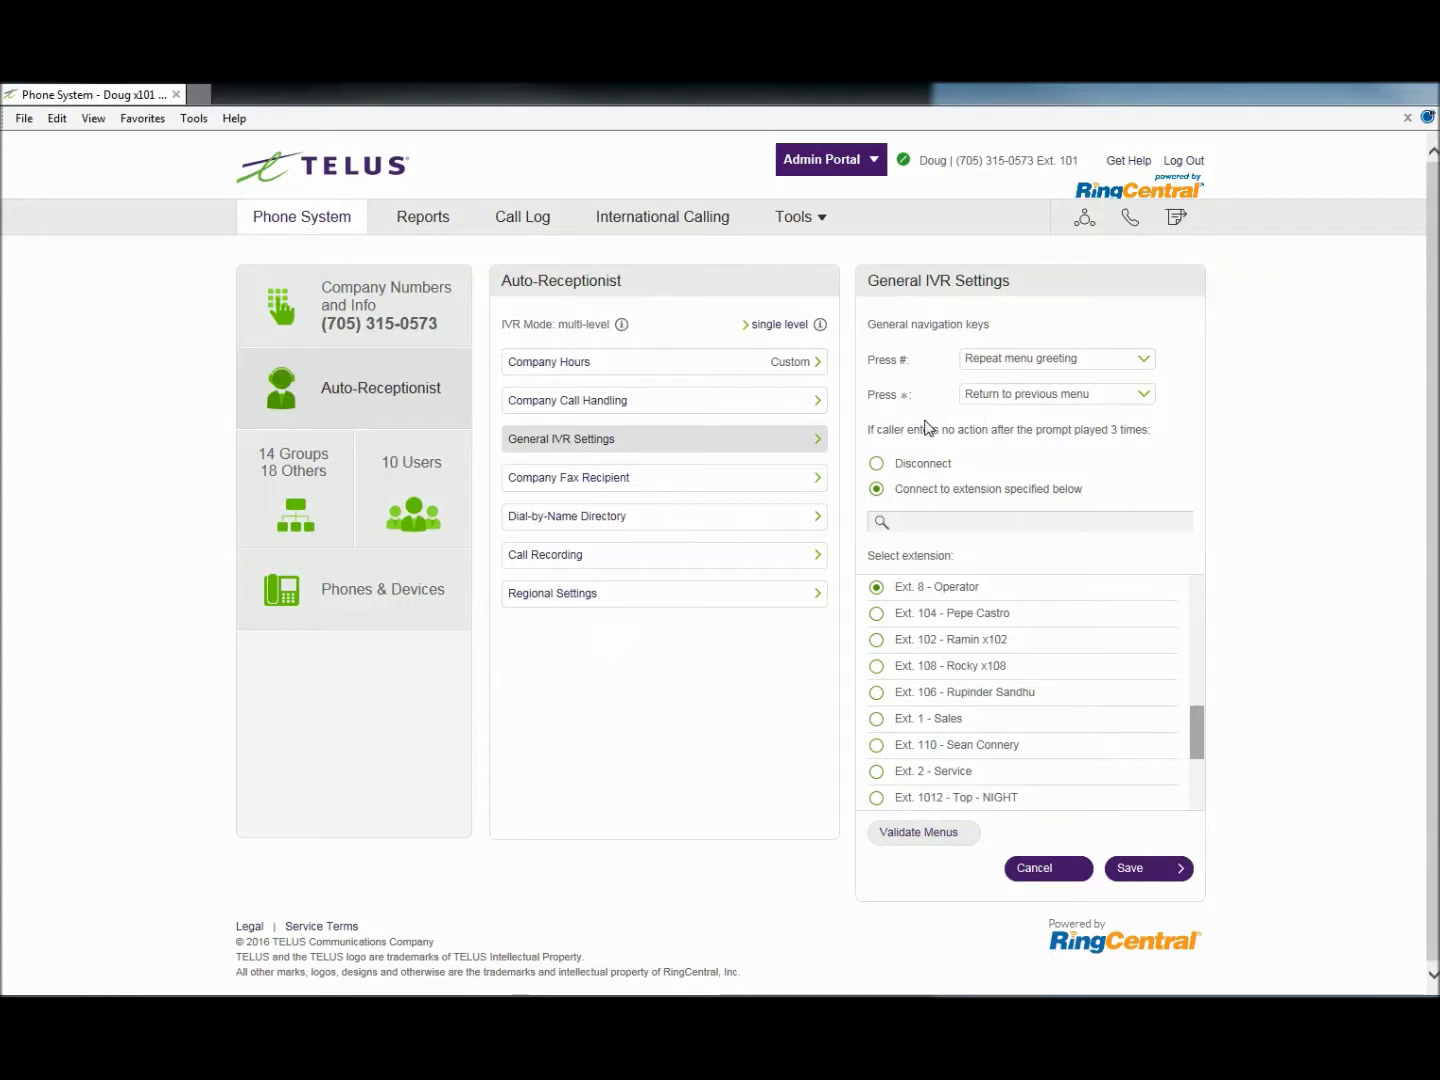
drag(945, 431, 1136, 433)
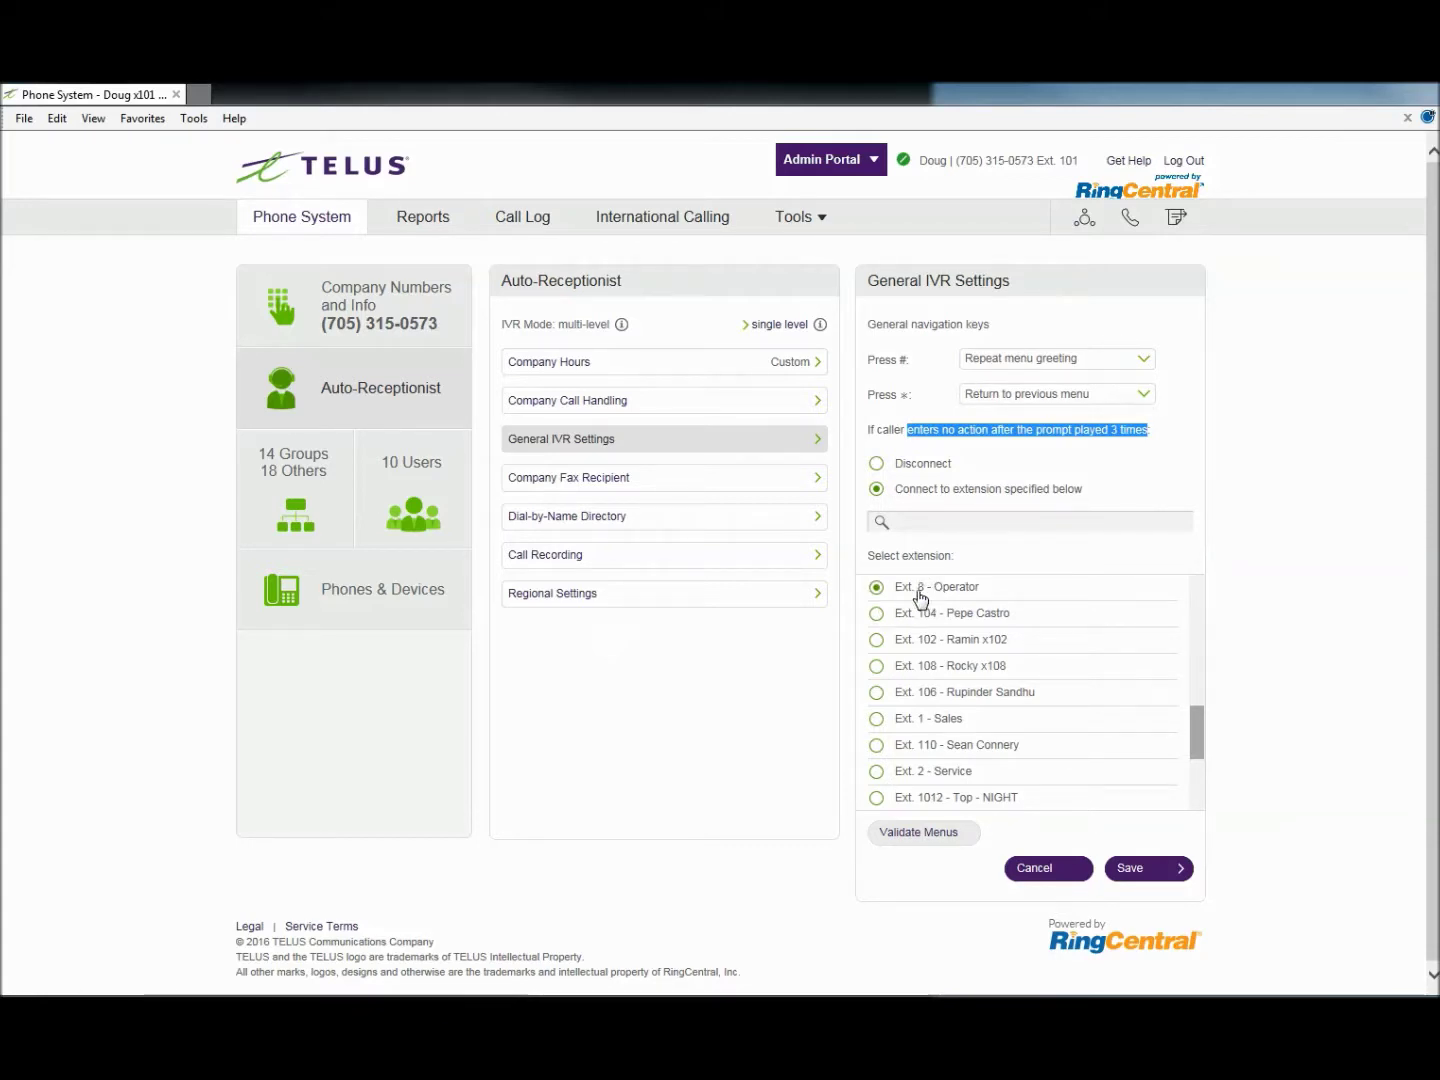
click(1131, 869)
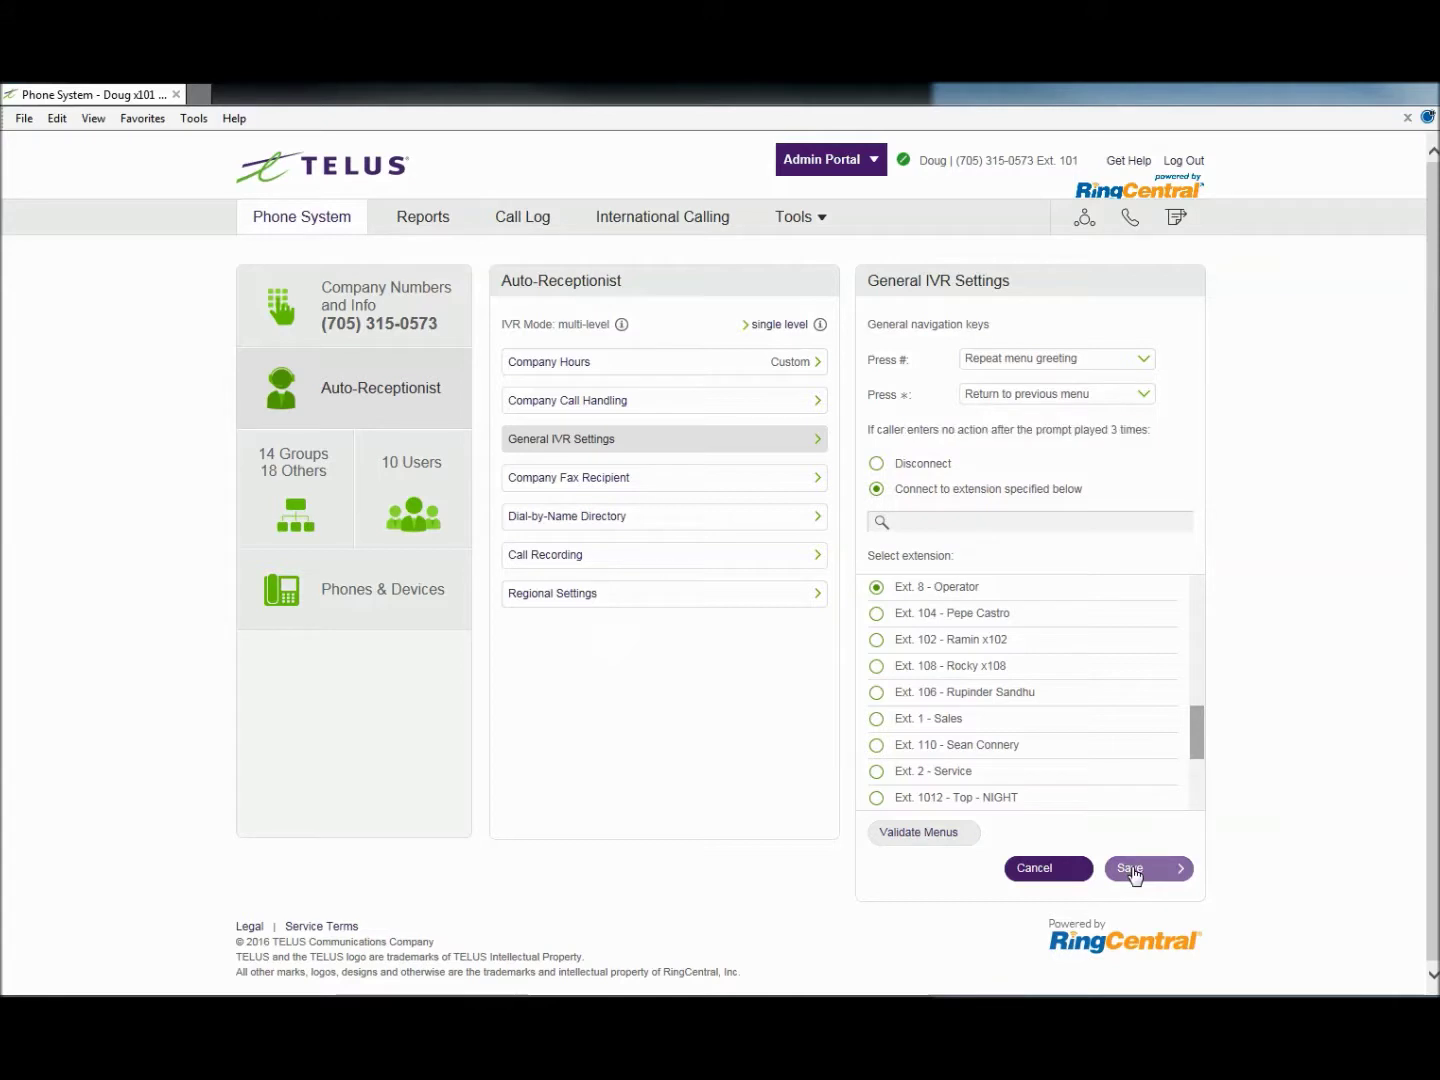
Step: Choose (GMT-08:00) Pacific Time (US & Canada) as the time zone in the Auto-Receptionist's Regional Settings and save
click(587, 600)
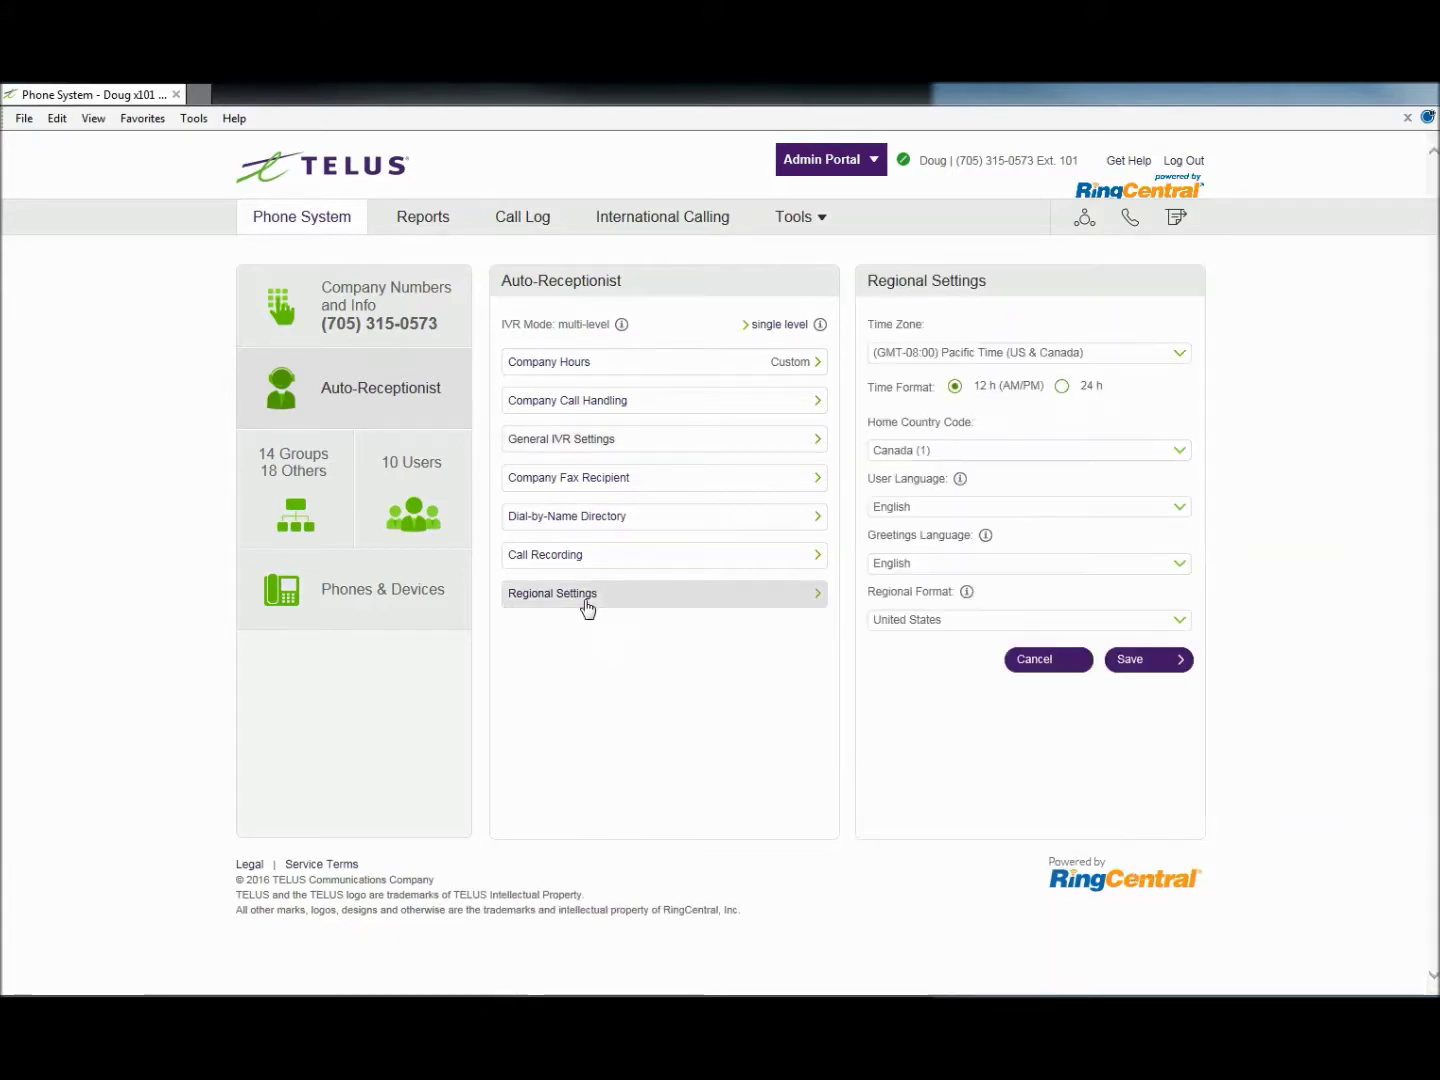
click(929, 355)
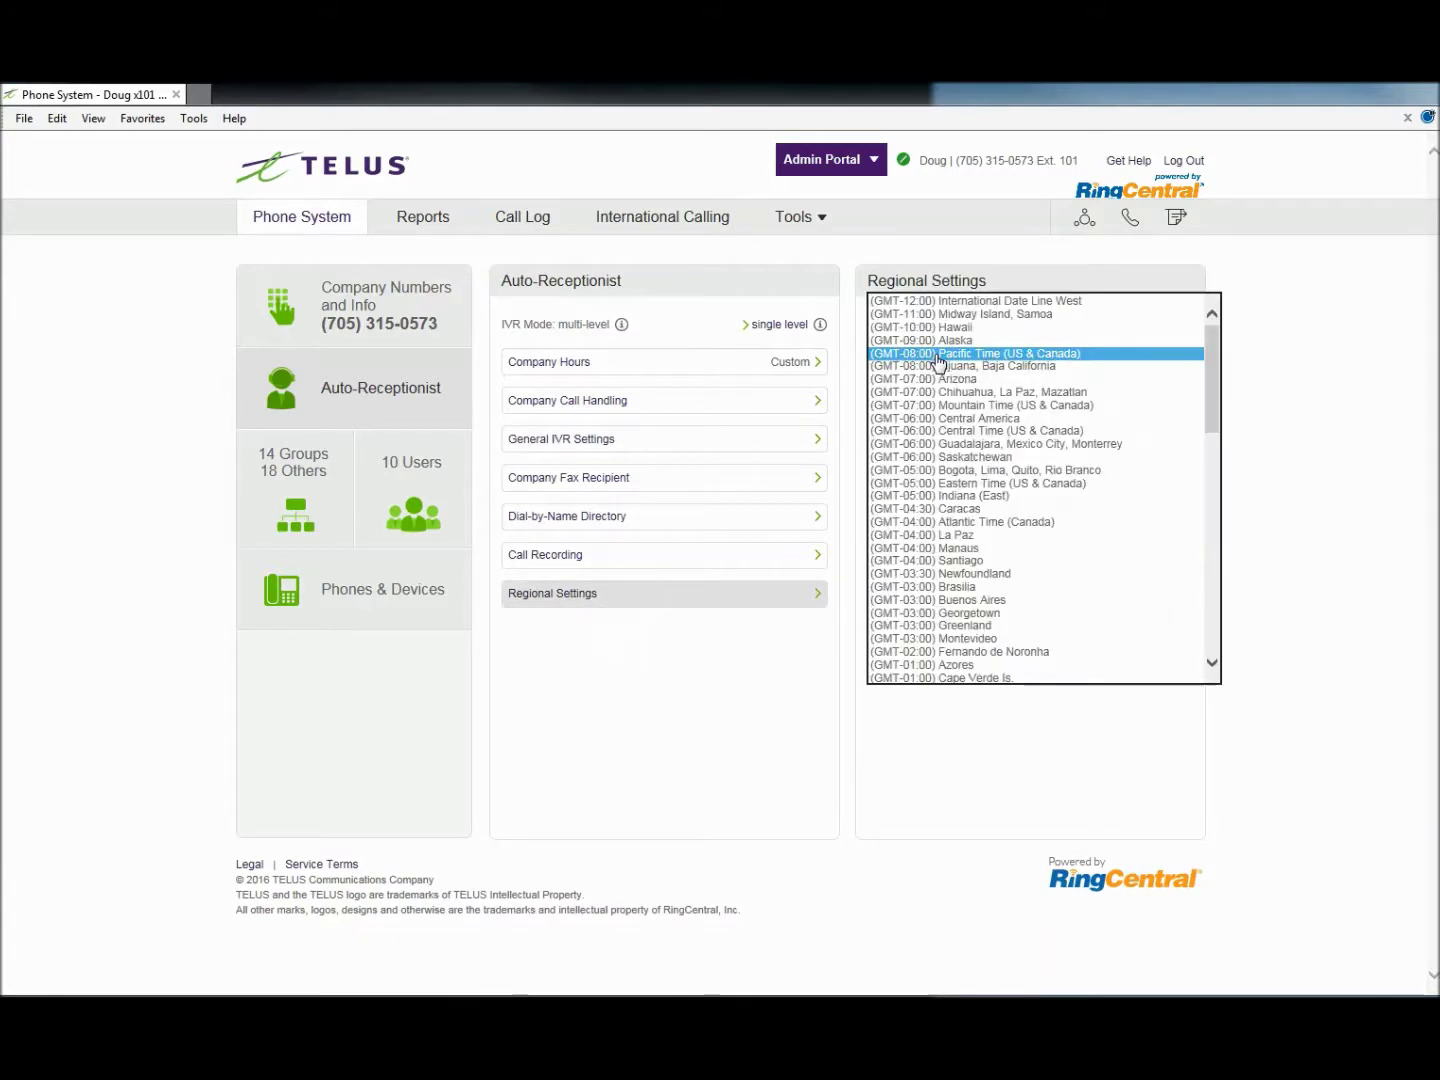
click(979, 354)
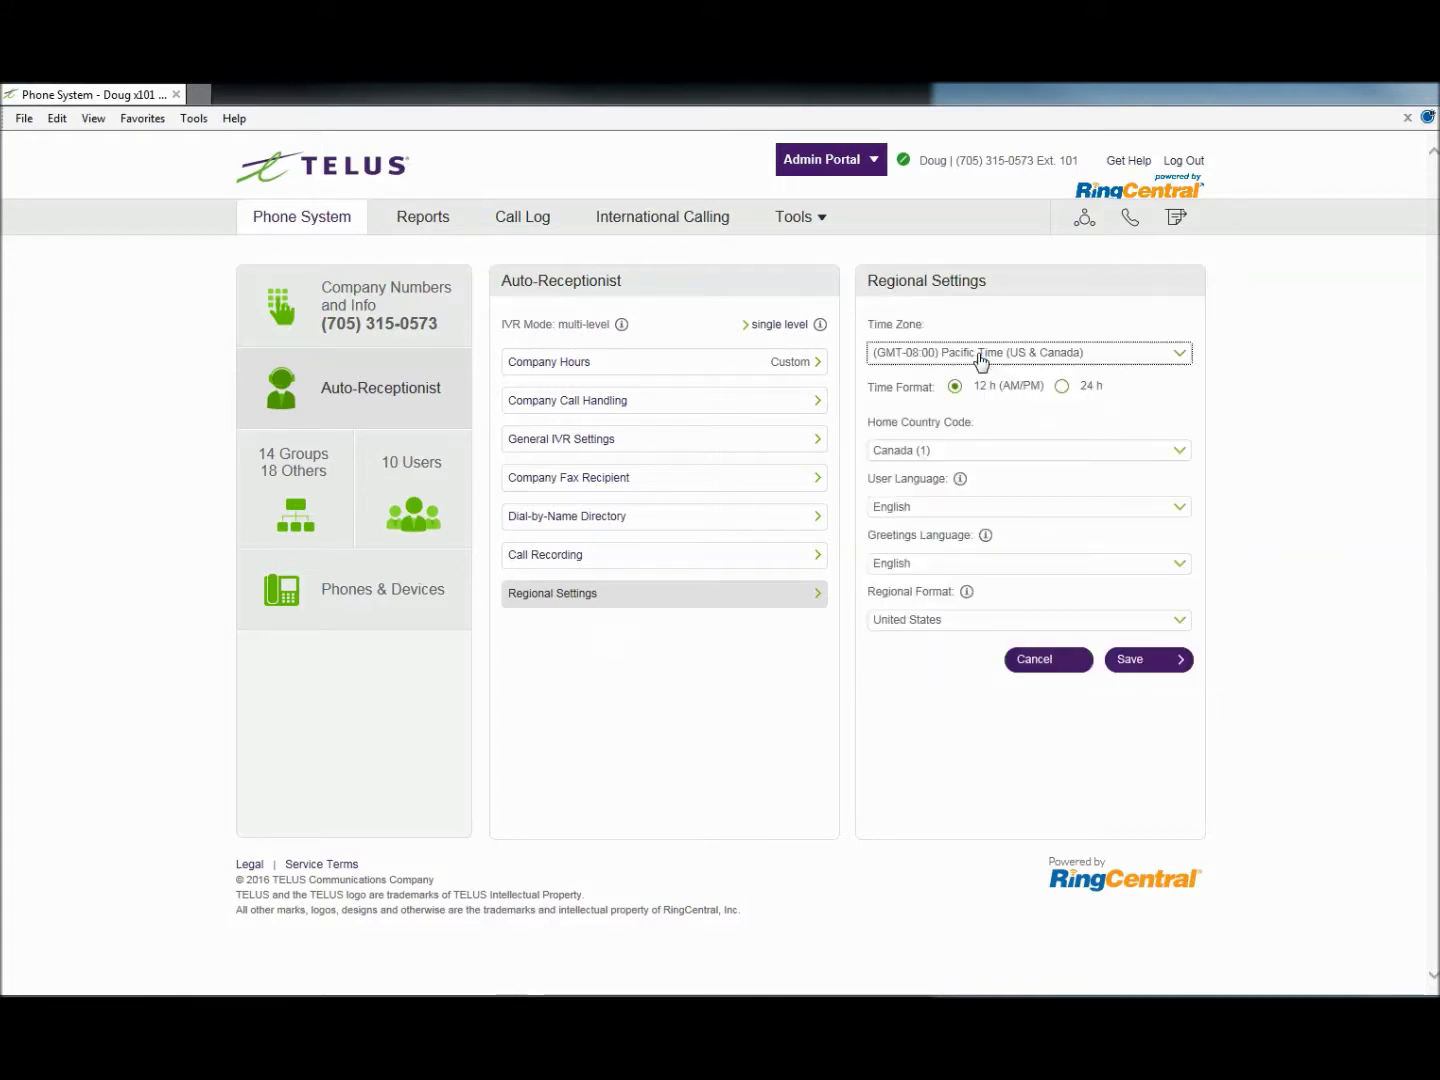
click(980, 356)
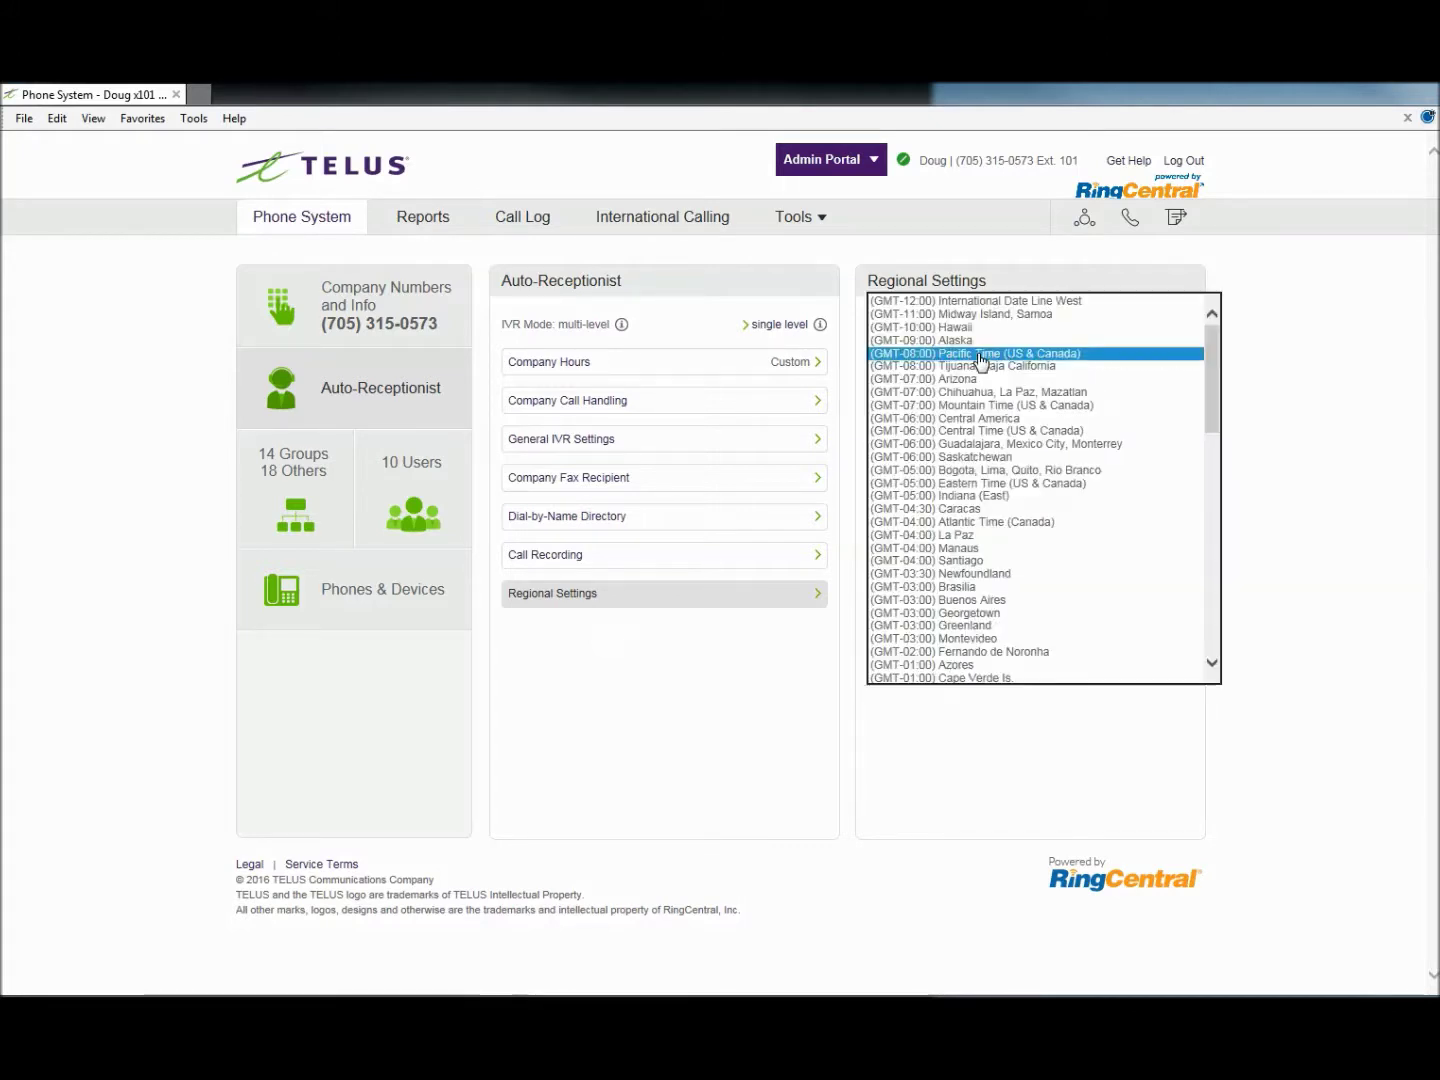
click(980, 356)
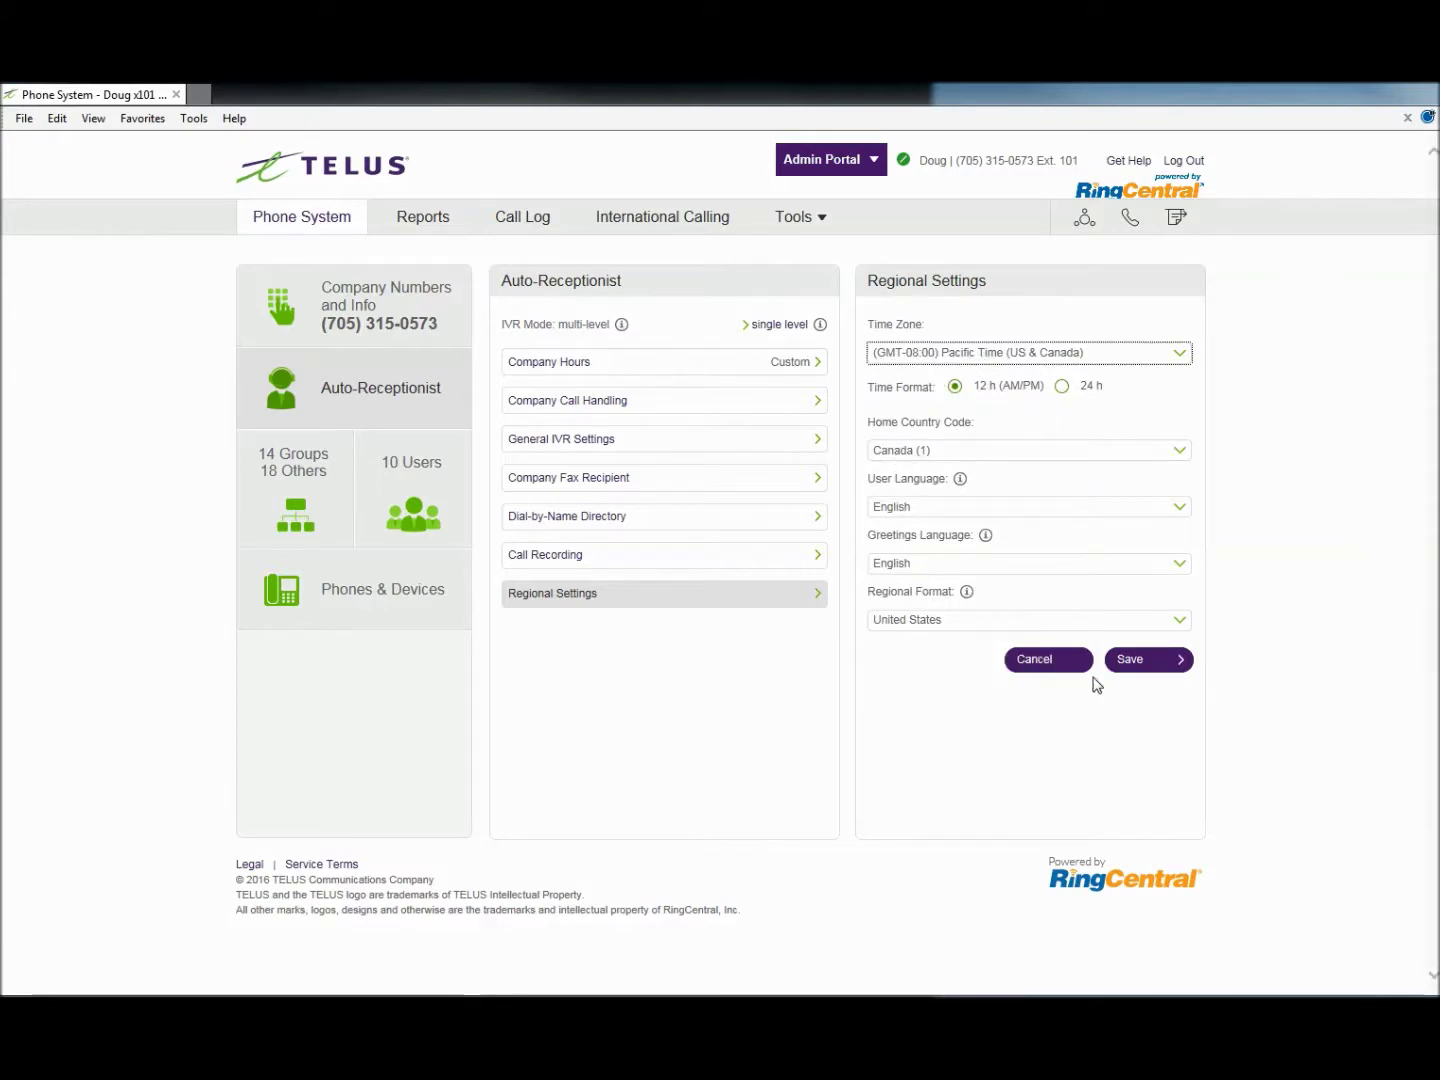
click(1128, 668)
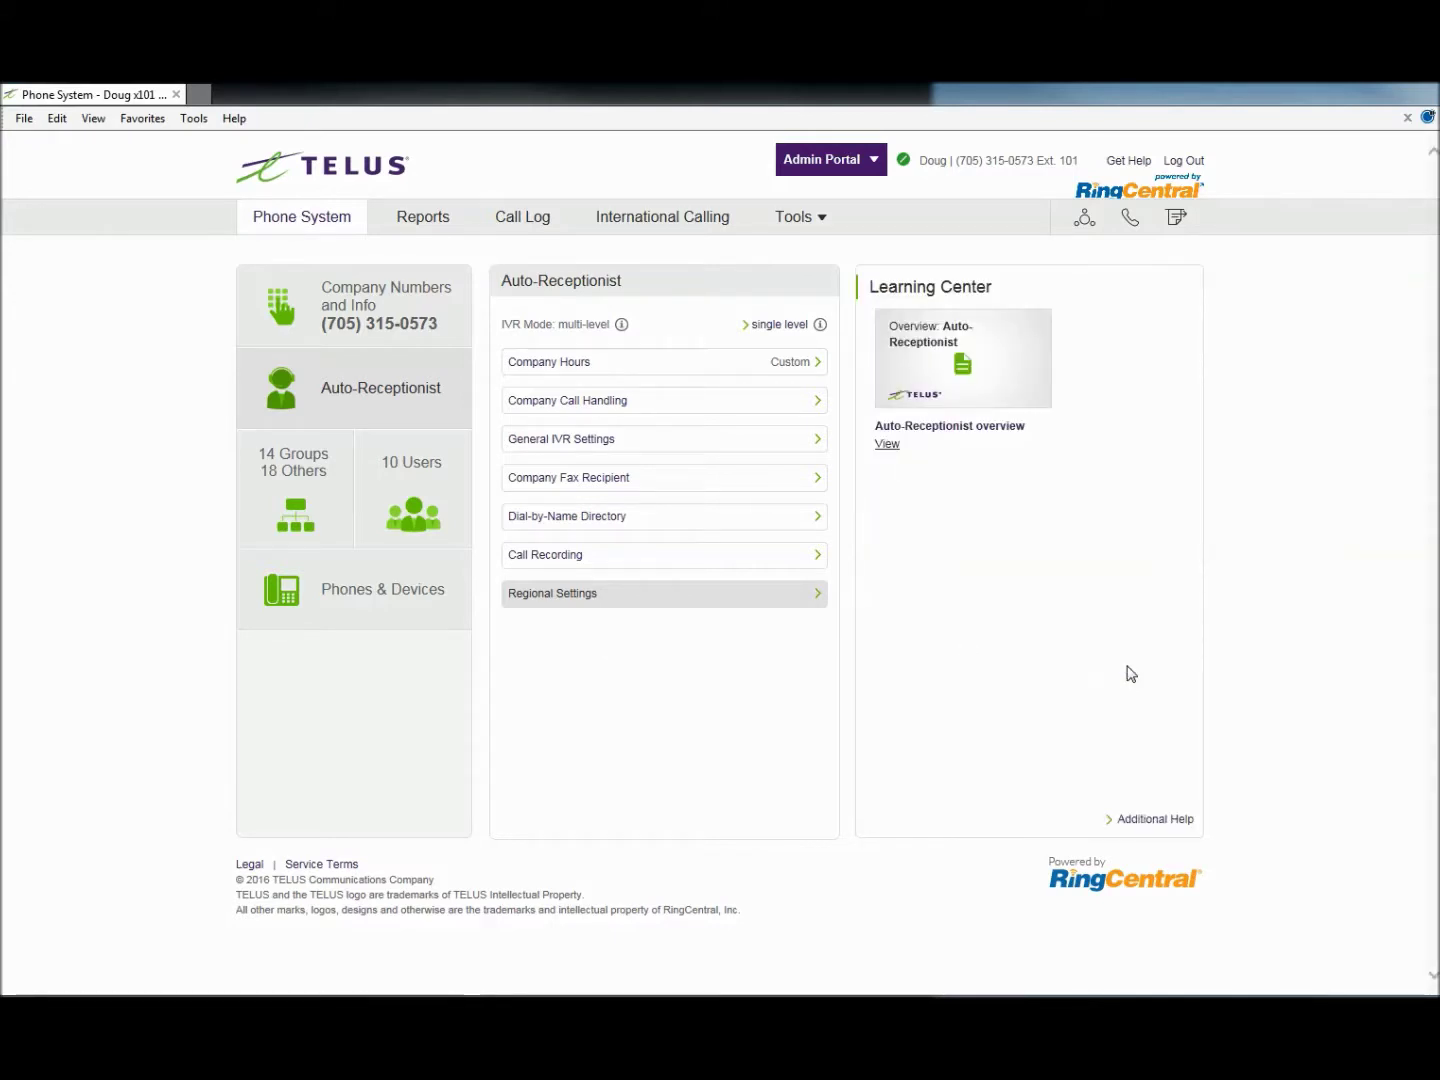